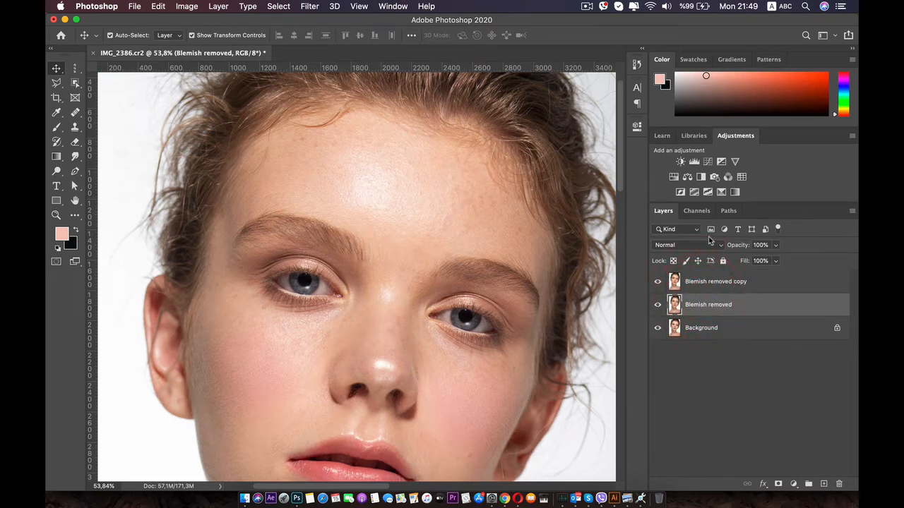
# - Start a Gaussian Blur on the Blemish removed layer and preview the under-eye skin at a radius of 0.1 pixels
pyautogui.scroll(-3, 339, 225)
pyautogui.scroll(2, 340, 226)
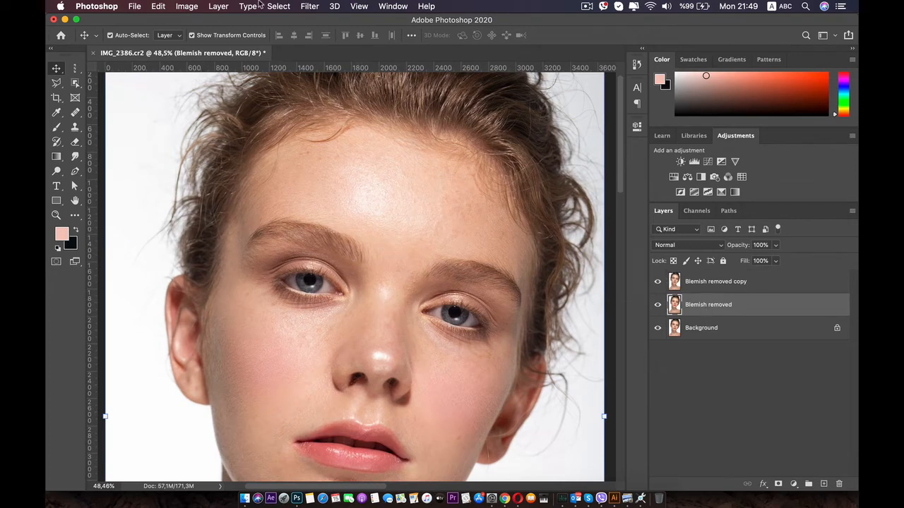
pyautogui.click(308, 6)
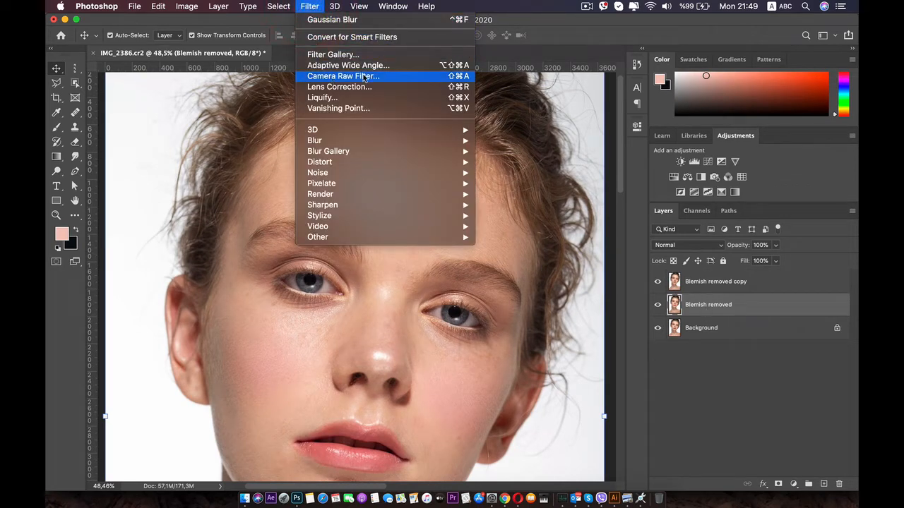
pyautogui.moveTo(382, 143)
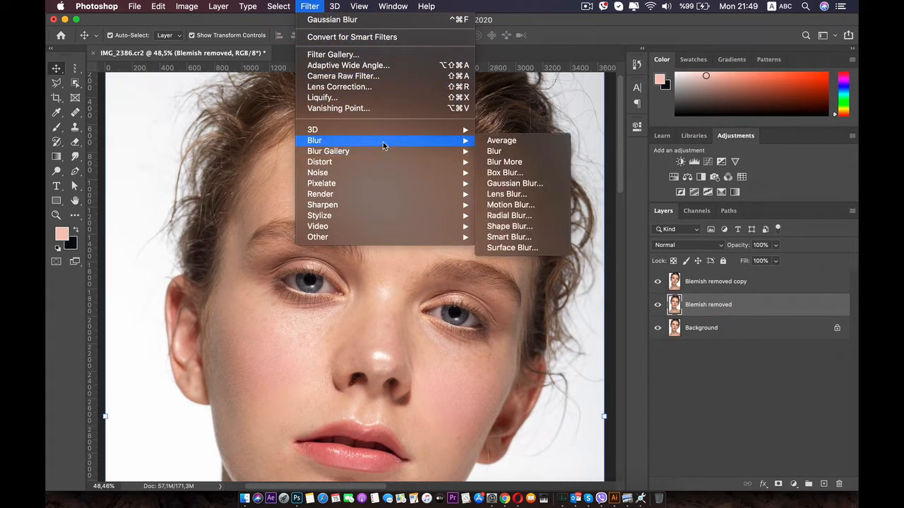
pyautogui.click(515, 182)
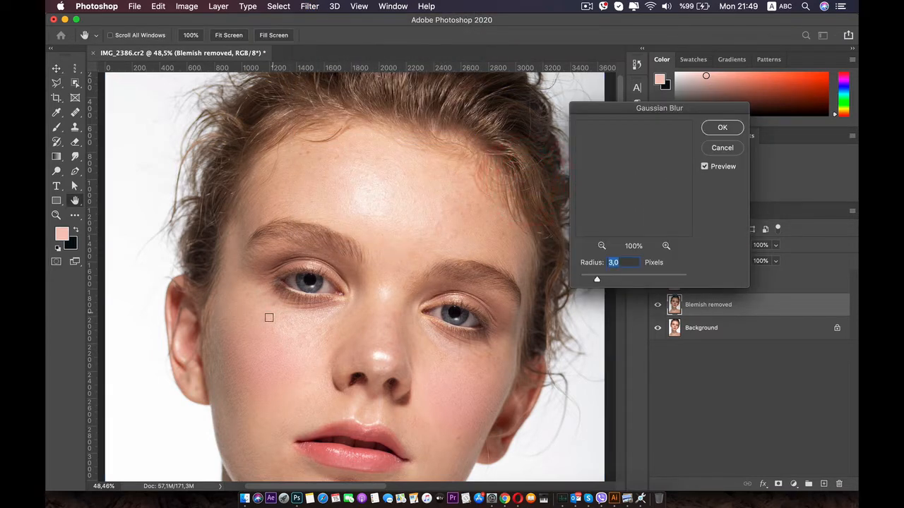
pyautogui.click(314, 317)
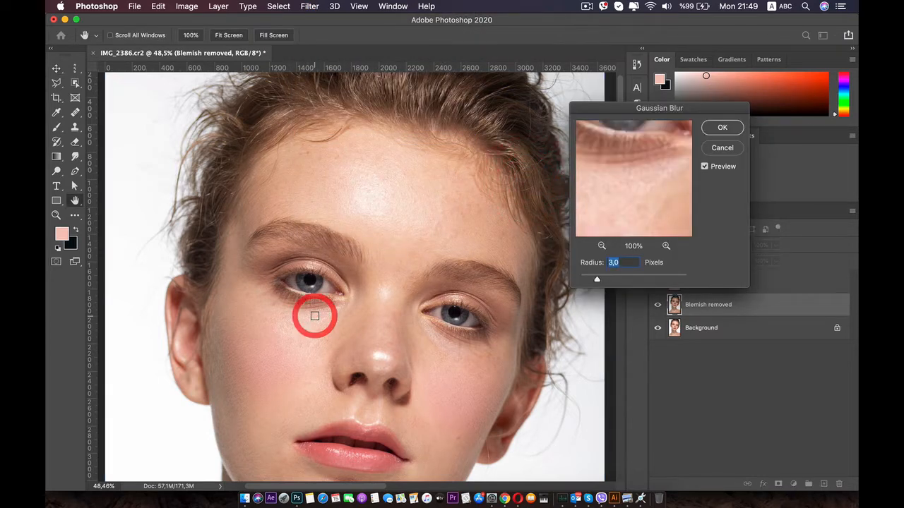
pyautogui.moveTo(598, 279); pyautogui.dragTo(541, 276)
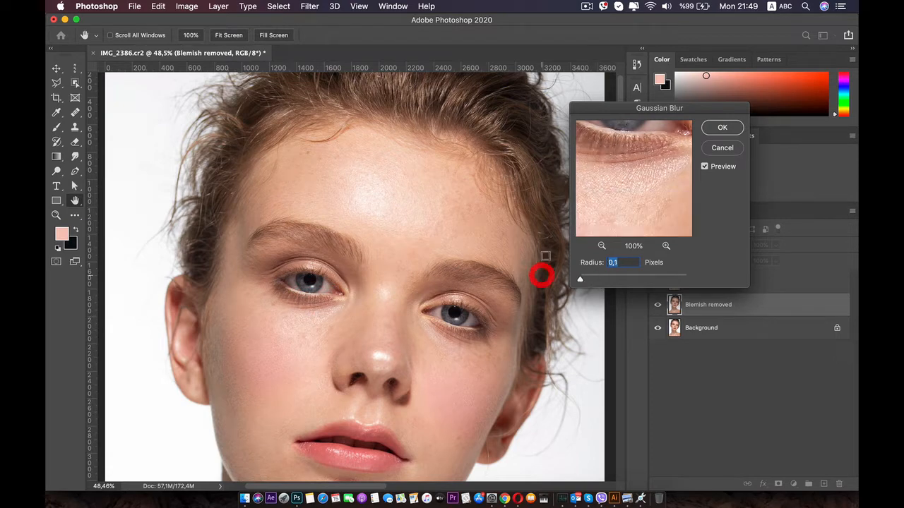
pyautogui.click(303, 317)
pyautogui.click(302, 311)
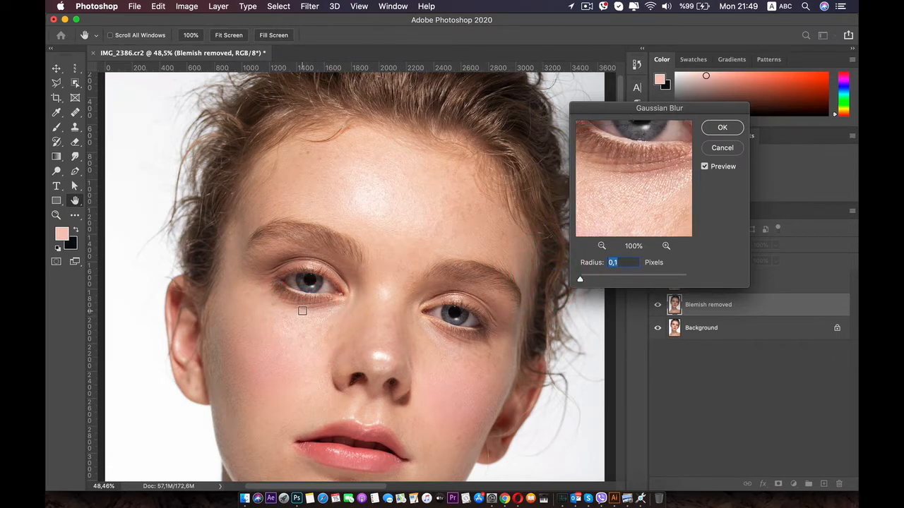
pyautogui.moveTo(655, 107); pyautogui.dragTo(568, 128)
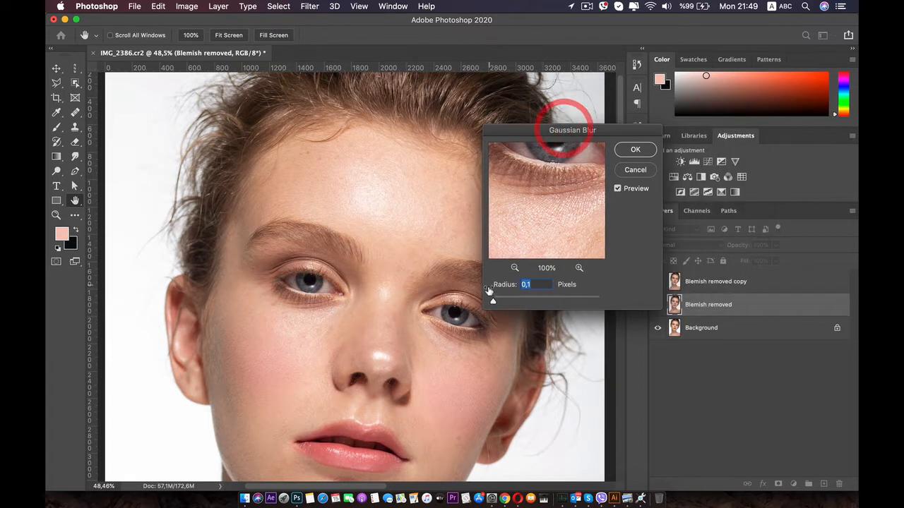
# - Apply the Gaussian Blur with a radius of 8.9 pixels, checking the skin under both eyes in the preview
pyautogui.moveTo(494, 302); pyautogui.dragTo(531, 302)
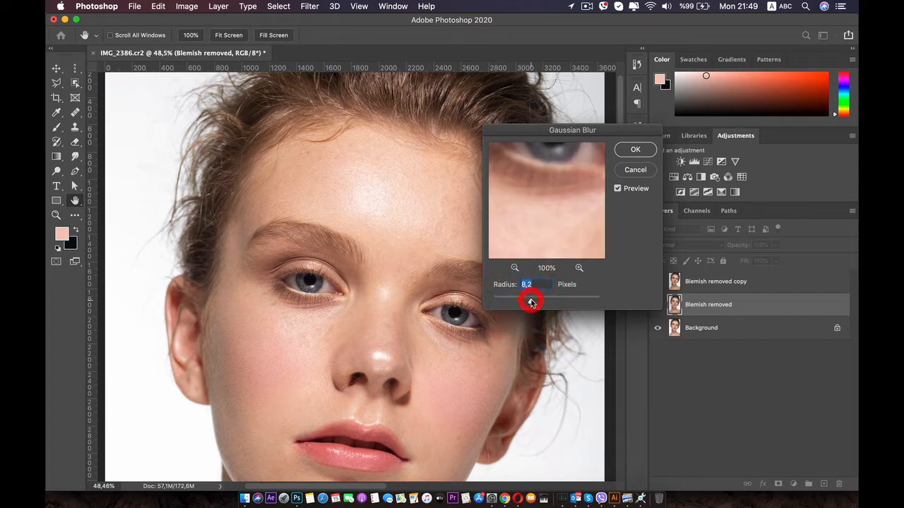
pyautogui.click(304, 327)
pyautogui.click(300, 323)
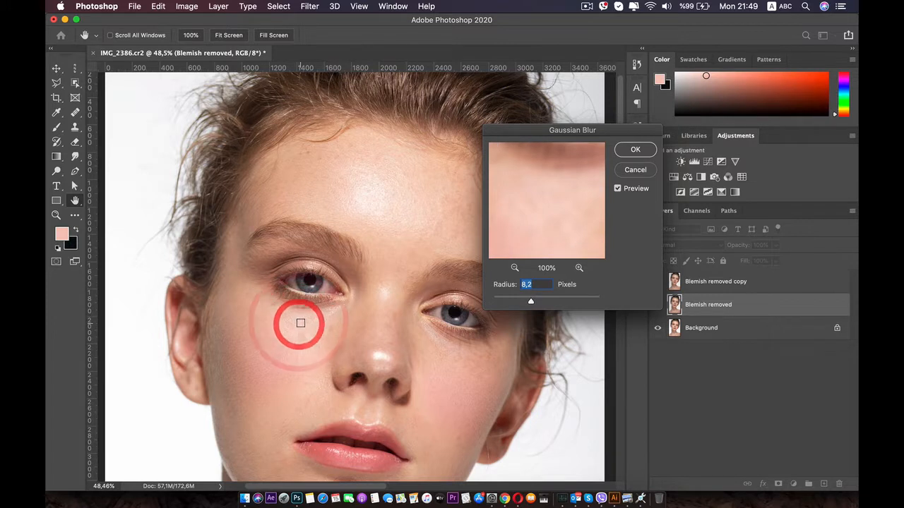
pyautogui.click(296, 317)
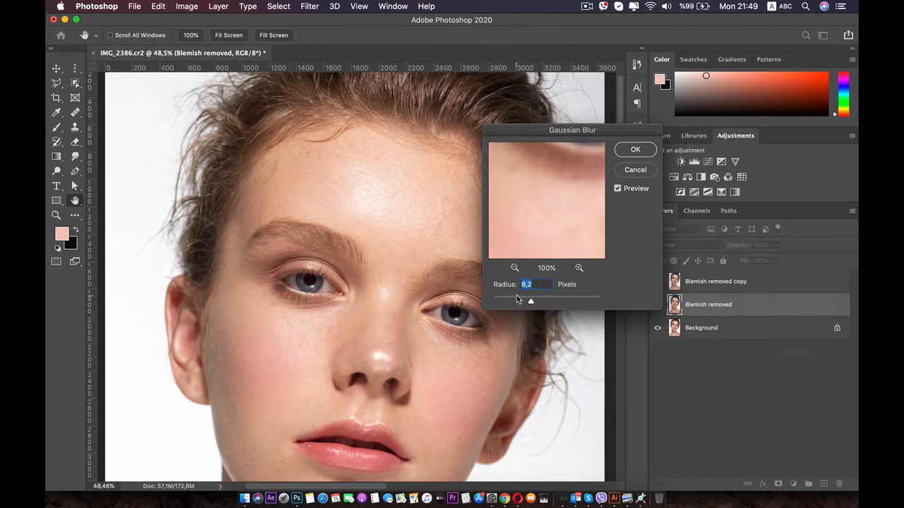
pyautogui.moveTo(530, 300); pyautogui.dragTo(533, 300)
pyautogui.click(442, 331)
pyautogui.click(447, 337)
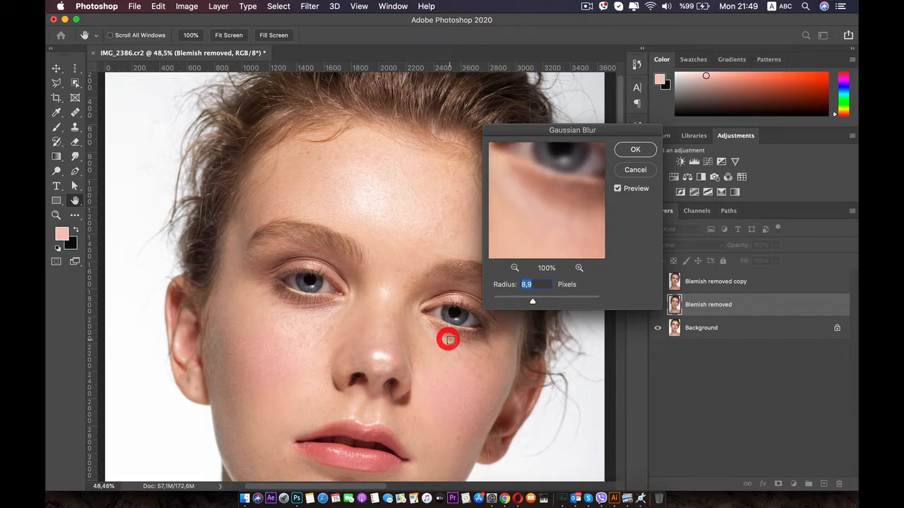
pyautogui.click(454, 343)
pyautogui.click(430, 346)
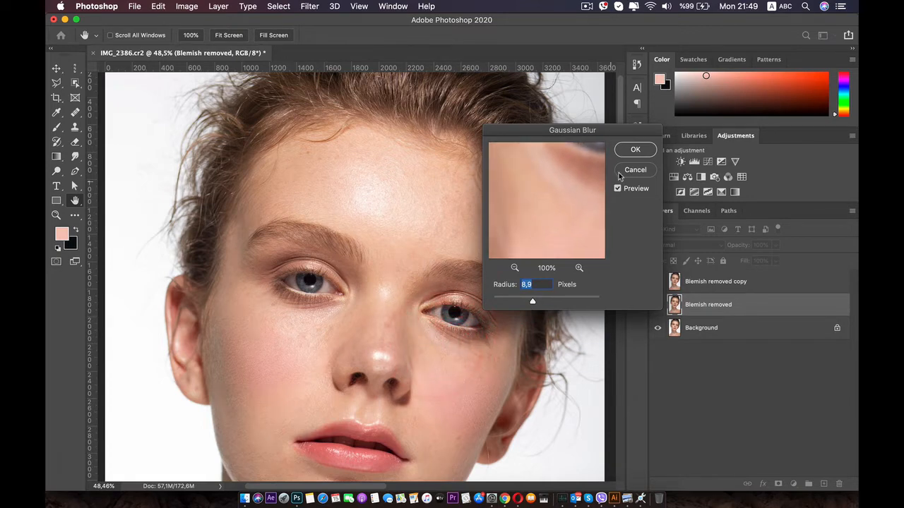
pyautogui.click(631, 149)
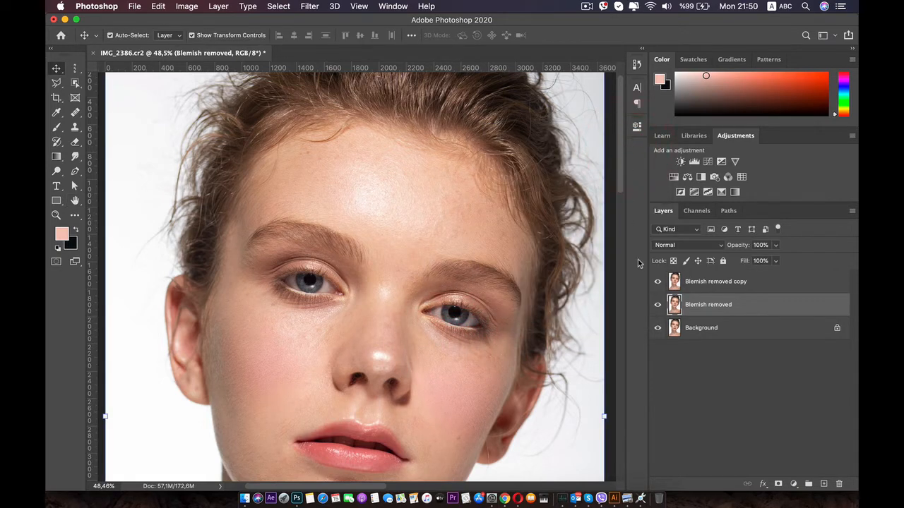
# - Hide the Blemish removed copy layer and rename the blurred layer beneath it as Color
pyautogui.click(657, 282)
pyautogui.scroll(-3, 319, 356)
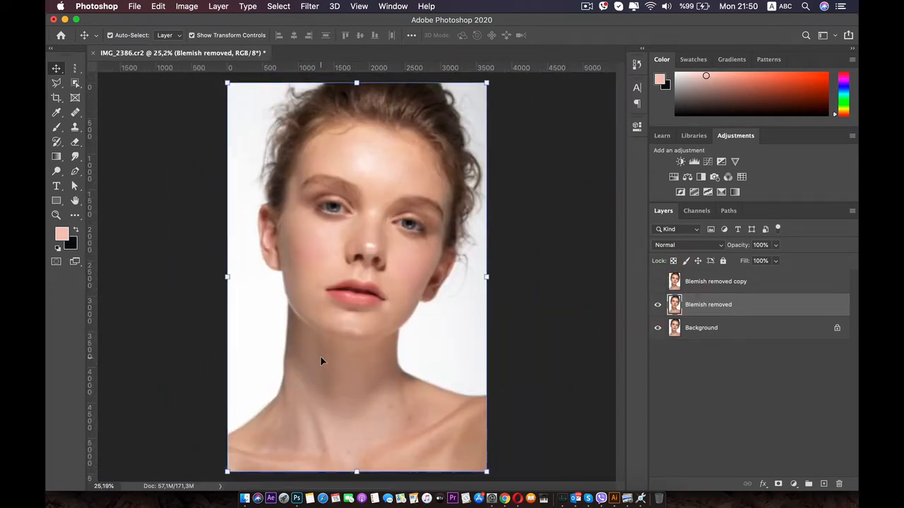
pyautogui.scroll(1, 320, 355)
pyautogui.scroll(1, 320, 356)
pyautogui.doubleClick(708, 305)
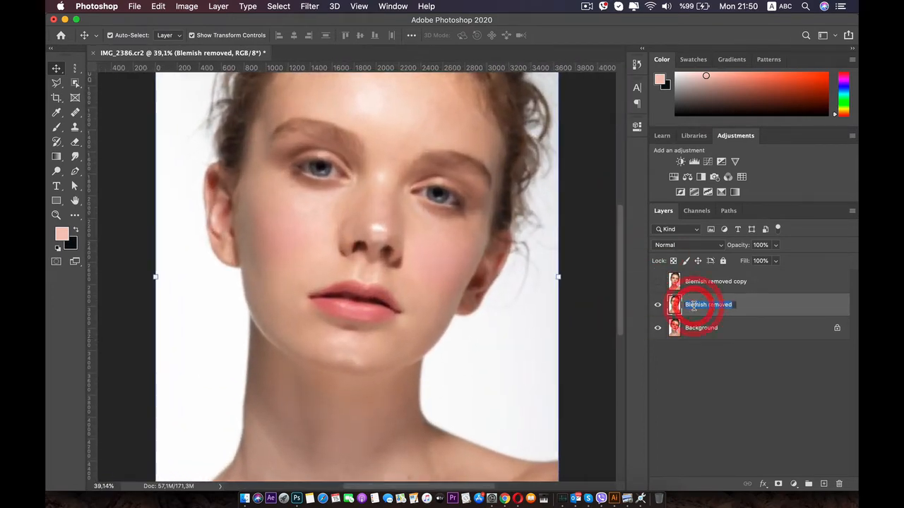
pyautogui.write('Color')
pyautogui.press('Return')
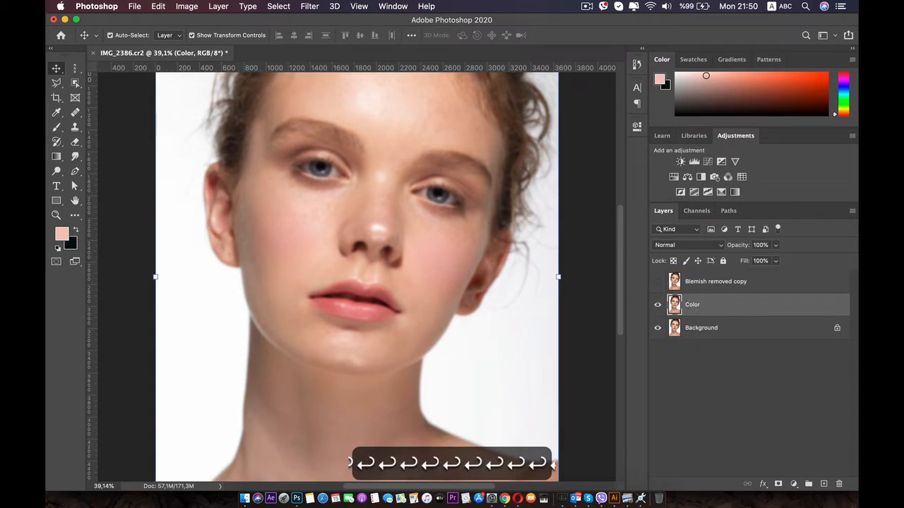
# - Hide the Color layer, then show the Blemish removed copy layer and rename it as Texture
pyautogui.click(716, 281)
pyautogui.click(657, 305)
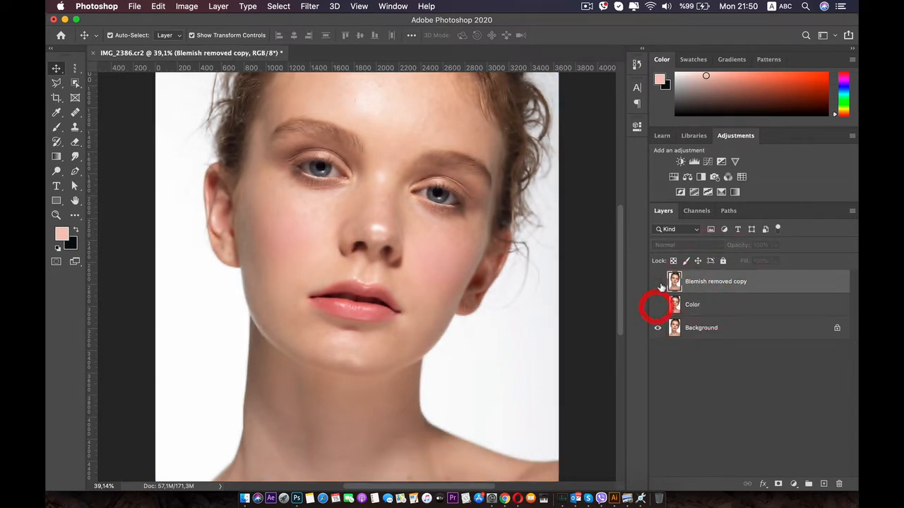
pyautogui.click(658, 283)
pyautogui.scroll(3, 378, 219)
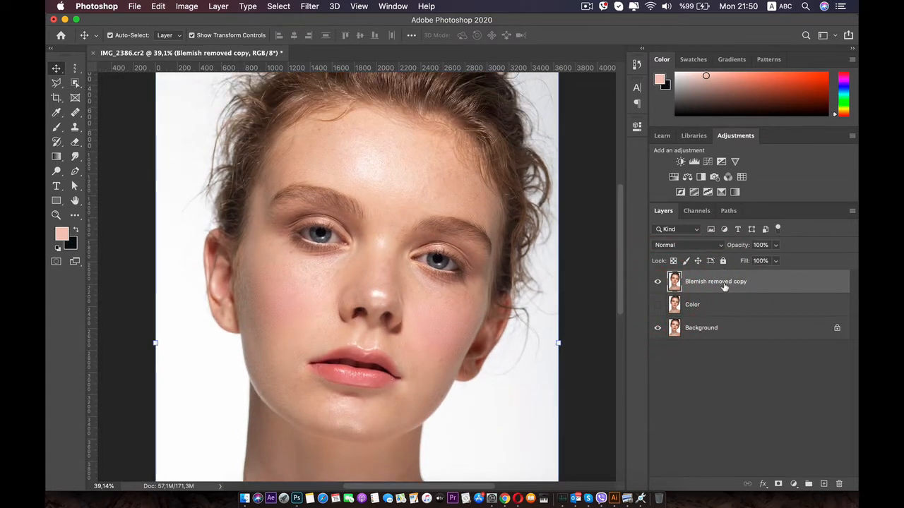
pyautogui.write('Text')
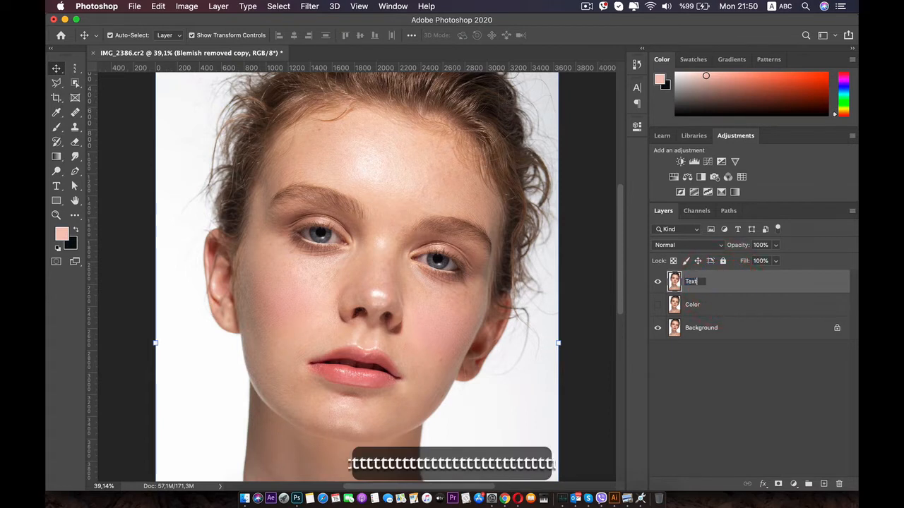
pyautogui.write('ure')
pyautogui.press('Return')
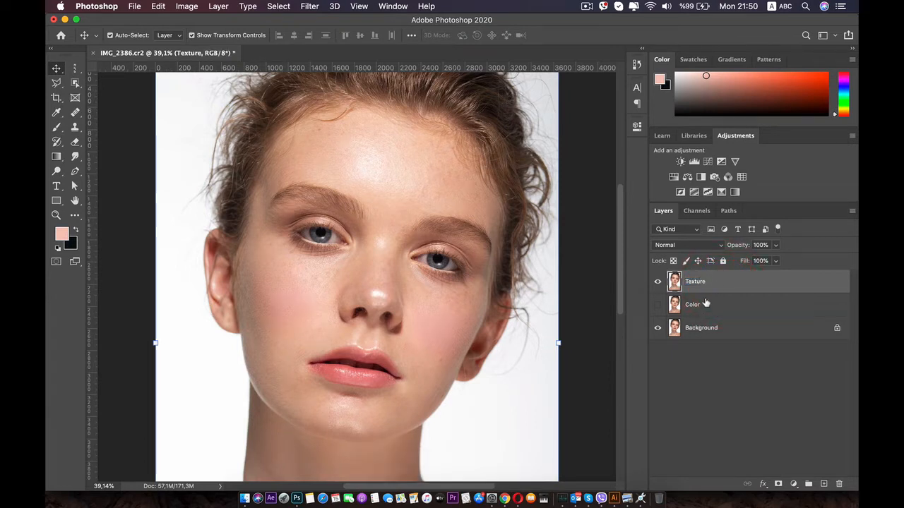
# - Start Apply Image on the Texture layer and choose Color as the source layer
pyautogui.scroll(2, 351, 137)
pyautogui.click(186, 7)
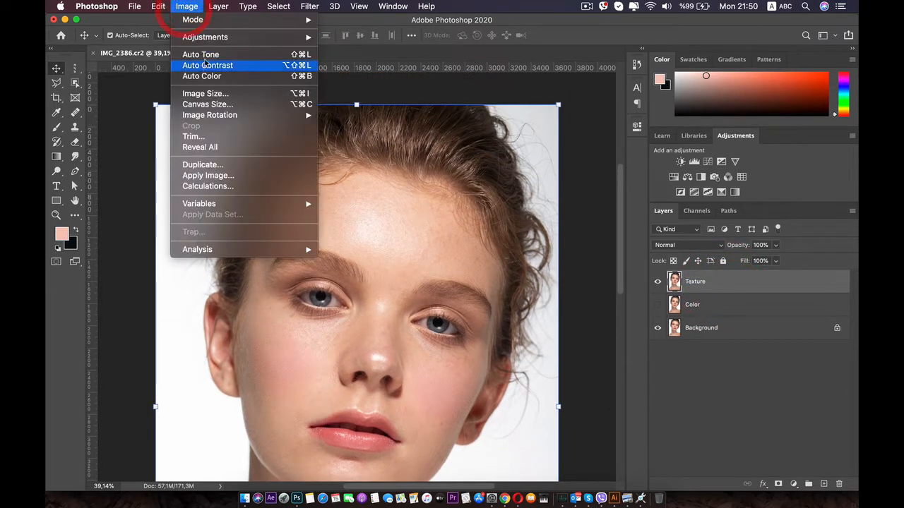
pyautogui.click(235, 182)
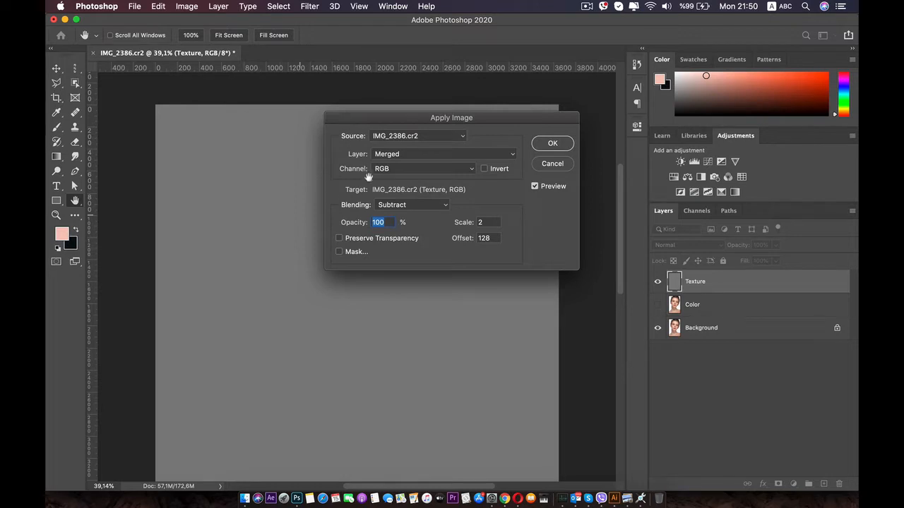
pyautogui.moveTo(400, 116); pyautogui.dragTo(480, 217)
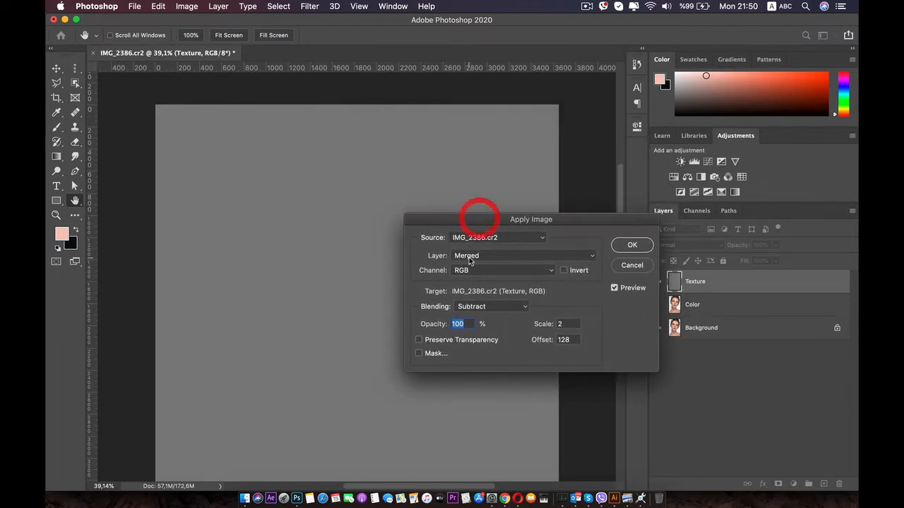
pyautogui.click(491, 256)
pyautogui.click(477, 280)
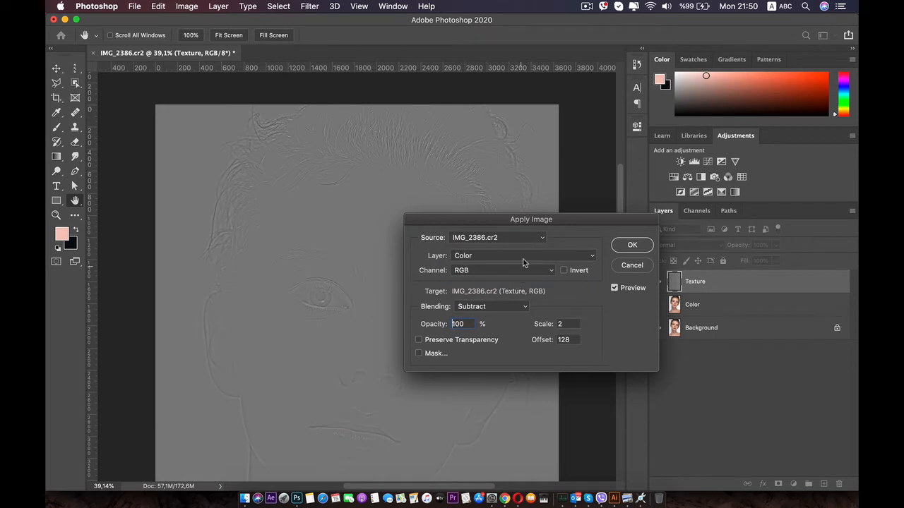
# - Apply the Color layer to Texture using the RGB channel, Subtract blending, 100% opacity, scale 2 and offset 128
pyautogui.click(487, 271)
pyautogui.click(486, 270)
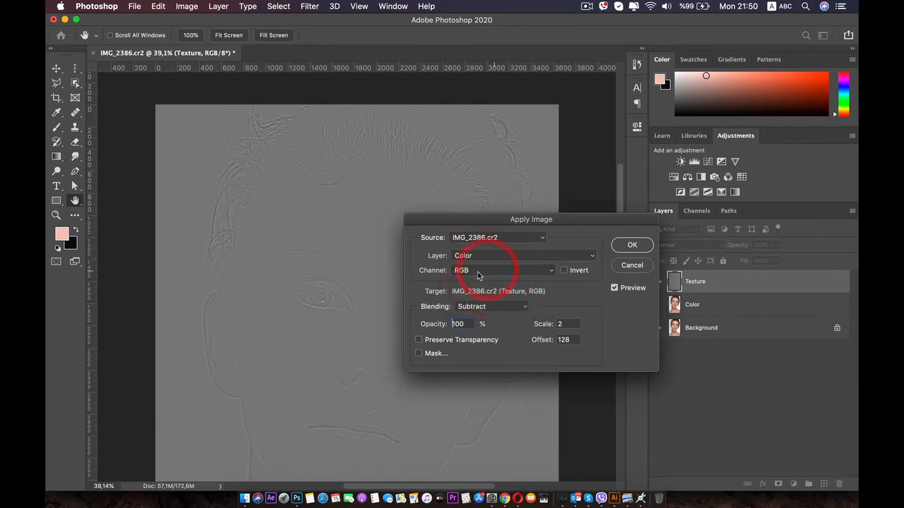
pyautogui.click(487, 308)
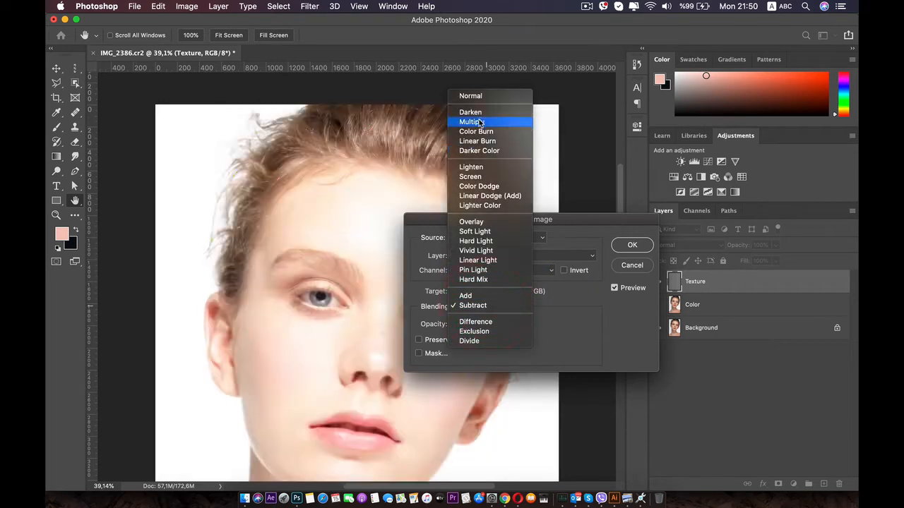
pyautogui.click(474, 309)
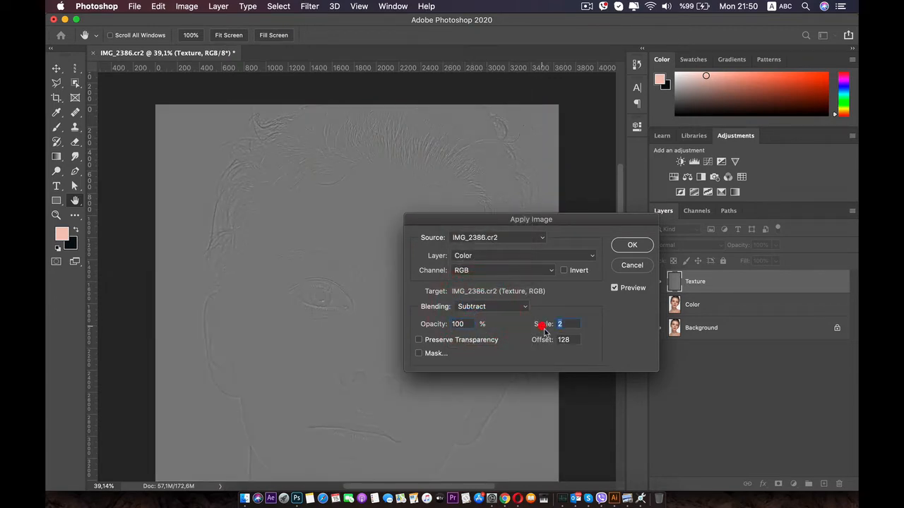
pyautogui.click(436, 344)
pyautogui.click(632, 246)
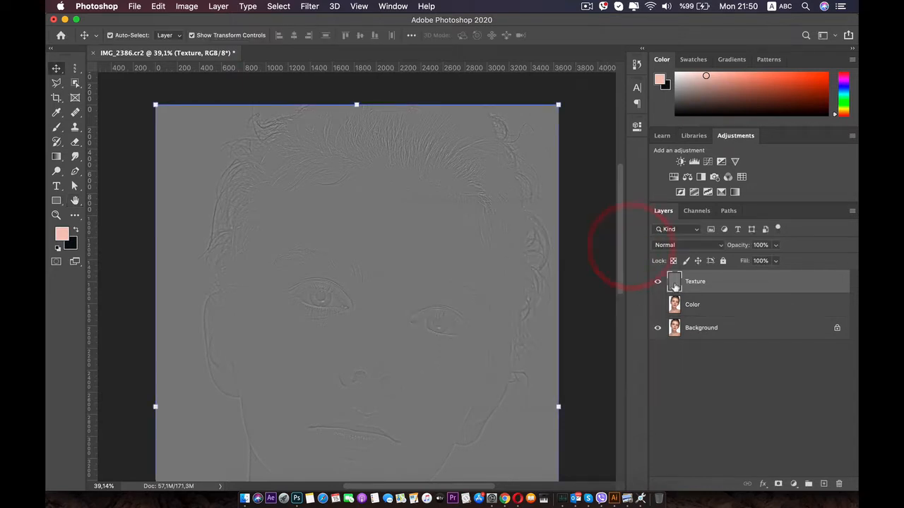
# - Set the Texture layer's blend mode to Linear Light and make the Color layer visible again
pyautogui.click(720, 246)
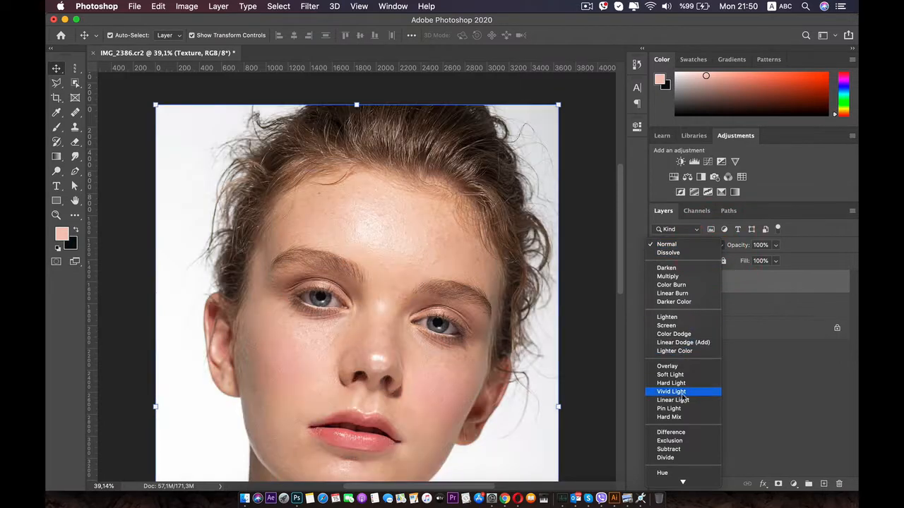
pyautogui.click(680, 400)
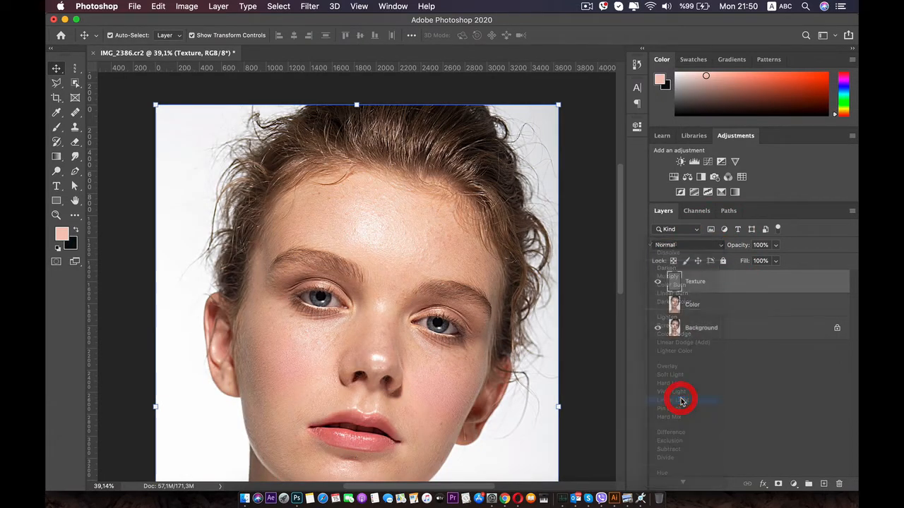
pyautogui.scroll(-2, 427, 285)
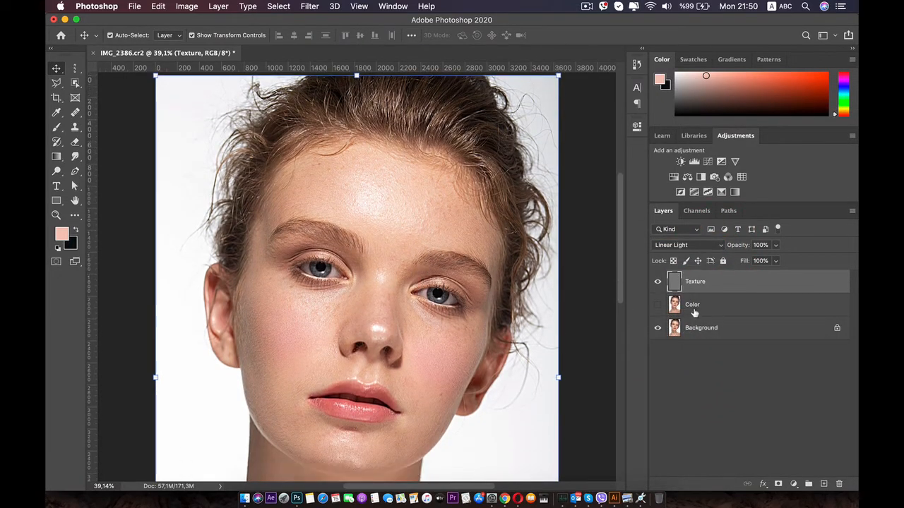
pyautogui.click(657, 304)
pyautogui.scroll(-2, 353, 302)
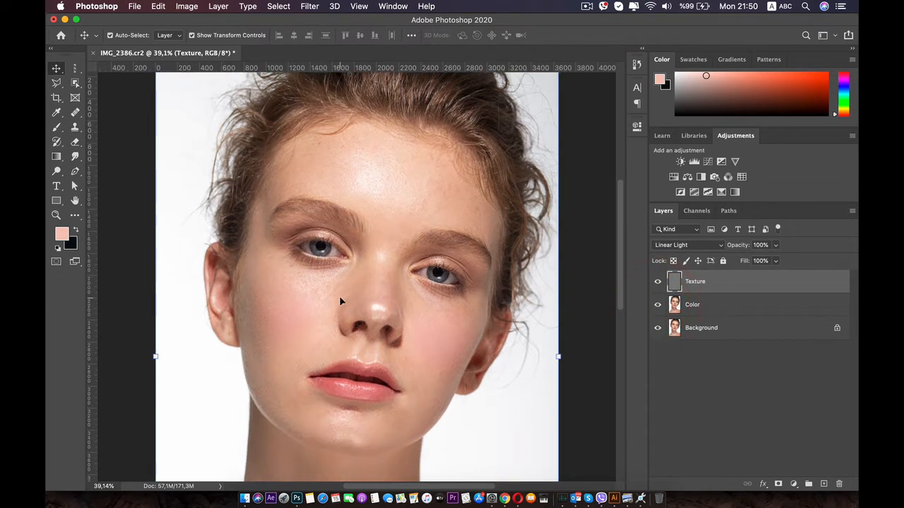
pyautogui.click(674, 303)
pyautogui.click(693, 282)
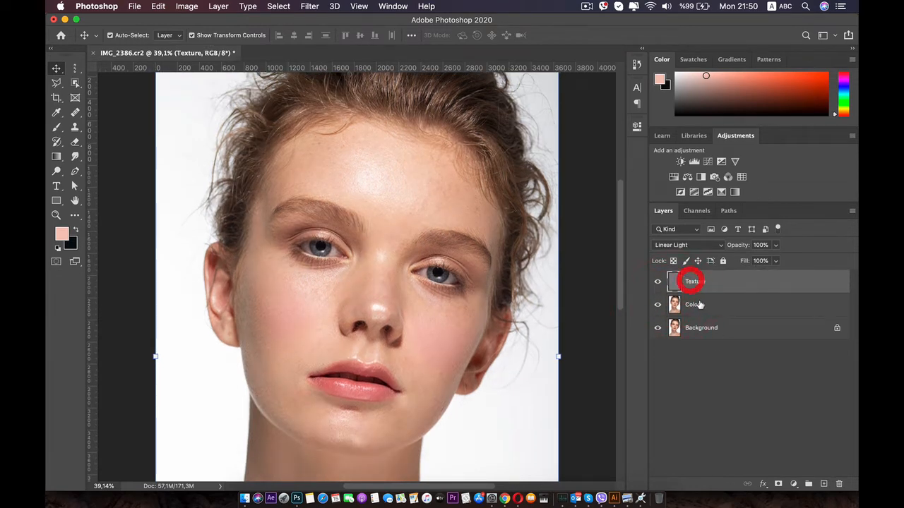
pyautogui.click(699, 304)
pyautogui.click(701, 283)
pyautogui.click(697, 303)
pyautogui.click(701, 284)
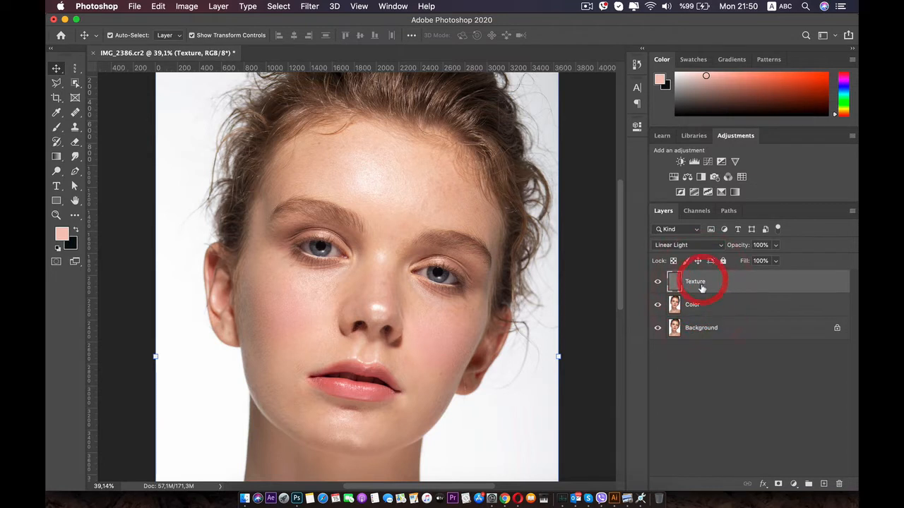
# - Group the Texture and Color layers together
pyautogui.click(658, 281)
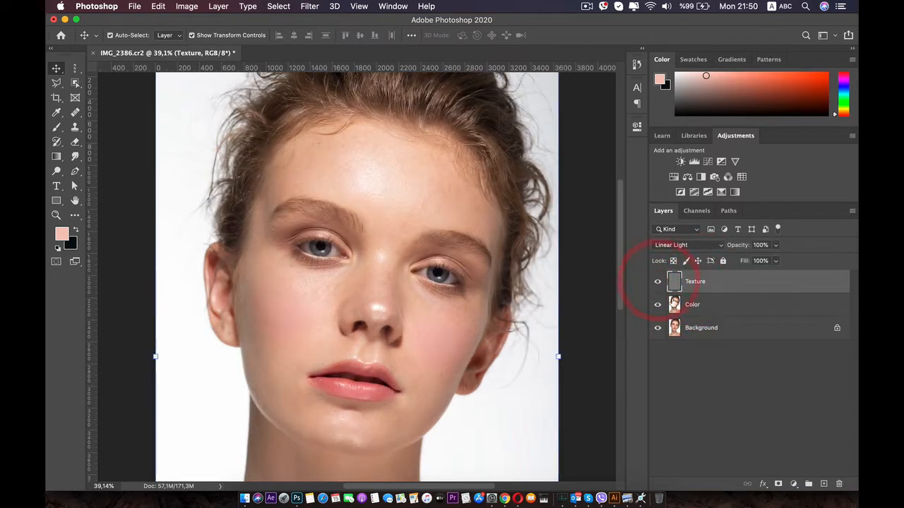
pyautogui.click(705, 303)
pyautogui.keyDown('shift'); pyautogui.click(721, 288); pyautogui.keyUp('shift')
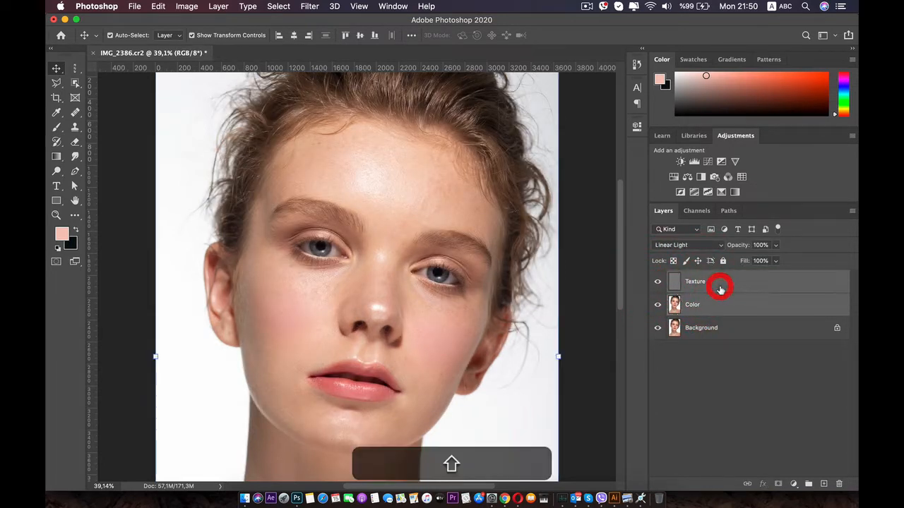
pyautogui.press('super+g')
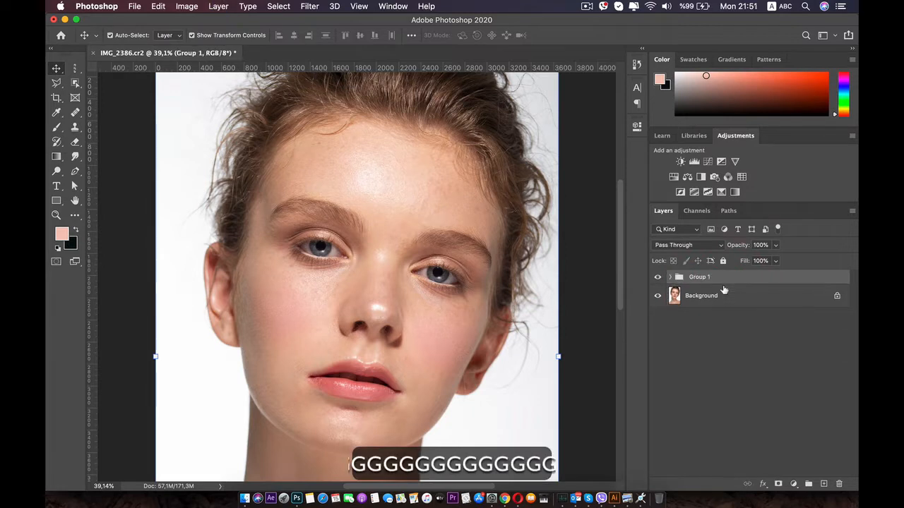
# - Toggle the visibility of Group 1 to compare the separated layers with the Background portrait
pyautogui.click(701, 296)
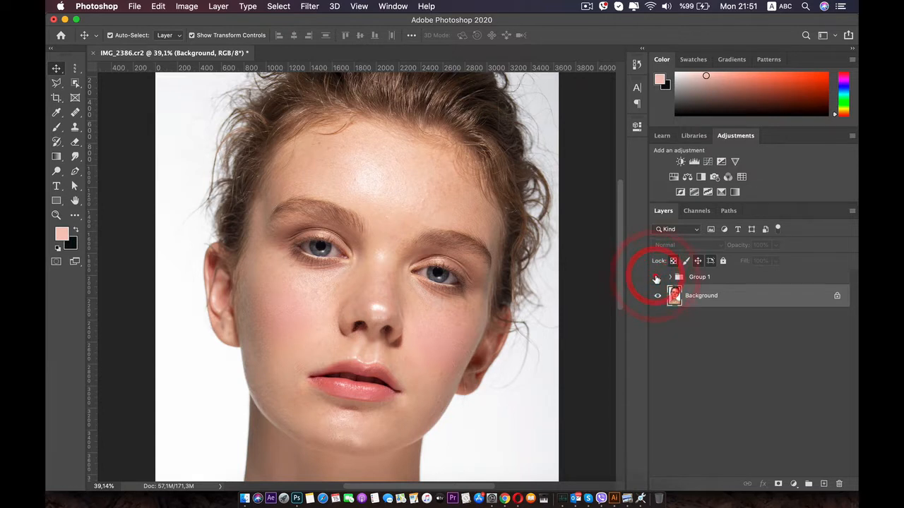
pyautogui.click(656, 277)
pyautogui.click(656, 277)
pyautogui.click(656, 277)
pyautogui.click(656, 277)
pyautogui.click(656, 277)
# - Expand Group 1 and temporarily hide the Texture layer to examine the blurred Color layer on the face
pyautogui.click(676, 278)
pyautogui.click(670, 277)
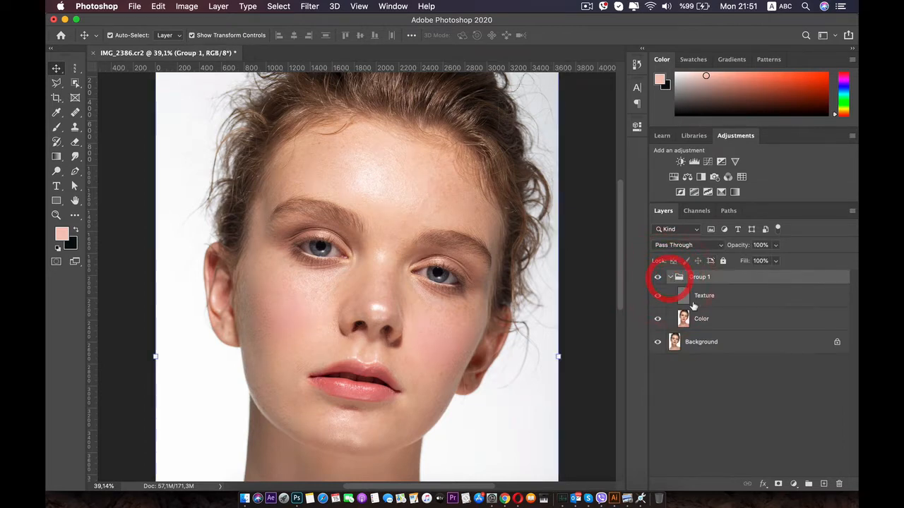
pyautogui.click(710, 297)
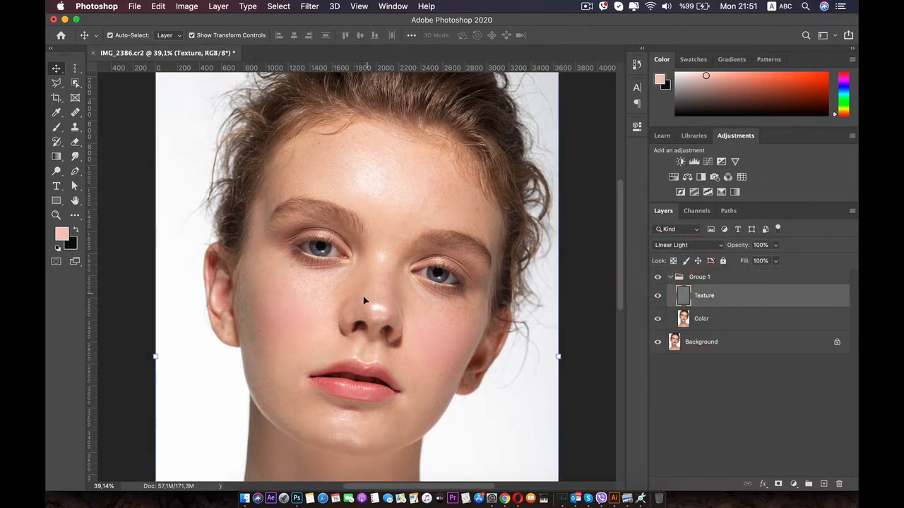
pyautogui.scroll(2, 363, 300)
pyautogui.click(657, 295)
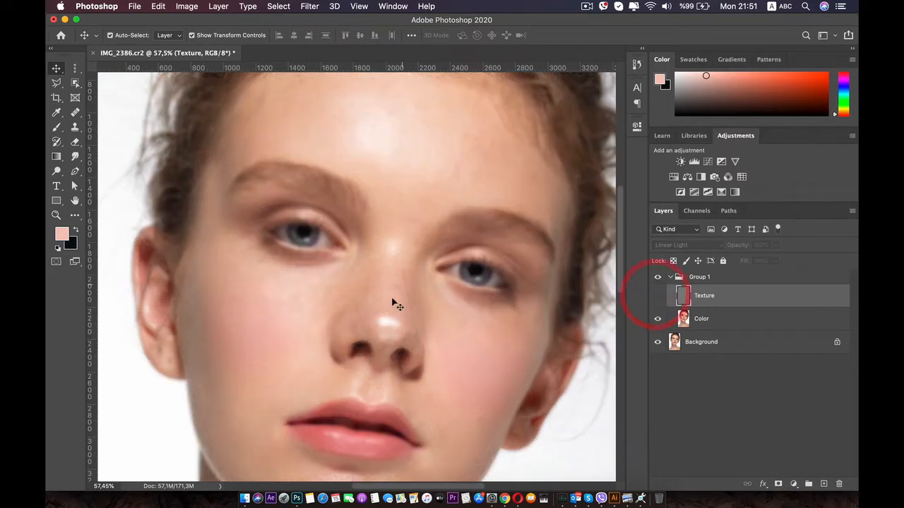
pyautogui.scroll(1, 383, 232)
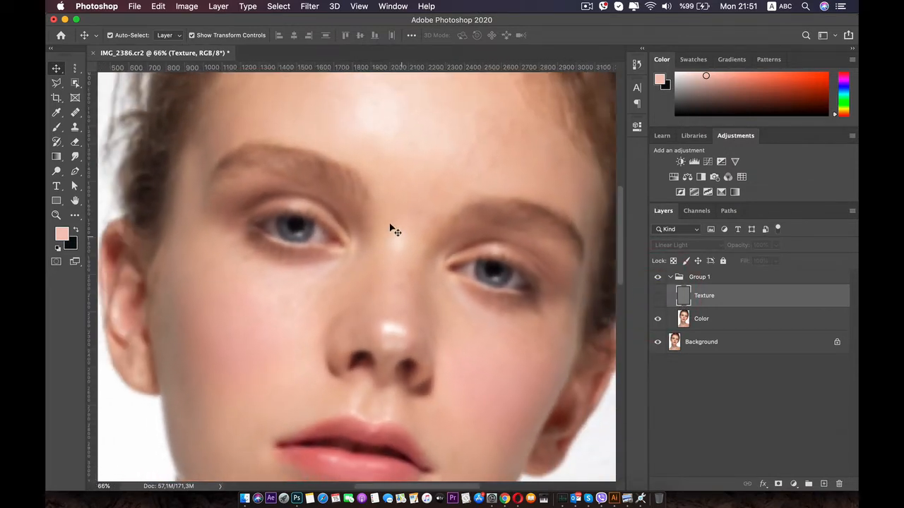
pyautogui.scroll(-2, 392, 230)
pyautogui.click(657, 297)
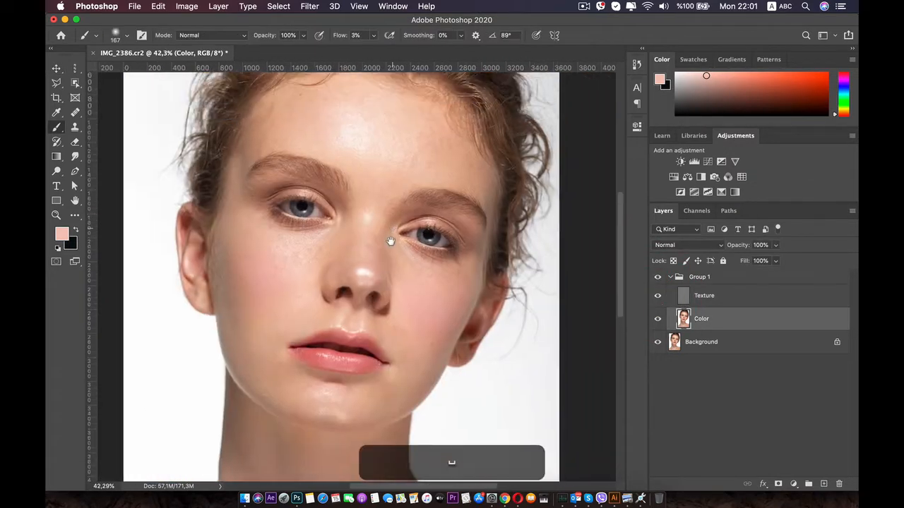
# - Add a new empty layer above Texture and set the brush flow to 49%
pyautogui.click(394, 248)
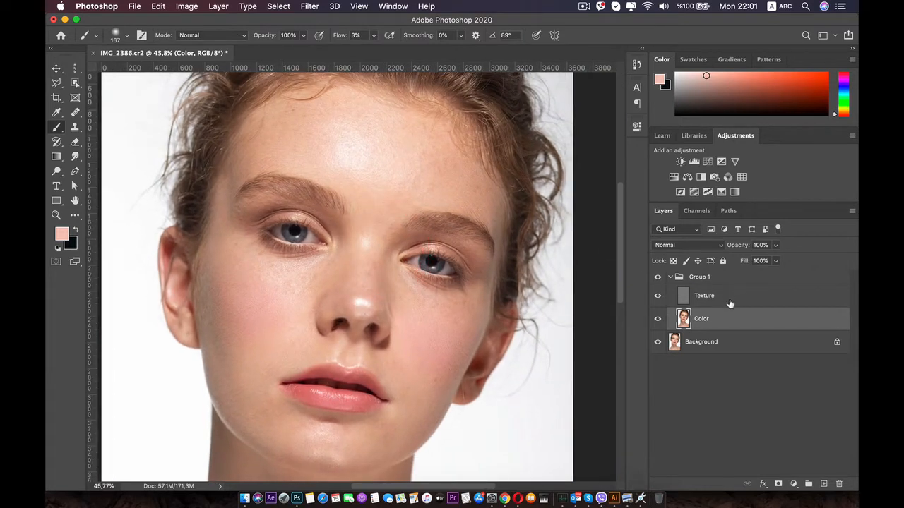
pyautogui.click(824, 485)
pyautogui.moveTo(699, 318); pyautogui.dragTo(700, 295)
pyautogui.scroll(1, 356, 275)
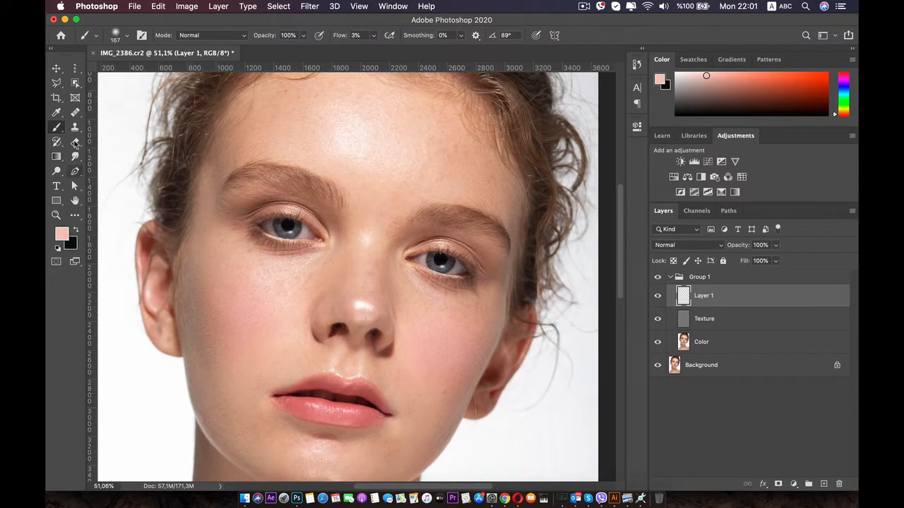
pyautogui.click(372, 36)
pyautogui.moveTo(370, 48); pyautogui.dragTo(397, 48)
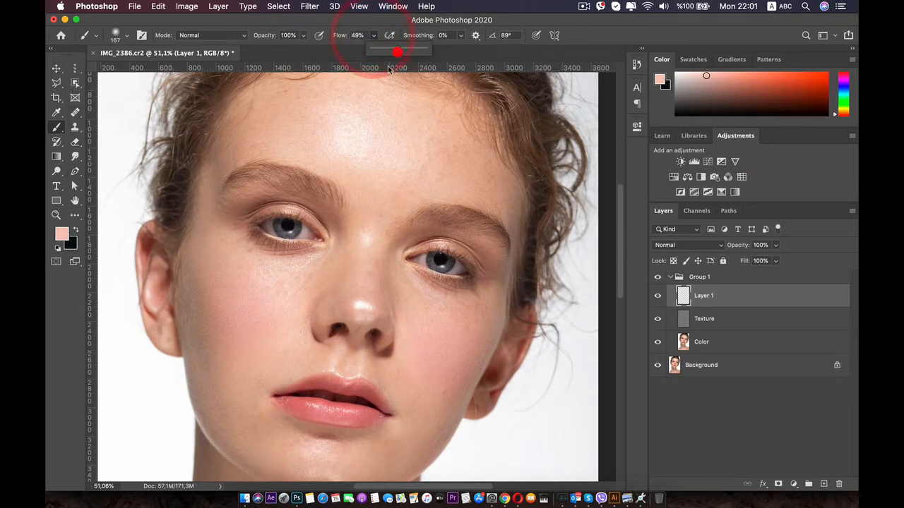
# - Sample a skin tone beside the nose bridge and brush it along that side of the nose on Layer 1
pyautogui.press('i')
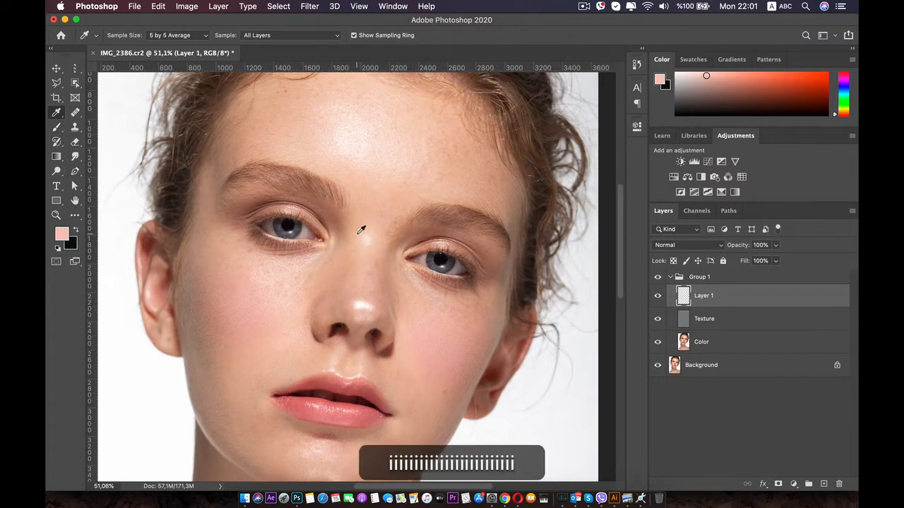
pyautogui.click(353, 237)
pyautogui.press('b')
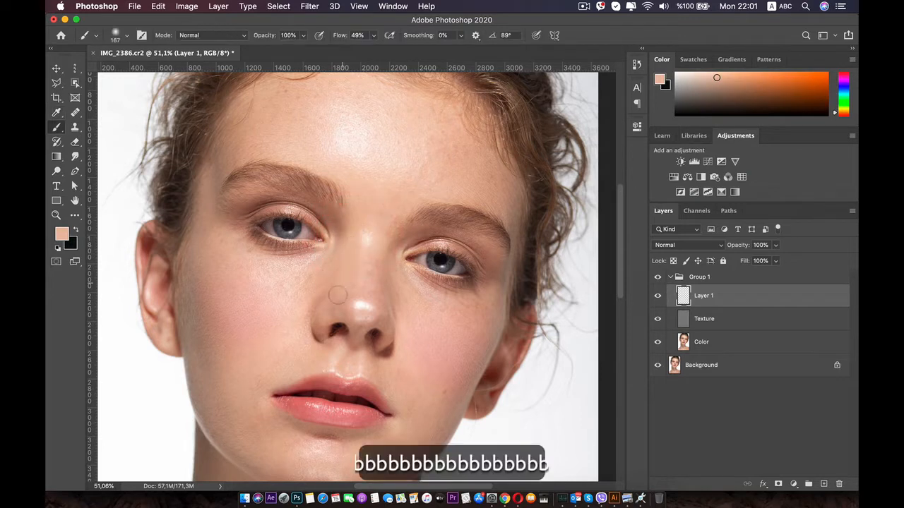
pyautogui.moveTo(337, 295); pyautogui.dragTo(351, 236)
pyautogui.moveTo(314, 309); pyautogui.dragTo(339, 266)
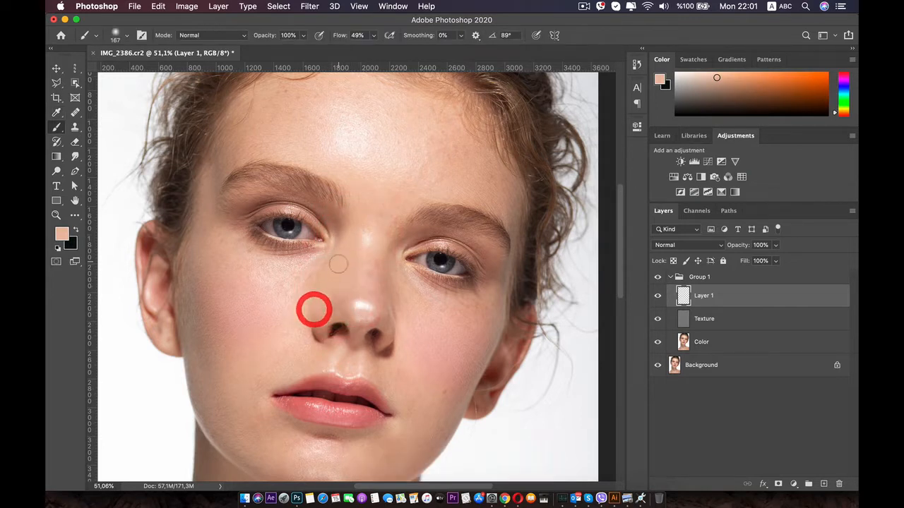
# - Sample a lighter tone from the nose bridge and brush it over the highlight on the nose tip
pyautogui.press('i')
pyautogui.click(369, 240)
pyautogui.press('v')
pyautogui.press('b')
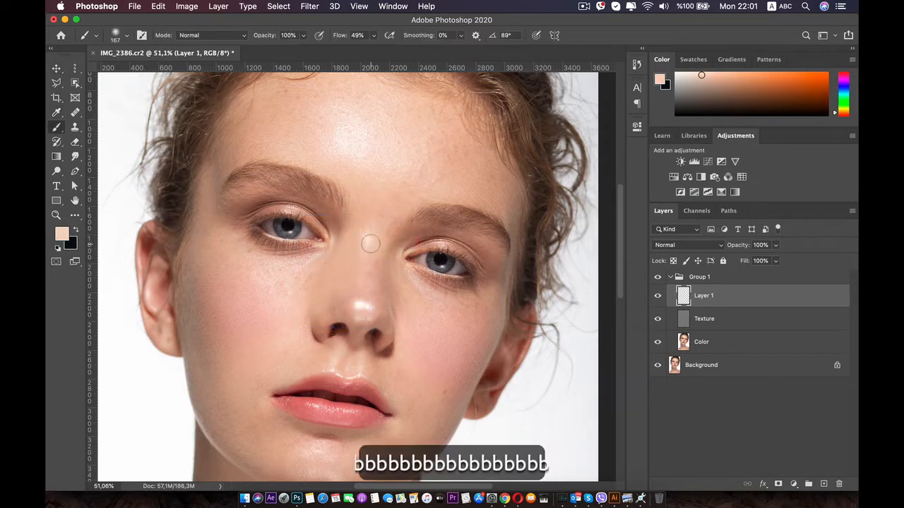
pyautogui.moveTo(362, 314)
pyautogui.mouseDown()
pyautogui.moveTo(367, 261)
pyautogui.moveTo(334, 309)
pyautogui.mouseUp()
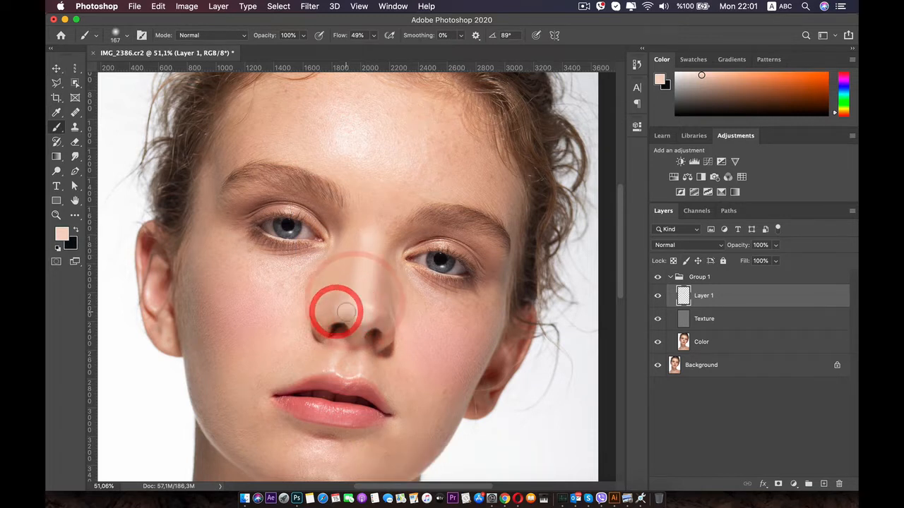
# - Sample a darker tone from the shaded side of the nose tip and brush it across the lower nose
pyautogui.press('i')
pyautogui.click(377, 308)
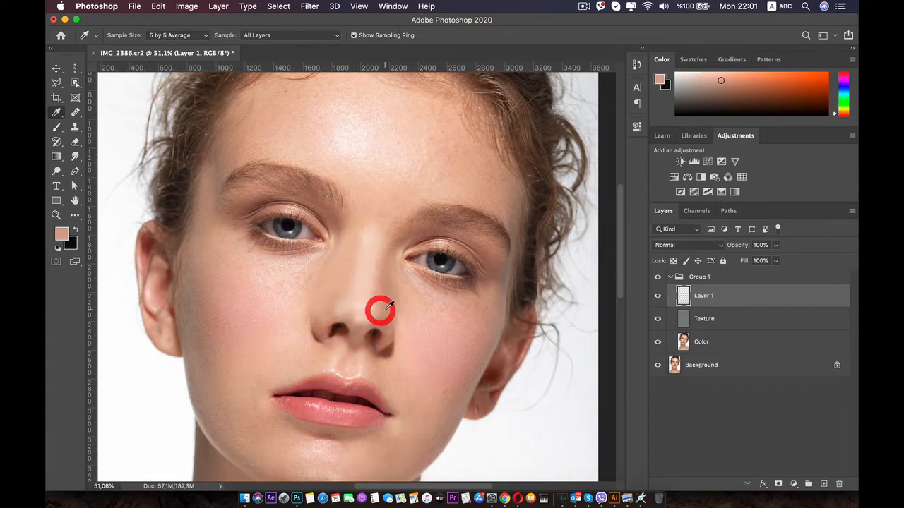
pyautogui.press('v')
pyautogui.press('b')
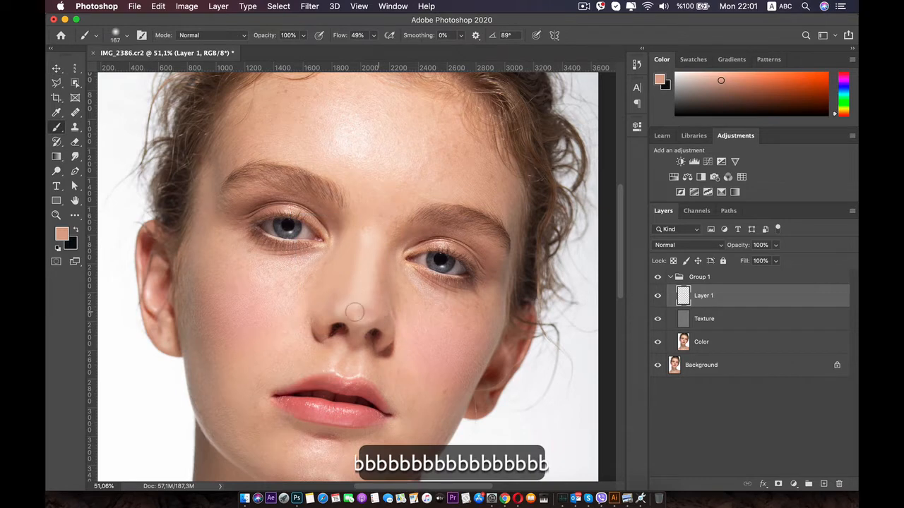
pyautogui.moveTo(347, 314)
pyautogui.mouseDown()
pyautogui.moveTo(378, 314)
pyautogui.moveTo(394, 257)
pyautogui.moveTo(381, 304)
pyautogui.moveTo(392, 326)
pyautogui.mouseUp()
# - Sample tones from the shaded side of the nose and the inner cheek, and brush them over the adjoining nose and cheek areas
pyautogui.press('i')
pyautogui.click(396, 258)
pyautogui.press('b')
pyautogui.press('i')
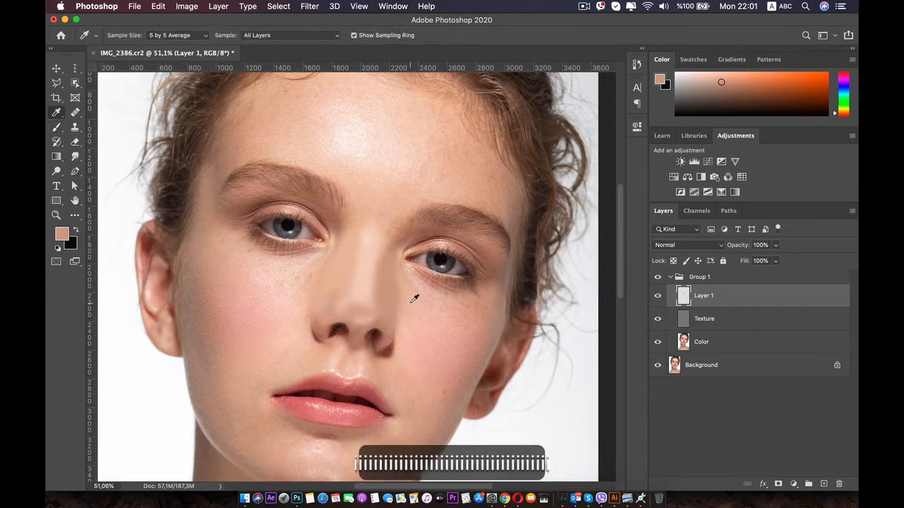
pyautogui.click(409, 303)
pyautogui.press('b')
pyautogui.moveTo(463, 326)
pyautogui.mouseDown()
pyautogui.moveTo(482, 332)
pyautogui.moveTo(419, 318)
pyautogui.moveTo(486, 349)
pyautogui.mouseUp()
# - Sample the under-eye skin tone, brush over the under-eye and cheek areas, and delete the painted layer above Texture
pyautogui.press('i')
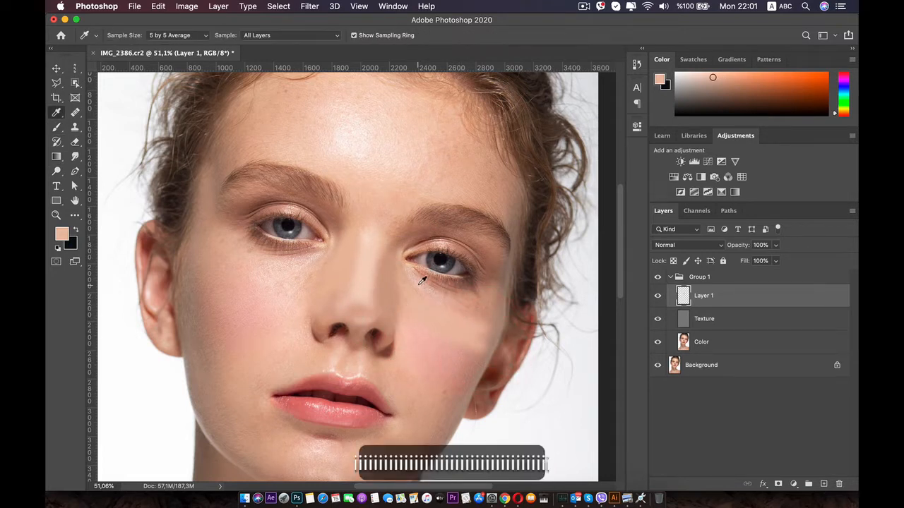
pyautogui.click(417, 286)
pyautogui.press('b')
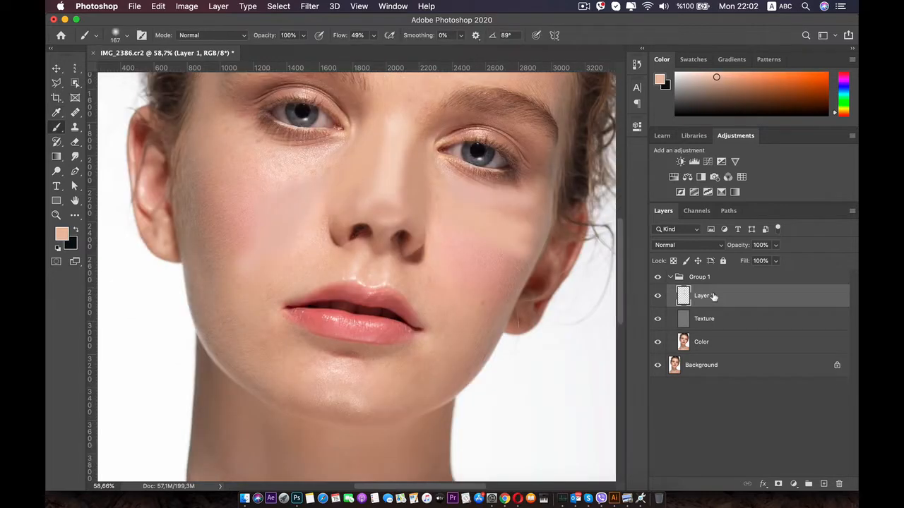
pyautogui.moveTo(713, 296); pyautogui.dragTo(839, 485)
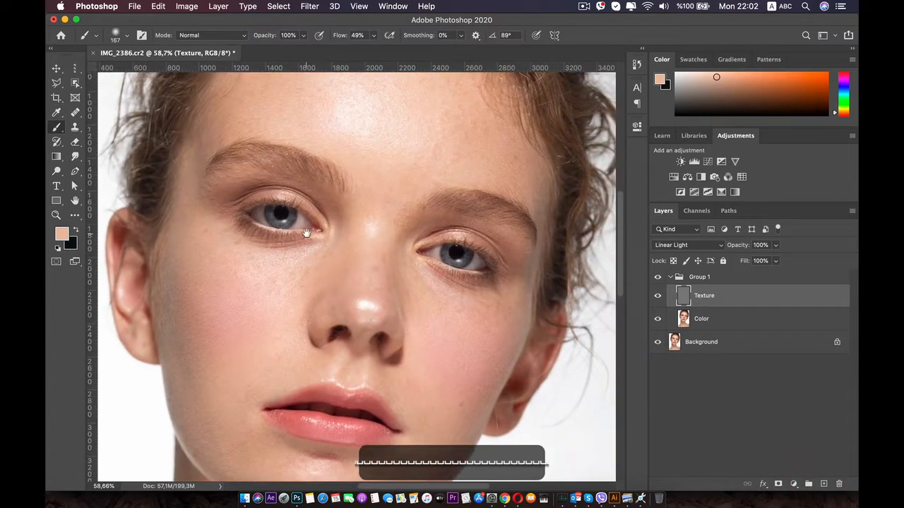
# - Create a new empty layer and place it between the Texture and Color layers
pyautogui.click(308, 233)
pyautogui.click(823, 484)
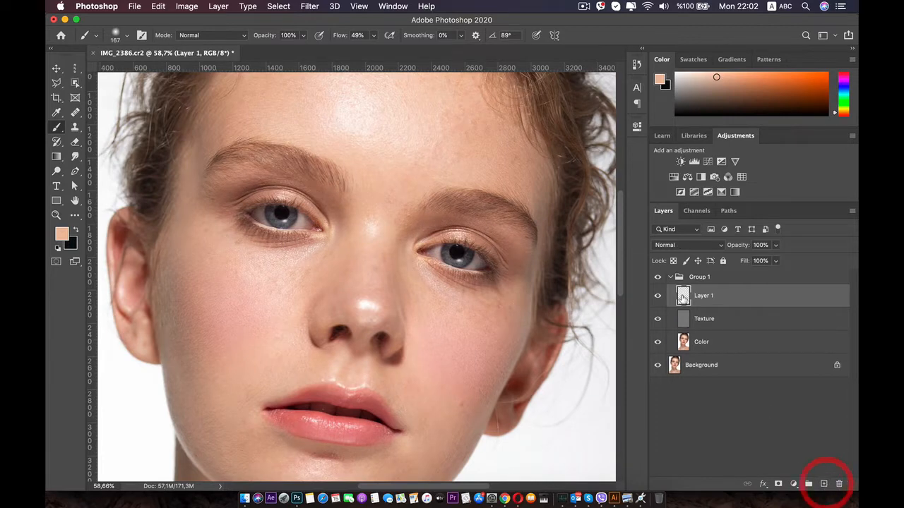
pyautogui.moveTo(682, 297); pyautogui.dragTo(704, 321)
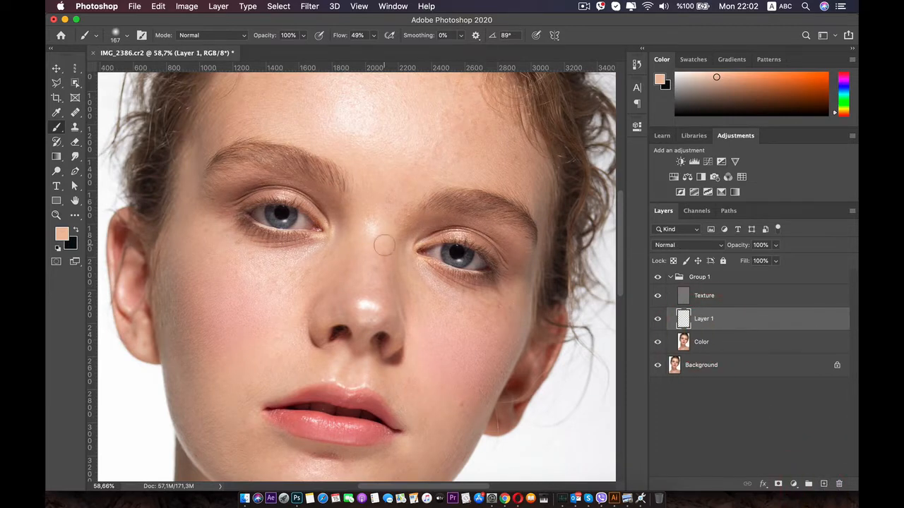
# - Set the brush flow to 3%
pyautogui.scroll(4, 384, 245)
pyautogui.moveTo(379, 249); pyautogui.dragTo(375, 295)
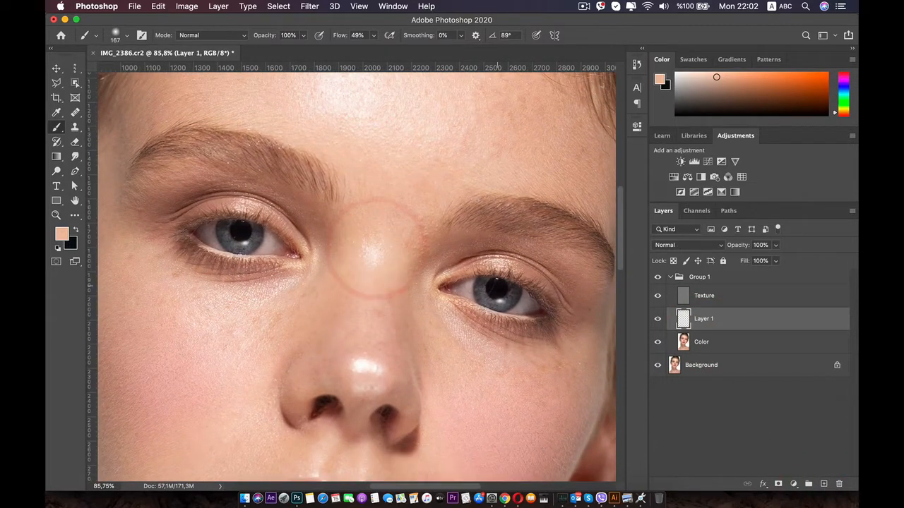
pyautogui.click(374, 36)
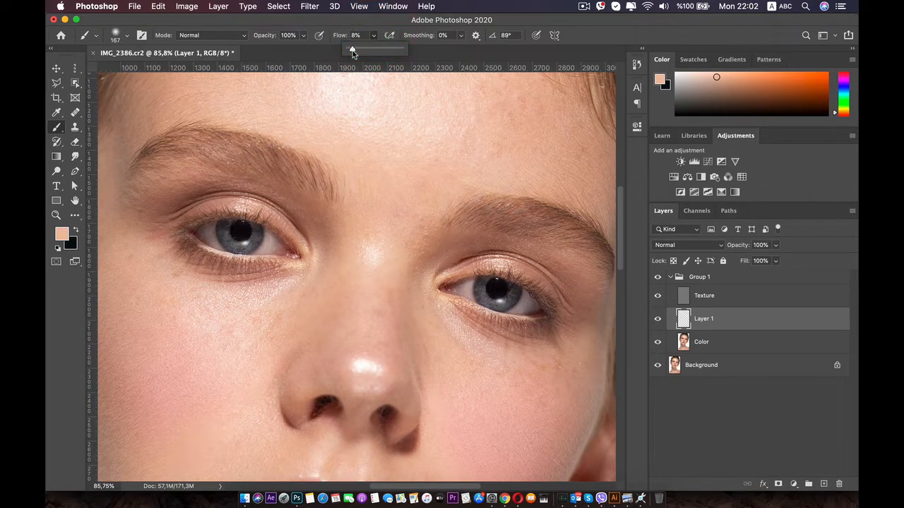
pyautogui.click(350, 52)
# - Sample the skin tone between the nose bridge and the inner brow, and brush it lightly over the bridge on Layer 1
pyautogui.scroll(2, 373, 232)
pyautogui.moveTo(373, 233); pyautogui.dragTo(356, 176)
pyautogui.scroll(1, 357, 227)
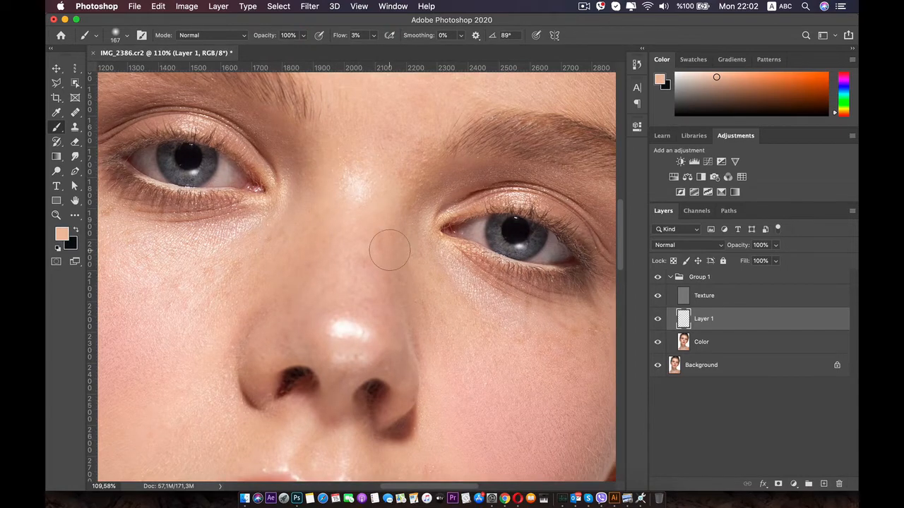
pyautogui.scroll(2, 389, 250)
pyautogui.moveTo(376, 242); pyautogui.dragTo(299, 180)
pyautogui.scroll(3, 349, 183)
pyautogui.moveTo(360, 181); pyautogui.dragTo(270, 244)
pyautogui.scroll(-3, 262, 157)
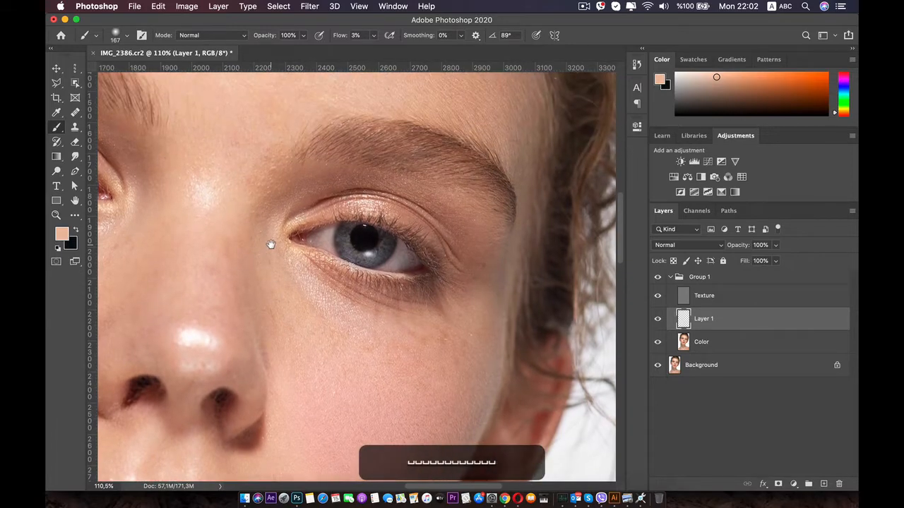
pyautogui.press('i')
pyautogui.moveTo(241, 193); pyautogui.dragTo(298, 177)
pyautogui.click(311, 179)
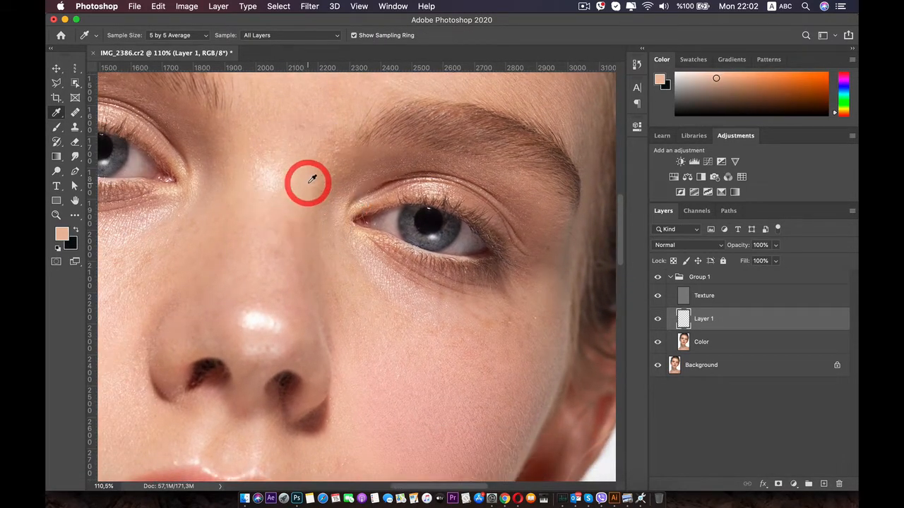
pyautogui.press('b')
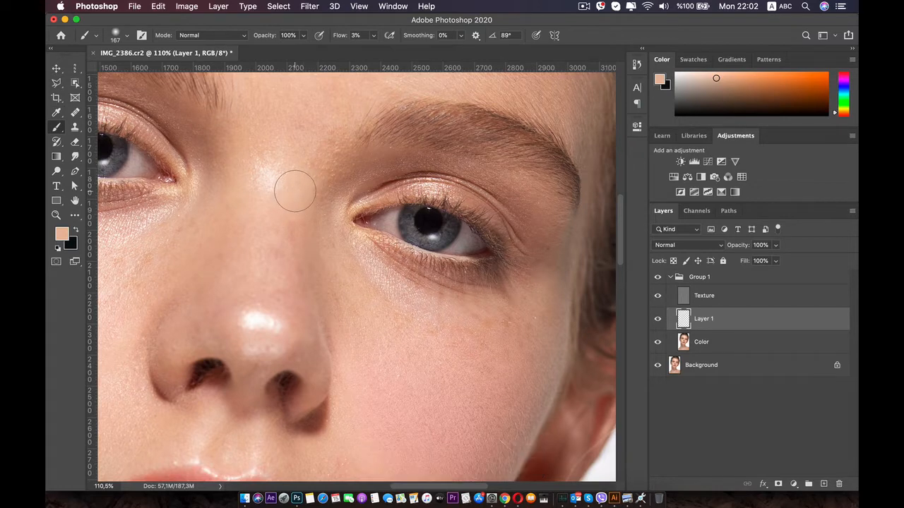
# - Resample nearby skin tones along the side of the nose bridge and blend them there with light brush strokes
pyautogui.press('i')
pyautogui.click(292, 222)
pyautogui.press('b')
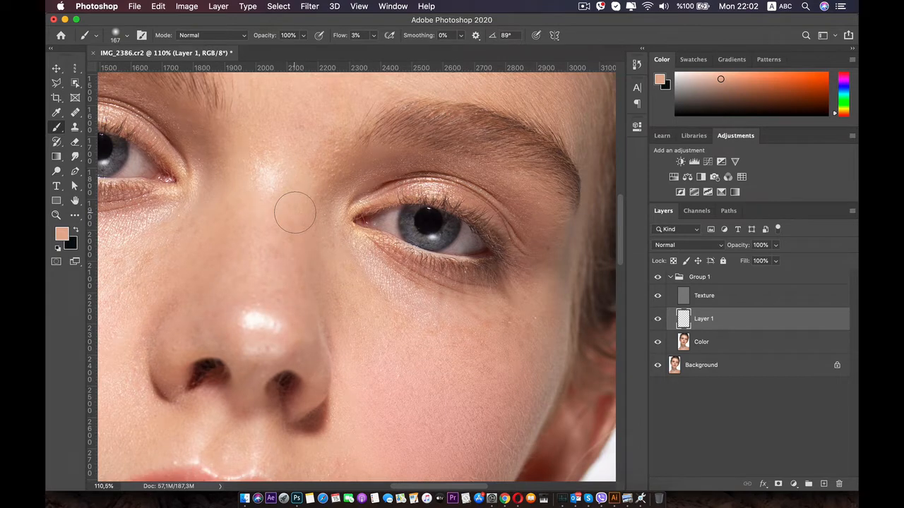
pyautogui.press('i')
pyautogui.press('b')
# - Choose 5 by 5 Average as the Eyedropper sample size
pyautogui.press('i')
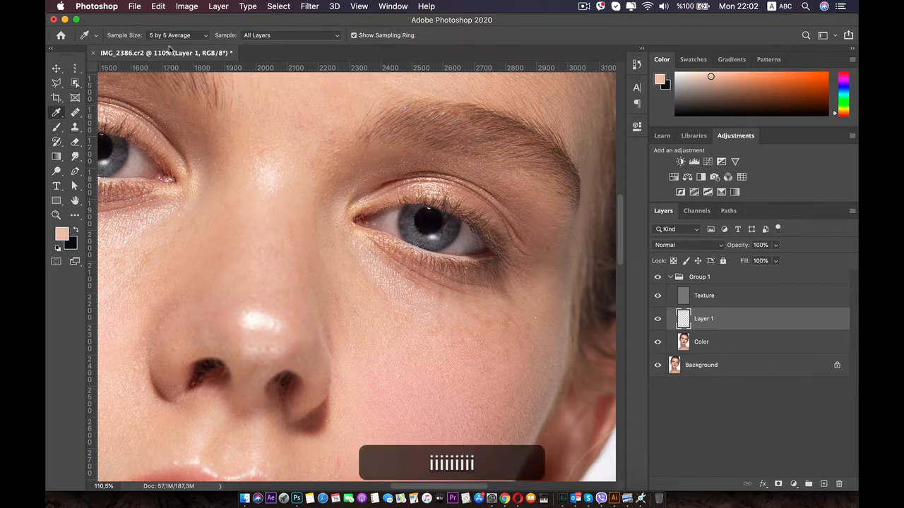
pyautogui.click(172, 35)
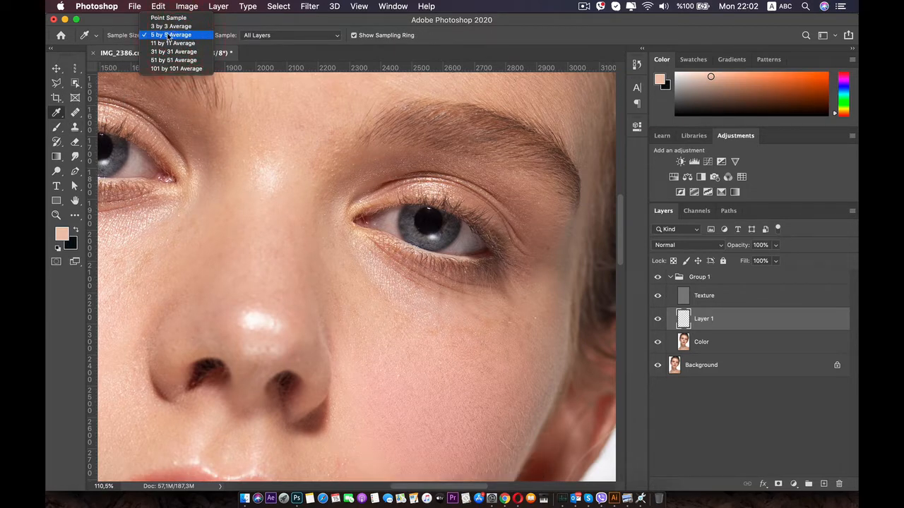
pyautogui.click(169, 35)
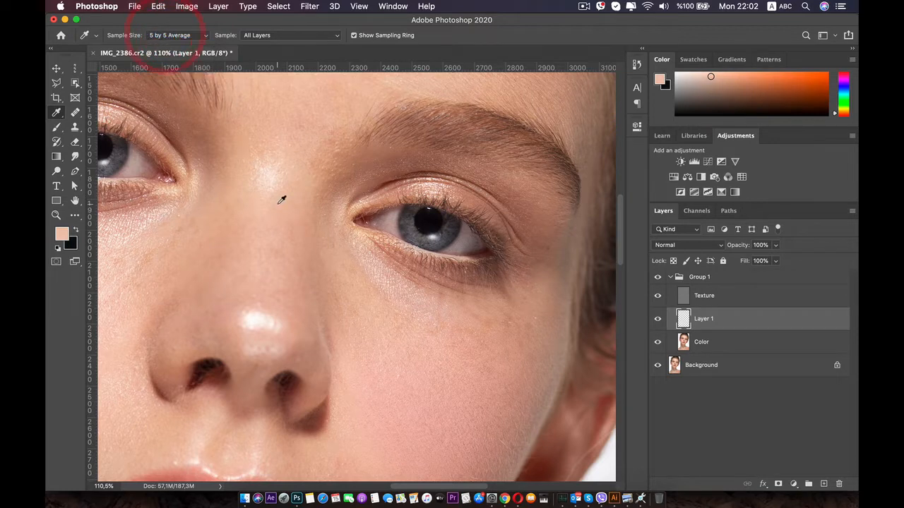
# - Sample the skin tone beside the upper nose bridge and try to brush it along the side of the nose
pyautogui.press('b')
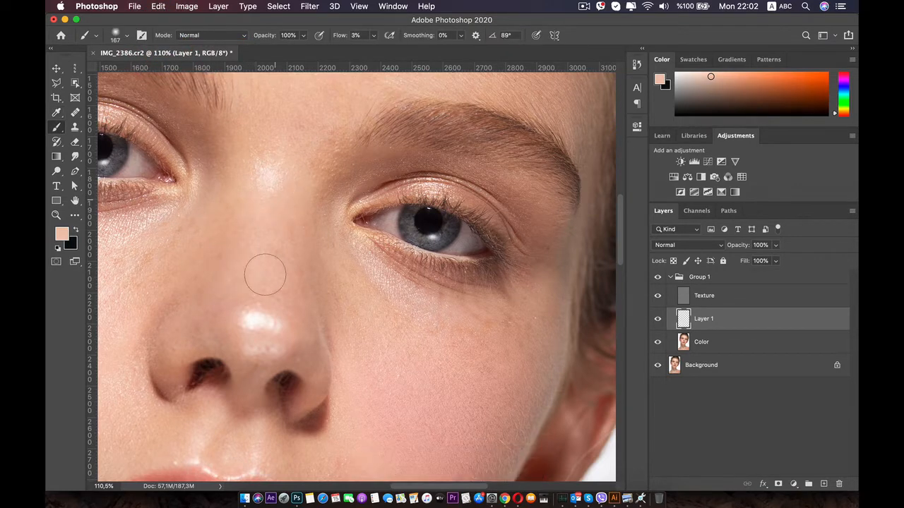
pyautogui.press('space')
pyautogui.moveTo(270, 214); pyautogui.dragTo(284, 234)
pyautogui.press('i')
pyautogui.click(248, 198)
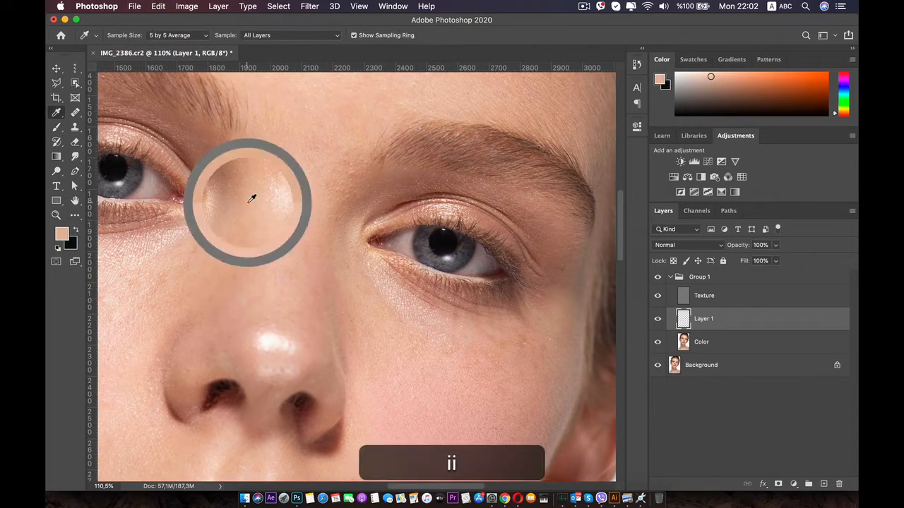
pyautogui.press('b')
pyautogui.moveTo(234, 288); pyautogui.dragTo(247, 207)
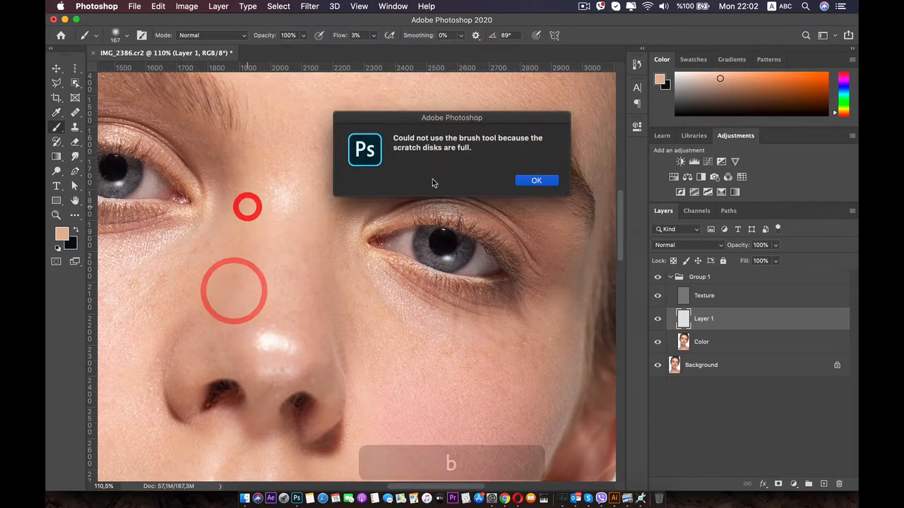
pyautogui.click(528, 181)
pyautogui.click(585, 6)
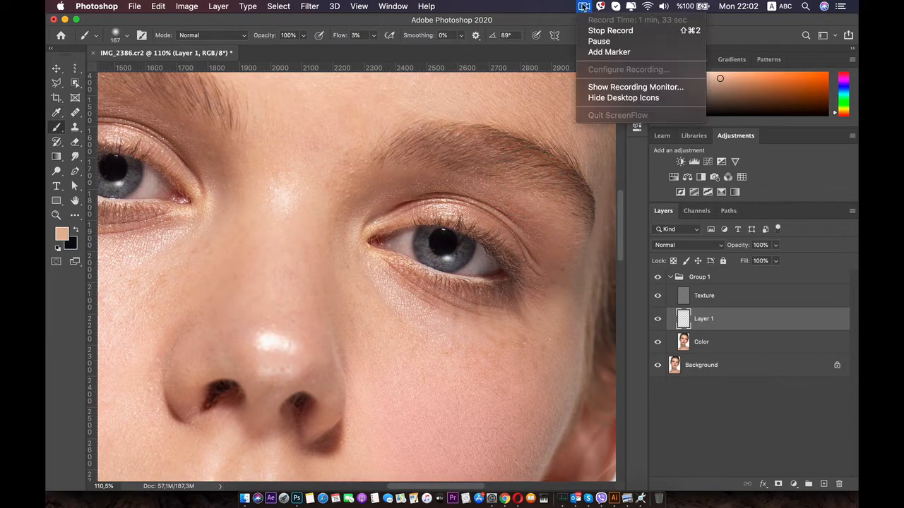
pyautogui.click(610, 39)
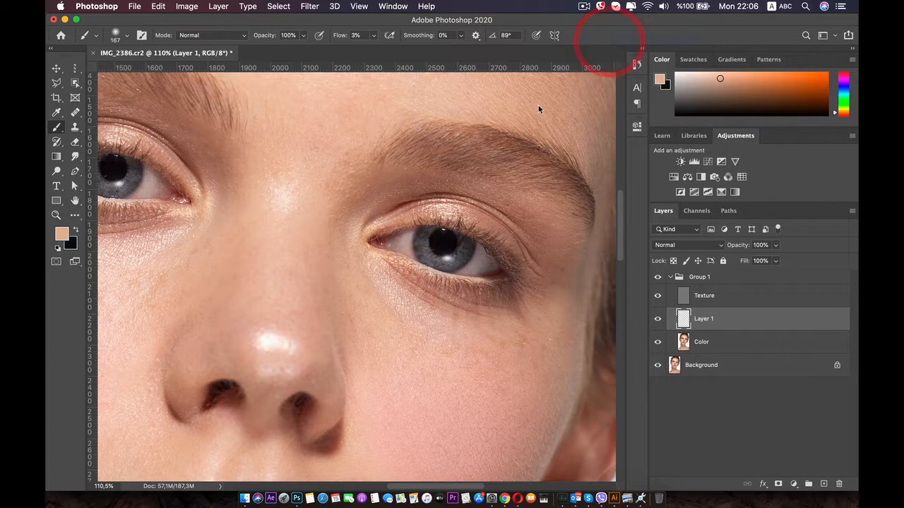
# - Set the Eyedropper sample size to Point Sample and sample the skin between the nose and the inner eye corner
pyautogui.scroll(3, 374, 274)
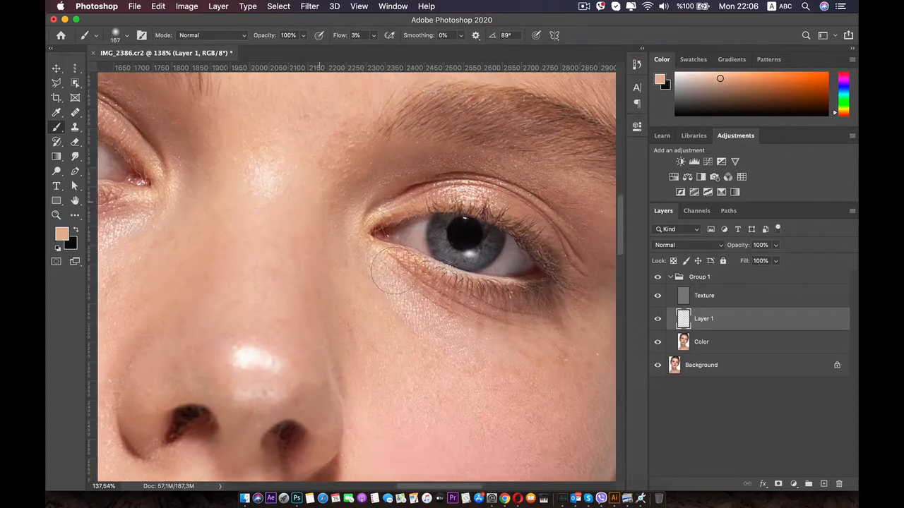
pyautogui.moveTo(387, 282)
pyautogui.mouseDown()
pyautogui.moveTo(347, 191)
pyautogui.moveTo(389, 232)
pyautogui.moveTo(455, 234)
pyautogui.moveTo(416, 185)
pyautogui.mouseUp()
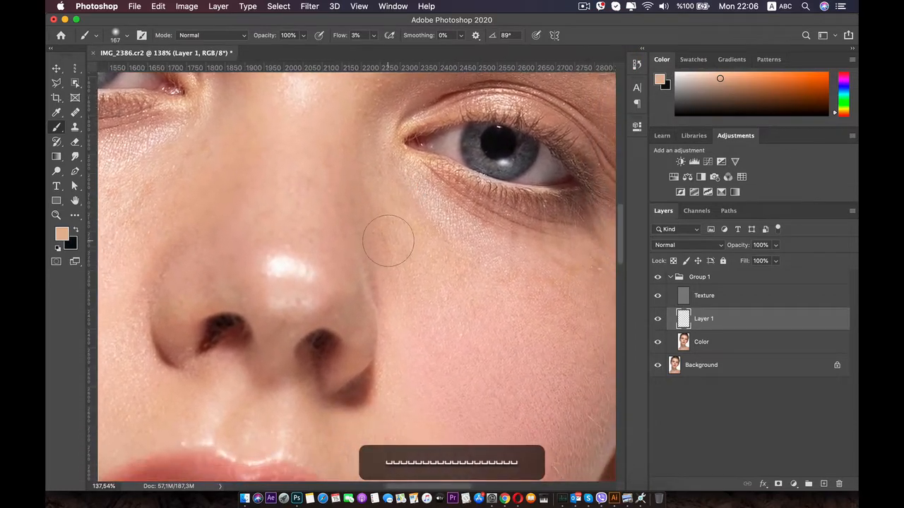
pyautogui.keyDown('alt'); pyautogui.click(365, 222); pyautogui.keyUp('alt')
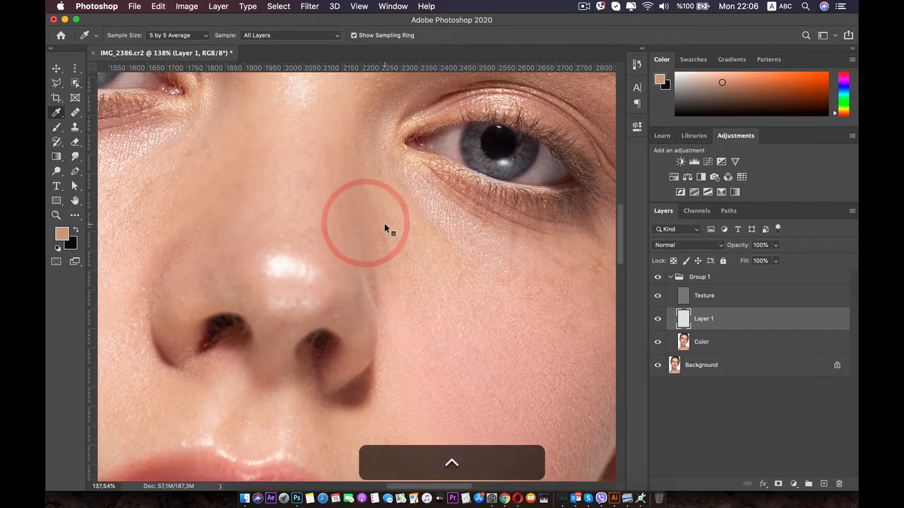
pyautogui.keyDown('ctrl'); pyautogui.keyDown('alt'); pyautogui.click(386, 228); pyautogui.keyUp('alt'); pyautogui.keyUp('ctrl')
pyautogui.click(388, 228)
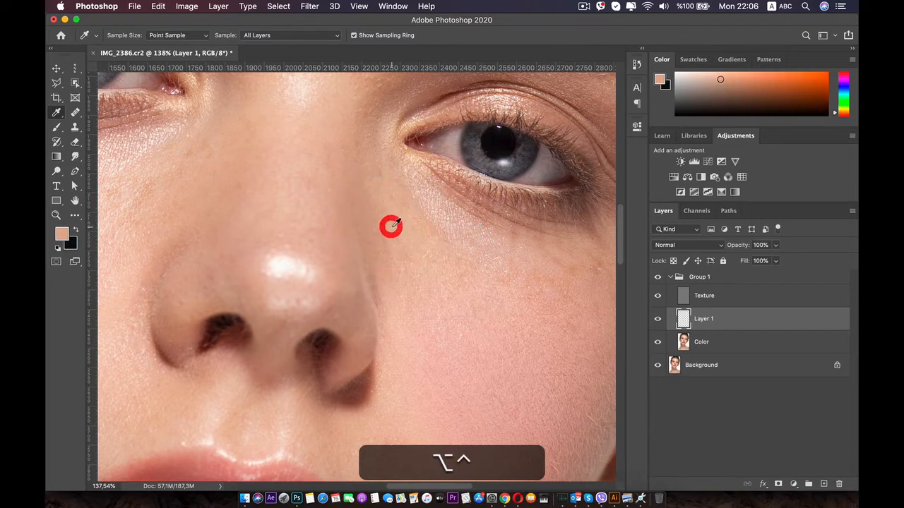
# - Brush the sampled tone over the shadow between nose and cheek, resampling once at the side of the nose
pyautogui.click(57, 127)
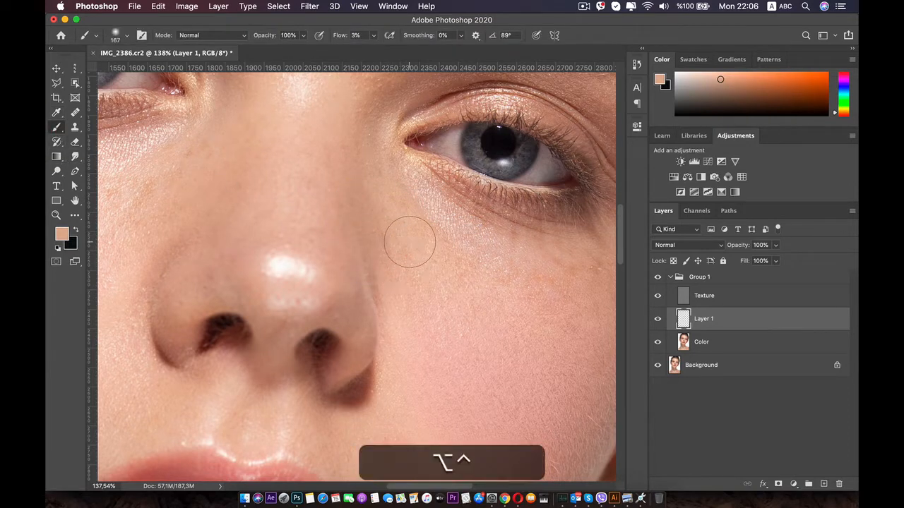
pyautogui.moveTo(410, 242); pyautogui.dragTo(374, 236)
pyautogui.press('i')
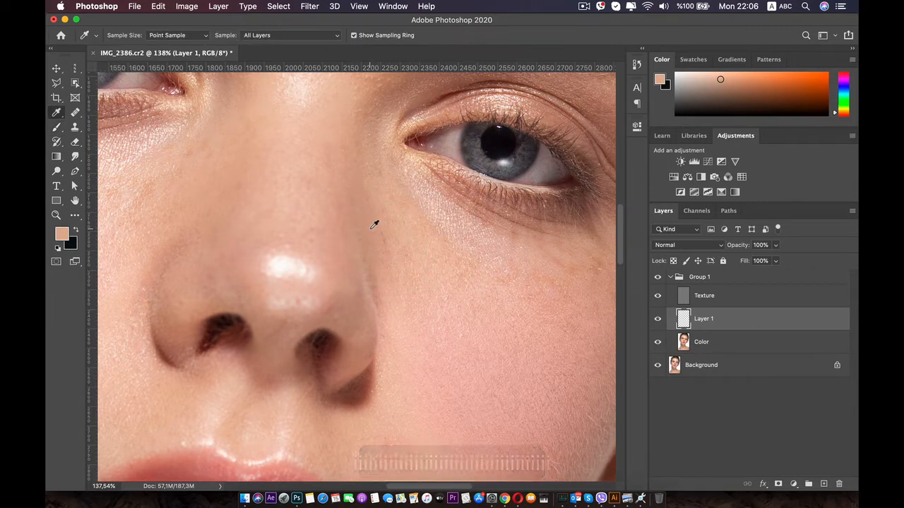
pyautogui.click(374, 225)
pyautogui.press('b')
pyautogui.moveTo(371, 268)
pyautogui.mouseDown()
pyautogui.moveTo(365, 209)
pyautogui.moveTo(384, 289)
pyautogui.moveTo(386, 219)
pyautogui.mouseUp()
# - Sample the tone in the crease above the right nostril wing and brush it along that edge at brush size 103
pyautogui.moveTo(391, 309)
pyautogui.mouseDown()
pyautogui.moveTo(391, 278)
pyautogui.moveTo(334, 205)
pyautogui.mouseUp()
pyautogui.press('space')
pyautogui.scroll(3, 379, 298)
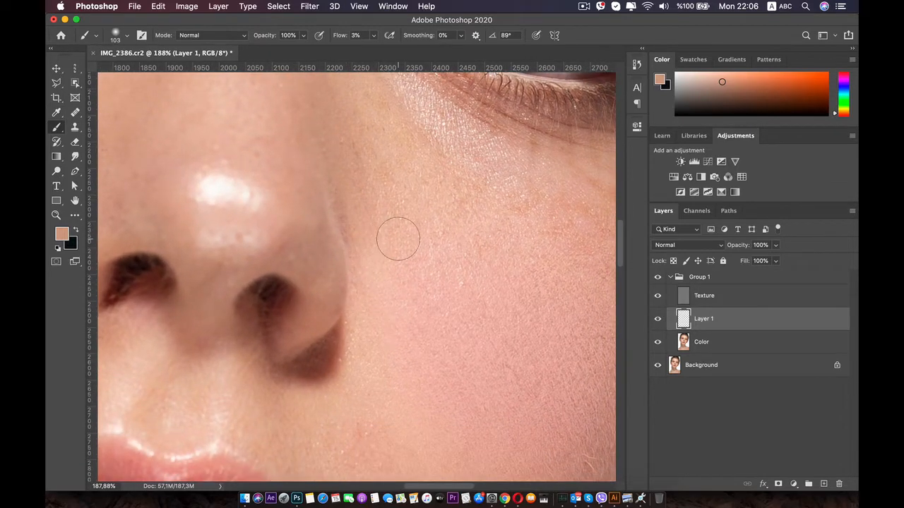
pyautogui.press('i')
pyautogui.click(343, 209)
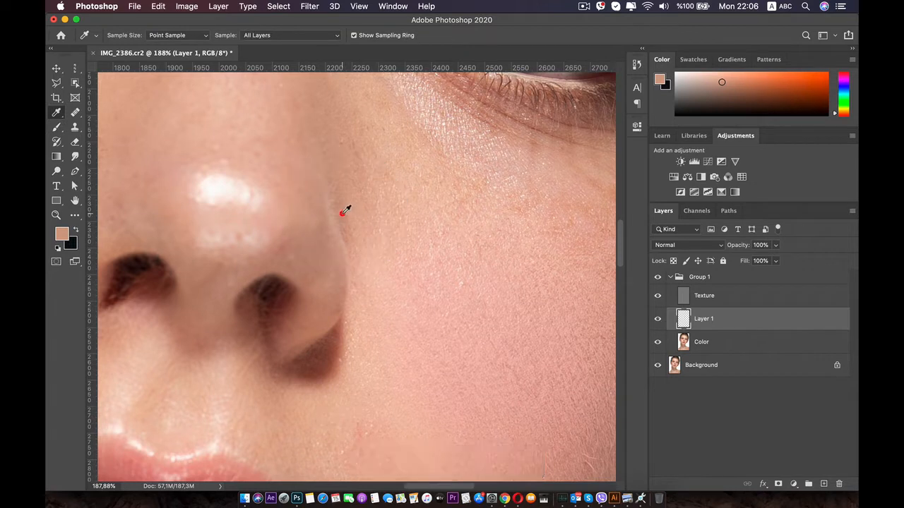
pyautogui.press('b')
pyautogui.moveTo(333, 189); pyautogui.dragTo(343, 254)
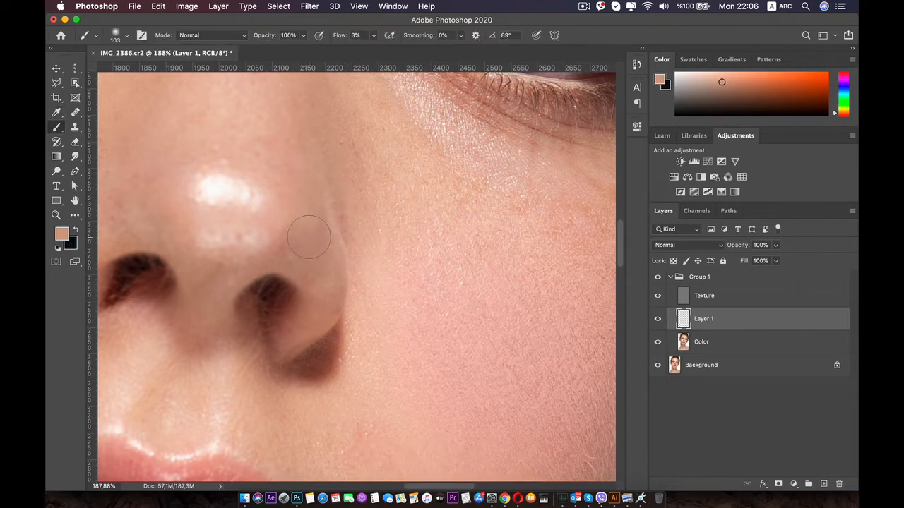
# - Resample tones around the nose-tip highlight and blend them over both sides of the tip above the nostrils
pyautogui.press('i')
pyautogui.click(298, 151)
pyautogui.press('b')
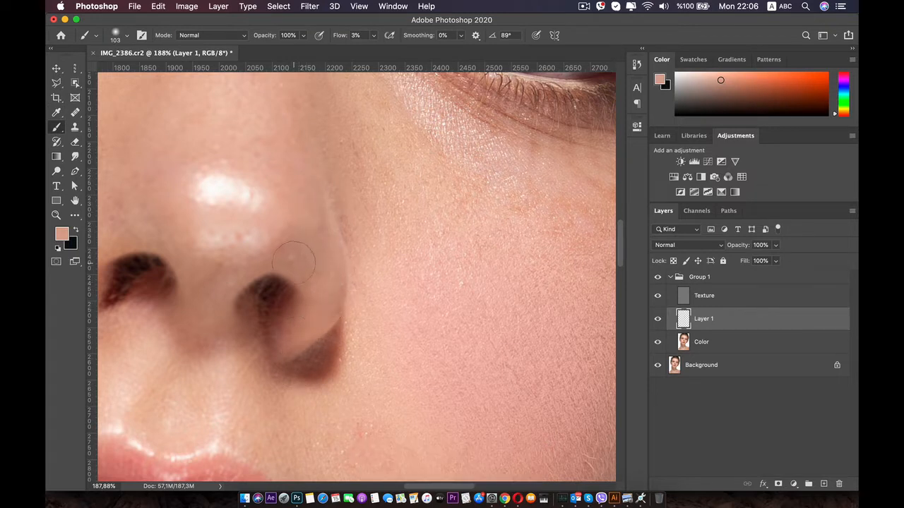
pyautogui.hscroll(-5, 293, 263)
pyautogui.scroll(2, 293, 263)
pyautogui.press('i')
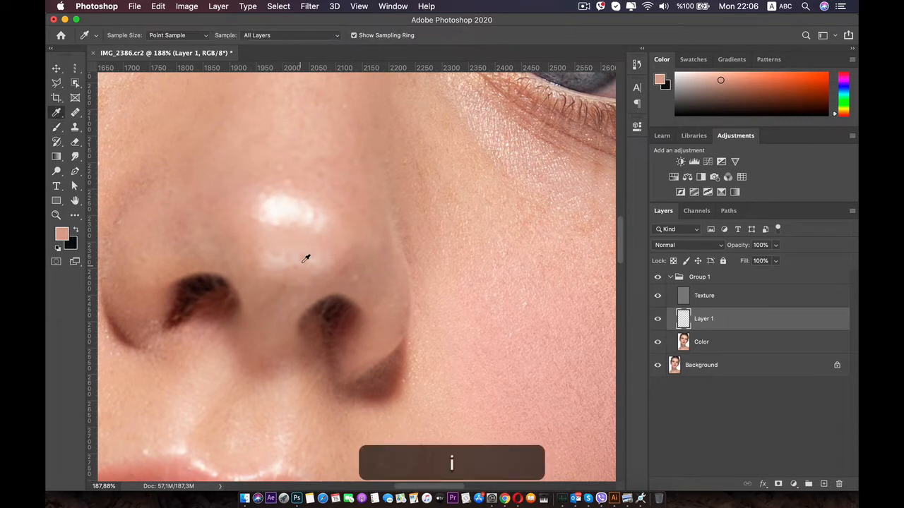
pyautogui.click(266, 238)
pyautogui.press('b')
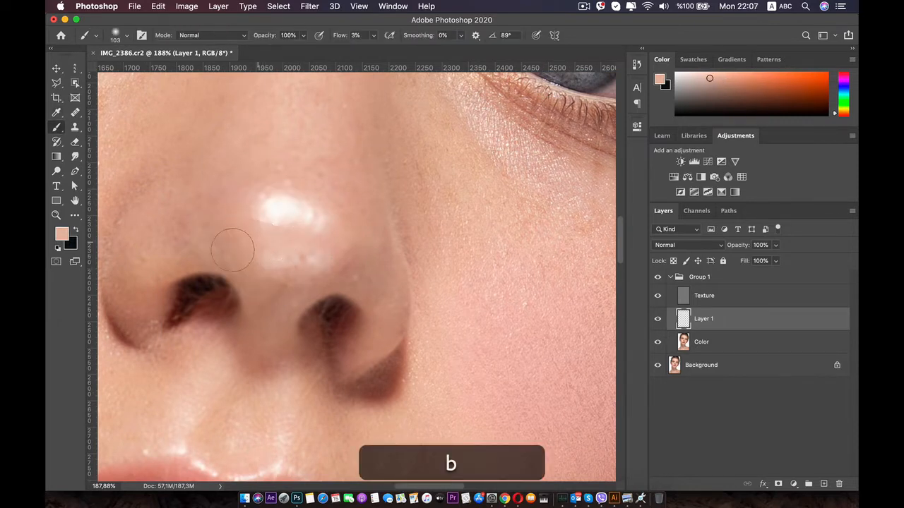
# - Resample the darker tones at the base of the nose and blend the shadows beneath both nostrils
pyautogui.hscroll(-5, 274, 331)
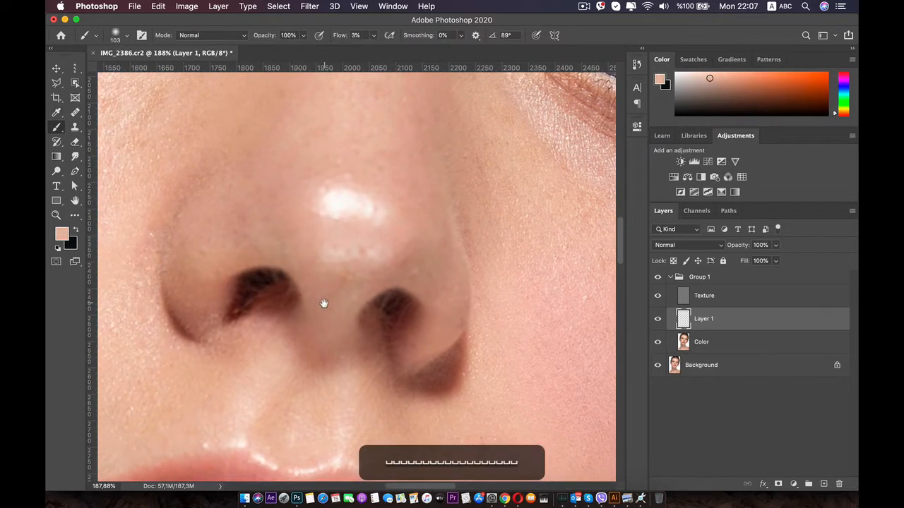
pyautogui.press('i')
pyautogui.click(313, 345)
pyautogui.press('b')
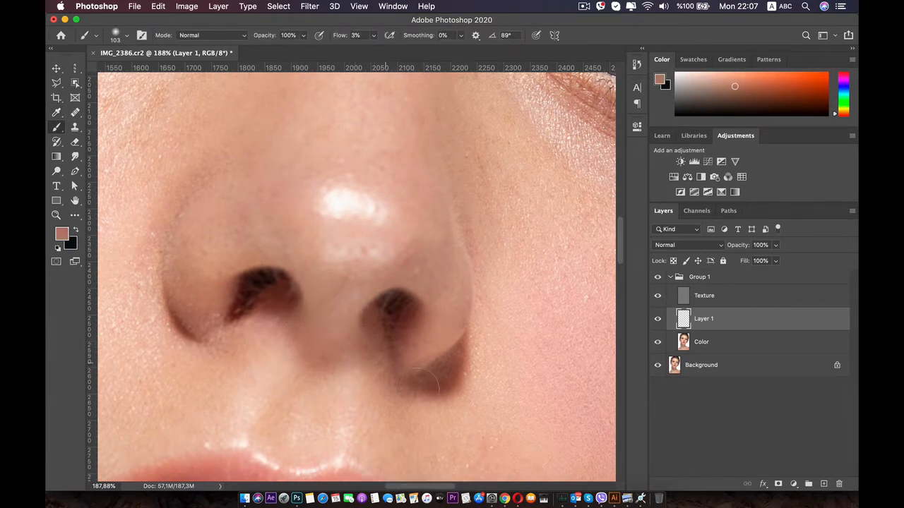
pyautogui.hscroll(-5, 424, 374)
pyautogui.scroll(2, 423, 374)
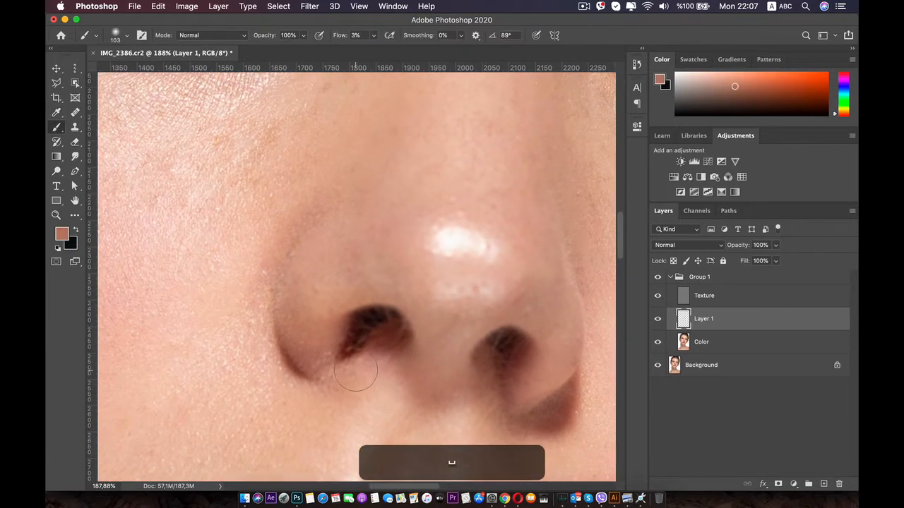
pyautogui.press('i')
pyautogui.click(389, 360)
pyautogui.press('b')
# - Resample tones on the left nostril wing and blend them around its crease, outer edge and surface
pyautogui.press('space')
pyautogui.moveTo(343, 208); pyautogui.dragTo(361, 235)
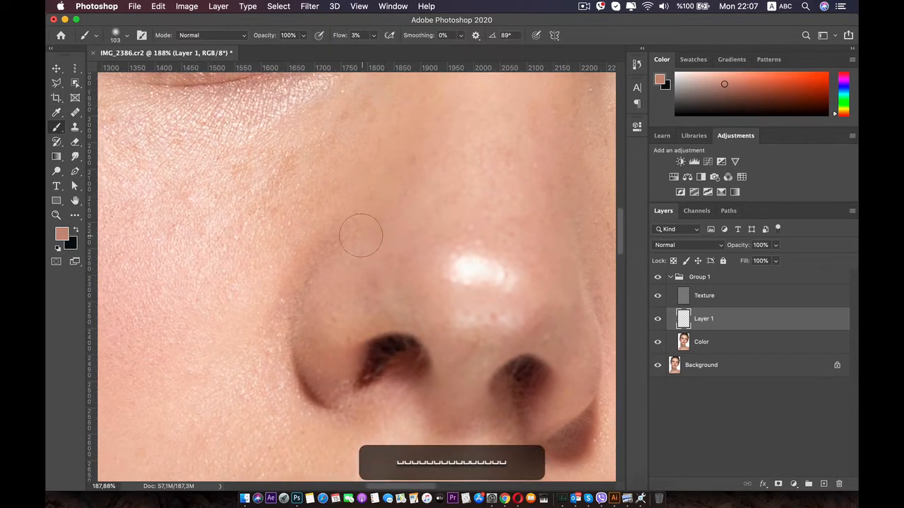
pyautogui.press('i')
pyautogui.click(334, 241)
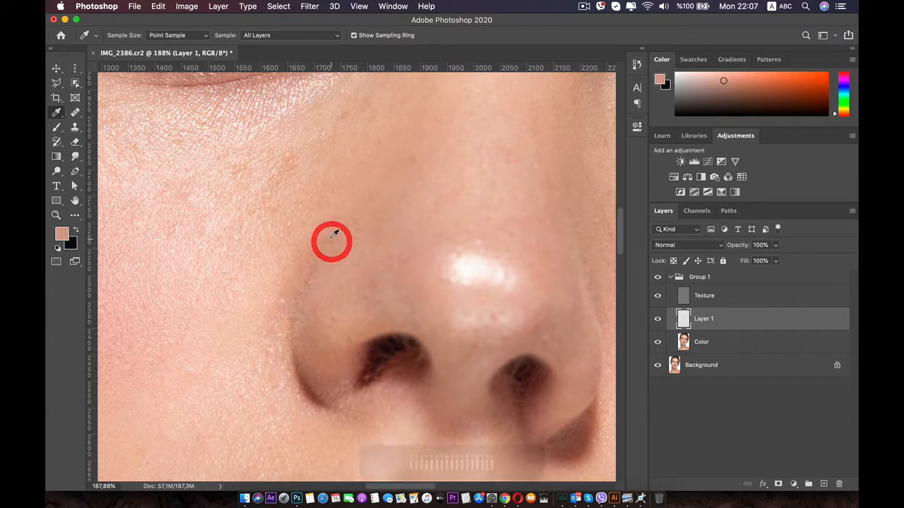
pyautogui.press('b')
pyautogui.moveTo(288, 346); pyautogui.dragTo(305, 378)
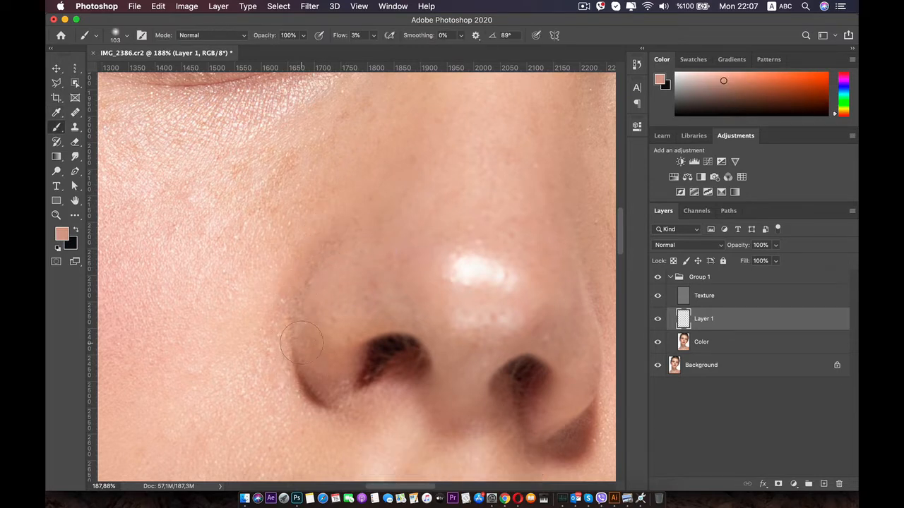
pyautogui.press('i')
pyautogui.click(339, 298)
pyautogui.press('b')
pyautogui.press('b')
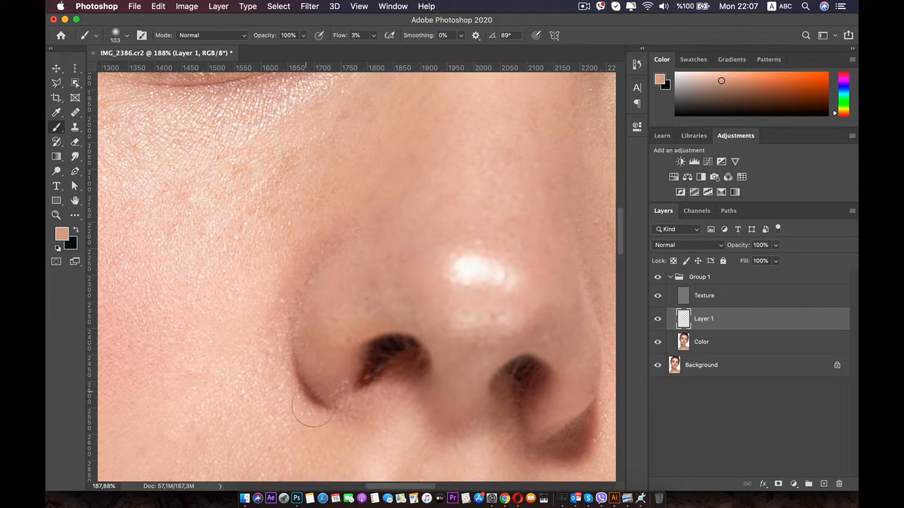
# - Resample skin tones between the left inner eye corner and the nose, and brush them lightly over that area
pyautogui.scroll(5, 392, 203)
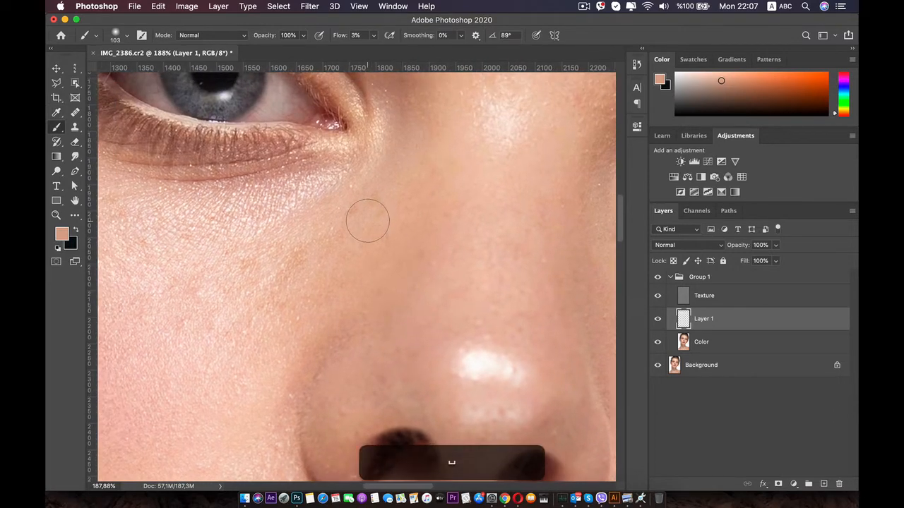
pyautogui.press('i')
pyautogui.click(393, 219)
pyautogui.press('b')
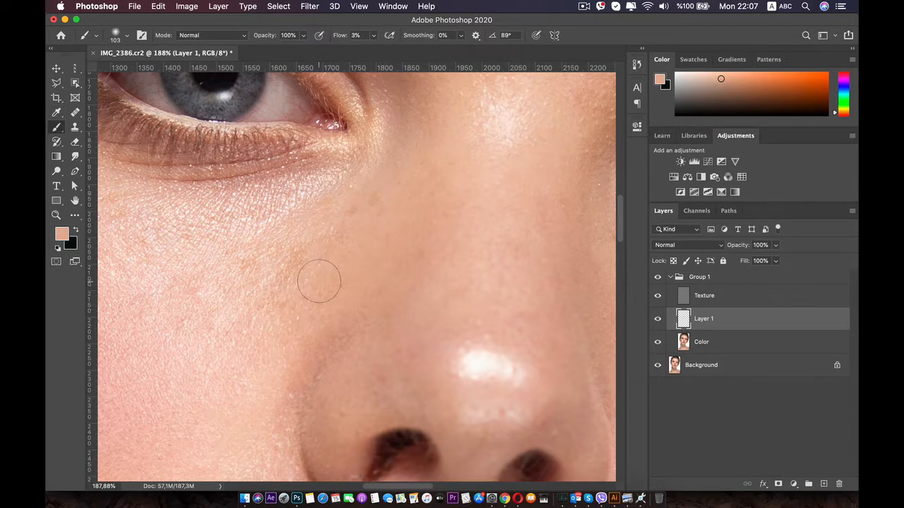
pyautogui.moveTo(278, 286); pyautogui.dragTo(349, 340)
pyautogui.press('i')
pyautogui.click(400, 278)
pyautogui.press('b')
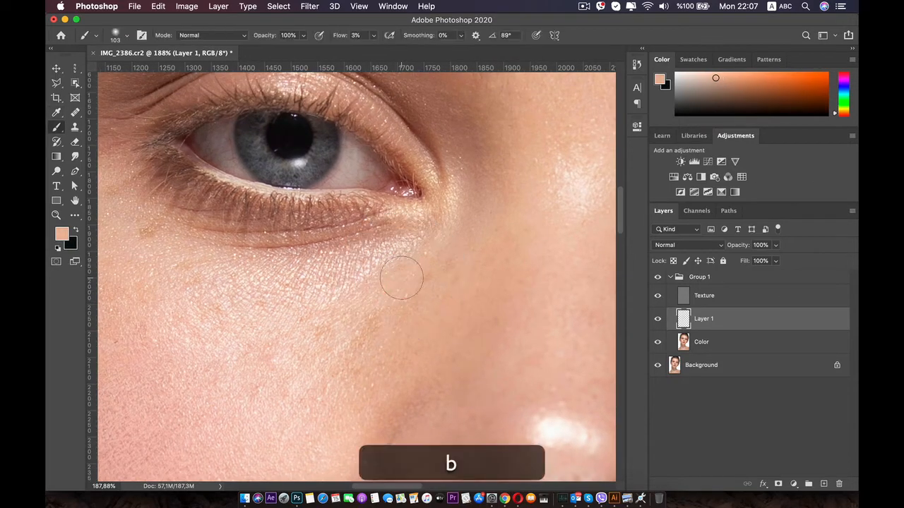
# - Sample the light pink tone on the left upper cheek and brush it over the skin below the eye
pyautogui.press('space')
pyautogui.moveTo(315, 314); pyautogui.dragTo(470, 286)
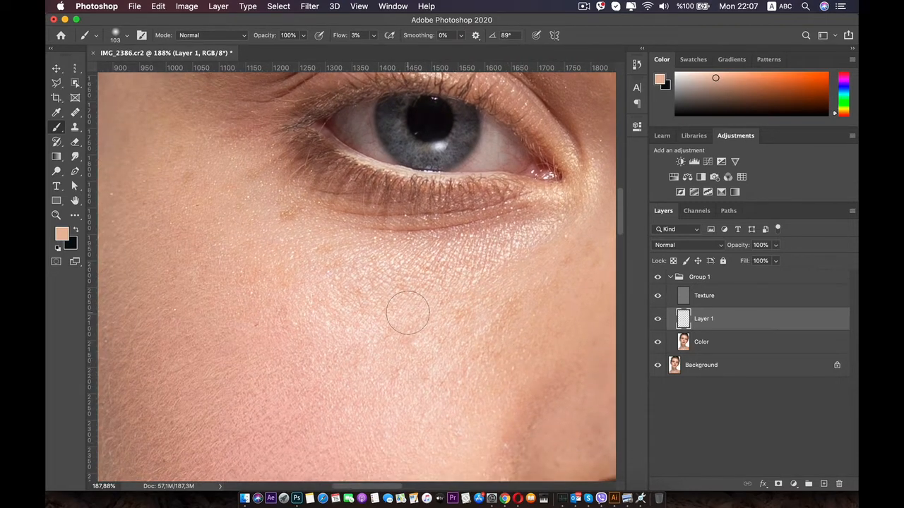
pyautogui.press('i')
pyautogui.click(345, 376)
pyautogui.press('b')
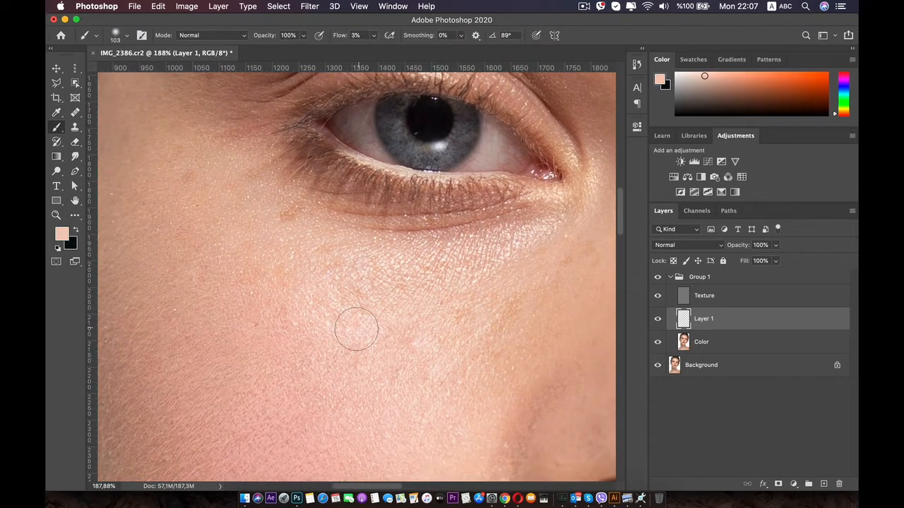
# - Sample the mid-cheek tone beside the nose and blend it across the inner part of the left cheek
pyautogui.press('space')
pyautogui.moveTo(297, 345); pyautogui.dragTo(291, 246)
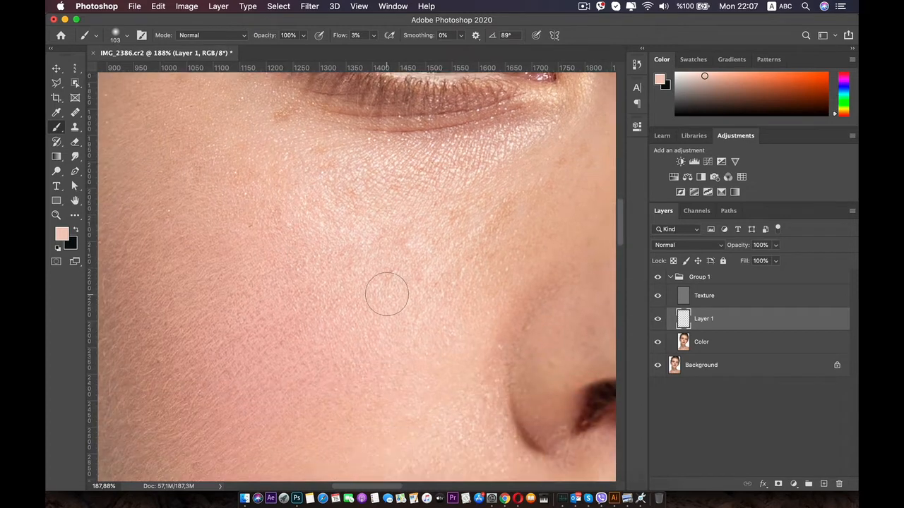
pyautogui.press('i')
pyautogui.click(387, 331)
pyautogui.press('b')
# - Sample the skin tone below the outer half of the left eye and brush it over the outer cheek
pyautogui.press('space')
pyautogui.moveTo(333, 211); pyautogui.dragTo(391, 303)
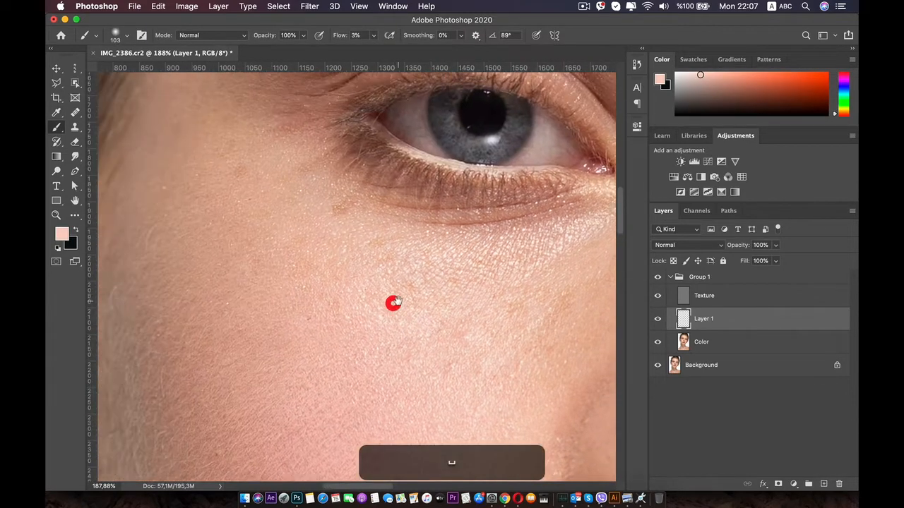
pyautogui.press('i')
pyautogui.click(355, 276)
pyautogui.press('b')
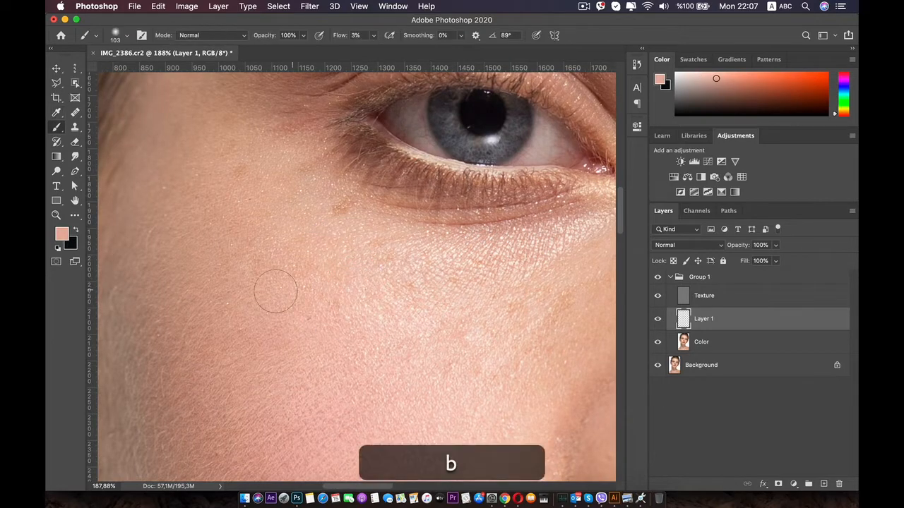
# - Sample the bright skin below the left inner eye corner and brush it along the under-eye area
pyautogui.press('space')
pyautogui.moveTo(272, 278); pyautogui.dragTo(179, 333)
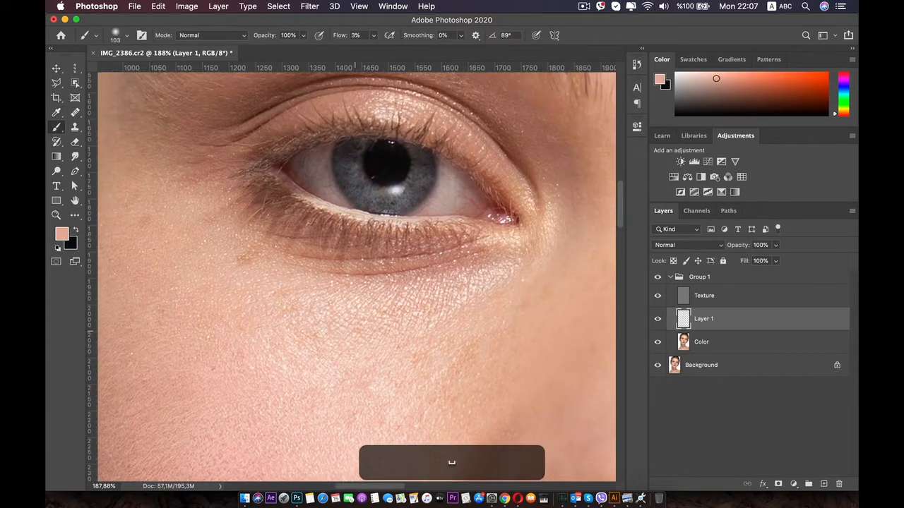
pyautogui.press('i')
pyautogui.click(449, 291)
pyautogui.press('b')
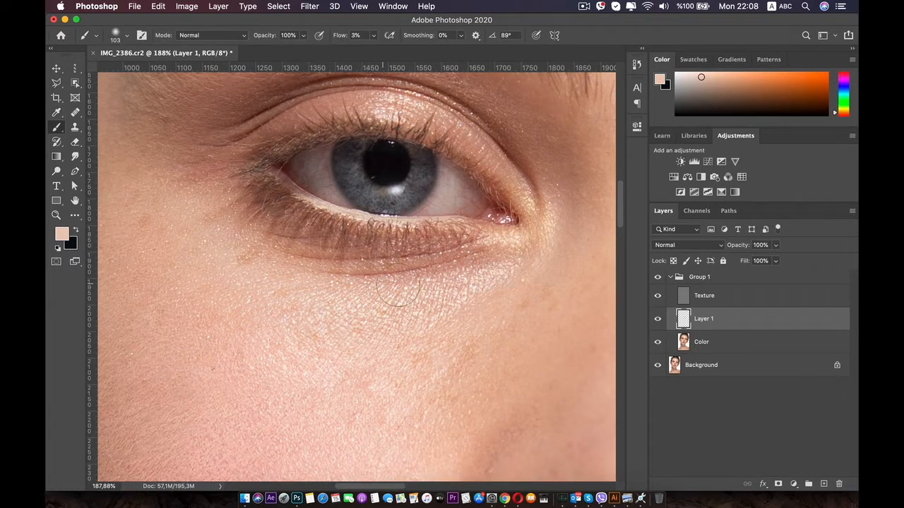
# - Sample the skin tone on the outer left cheek and brush it over the skin between the eye and the hairline
pyautogui.press('space')
pyautogui.moveTo(215, 264); pyautogui.dragTo(272, 292)
pyautogui.press('i')
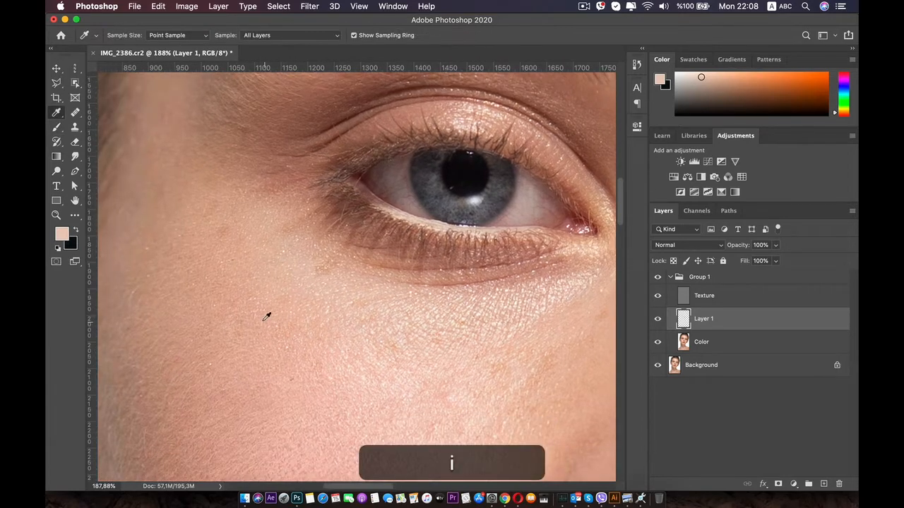
pyautogui.click(267, 318)
pyautogui.press('b')
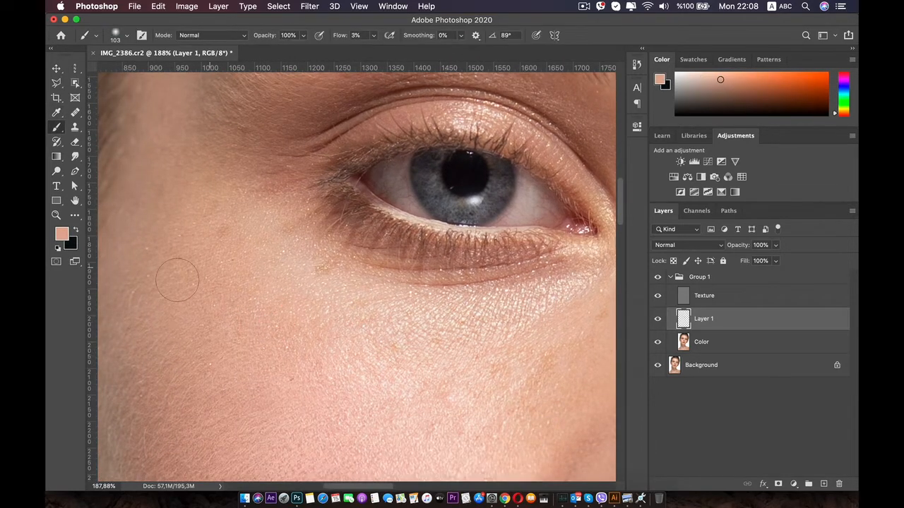
# - Sample the darker skin just below the left lower lashes and brush it along the lower eyelid crease
pyautogui.press('i')
pyautogui.click(469, 266)
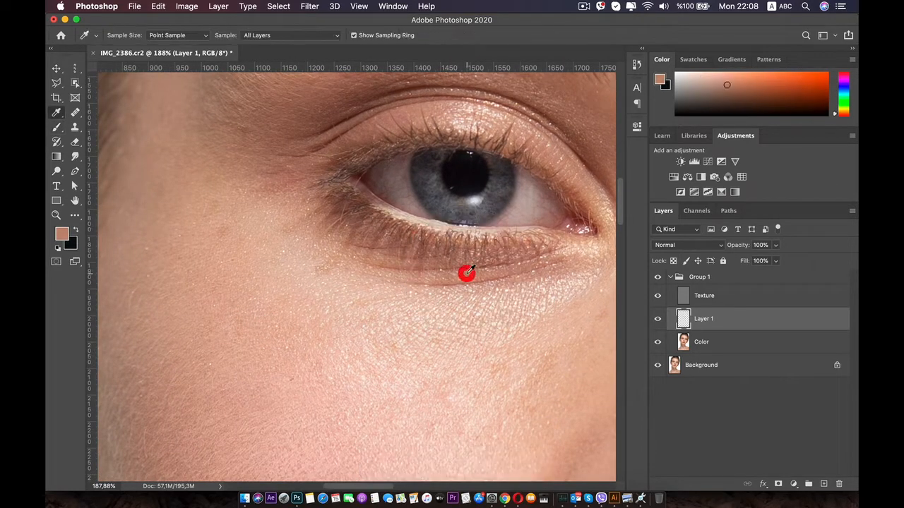
pyautogui.press('b')
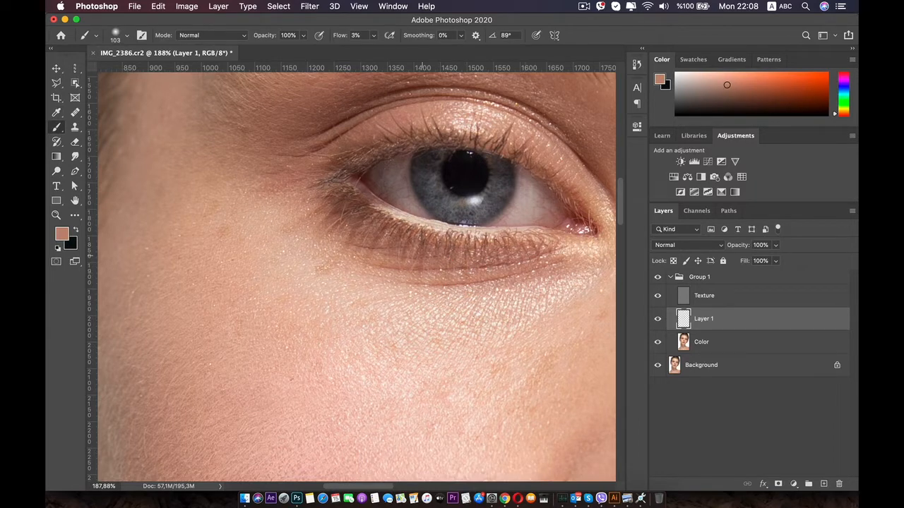
# - Sample skin tones beside the left eye's outer corner and on its upper eyelid, and blend them over those areas
pyautogui.scroll(5, 315, 202)
pyautogui.hscroll(-3, 315, 202)
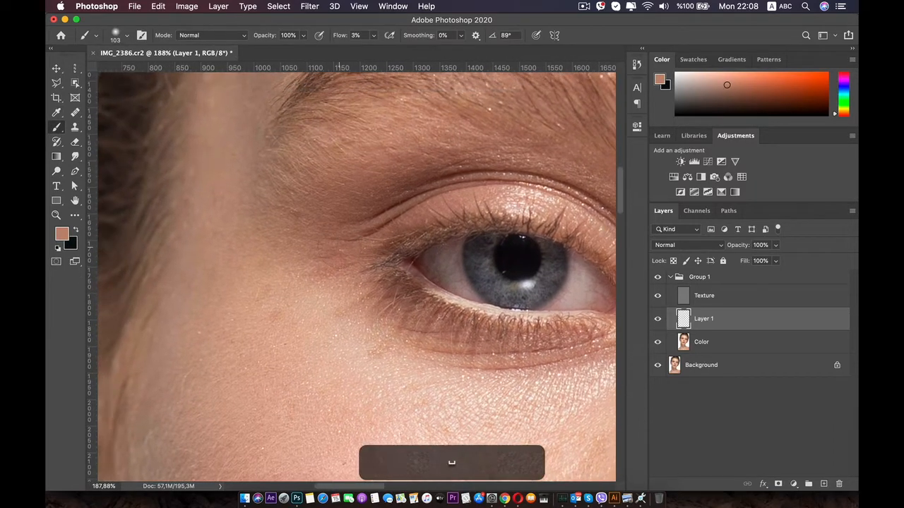
pyautogui.press('i')
pyautogui.press('b')
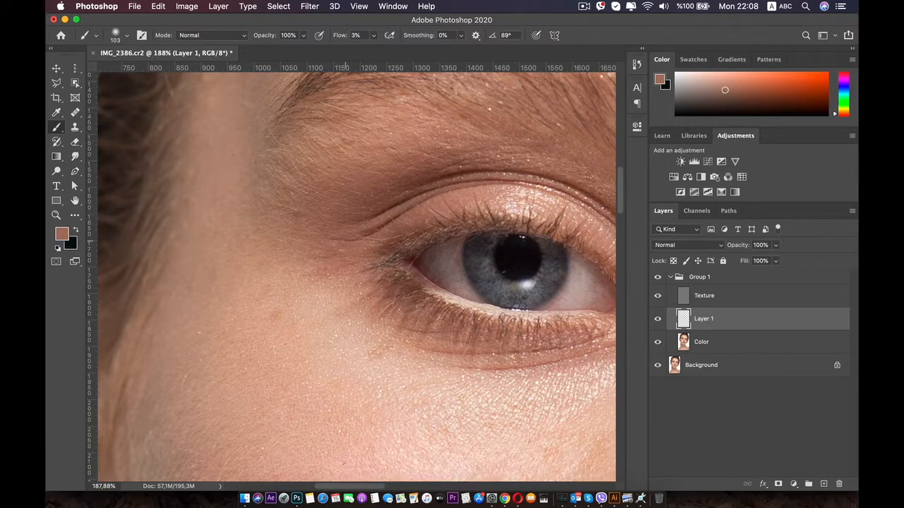
pyautogui.press('i')
pyautogui.click(435, 206)
pyautogui.press('b')
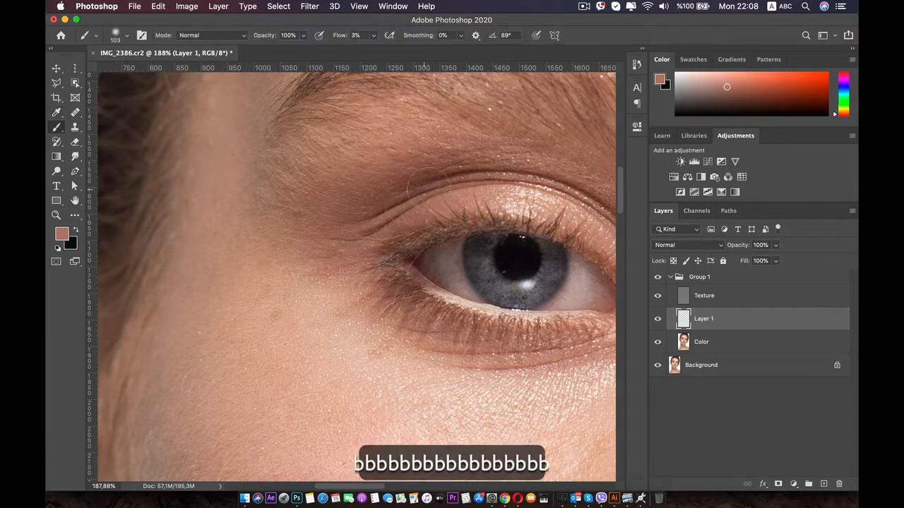
# - Sample the tones above the inner half of the left eyelid and on the inner lid, and brush them into the surrounding skin
pyautogui.press('space')
pyautogui.moveTo(419, 183); pyautogui.dragTo(304, 234)
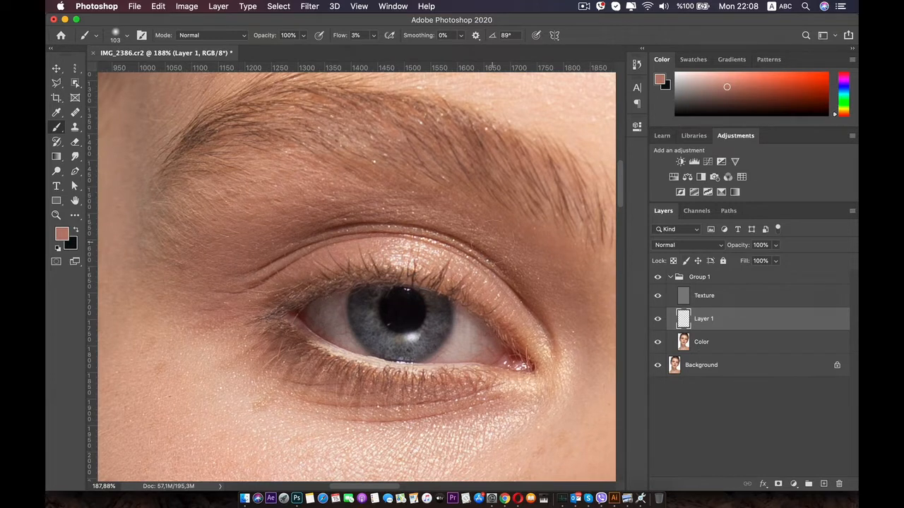
pyautogui.press('i')
pyautogui.click(535, 253)
pyautogui.press('b')
pyautogui.press('i')
pyautogui.click(524, 315)
pyautogui.press('b')
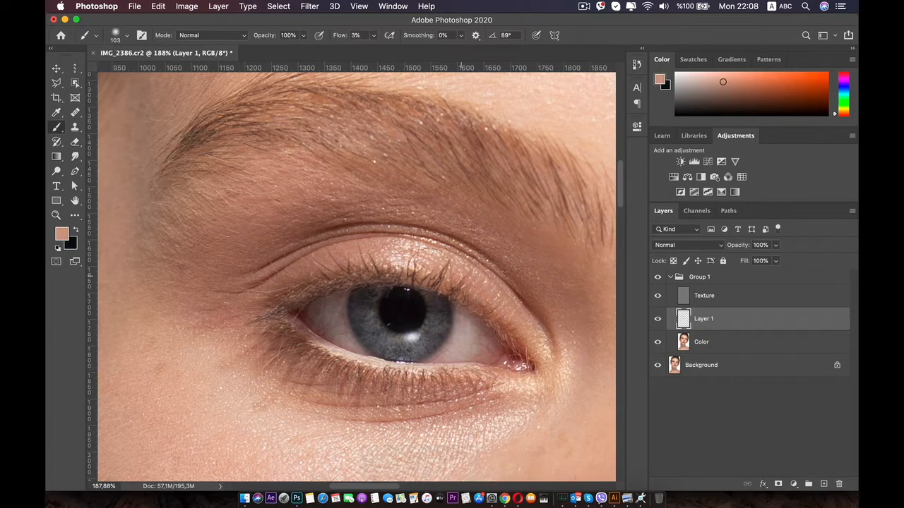
# - Sample the brown tone on the outer part of the left upper eyelid and brush it along the eyelid crease
pyautogui.press('i')
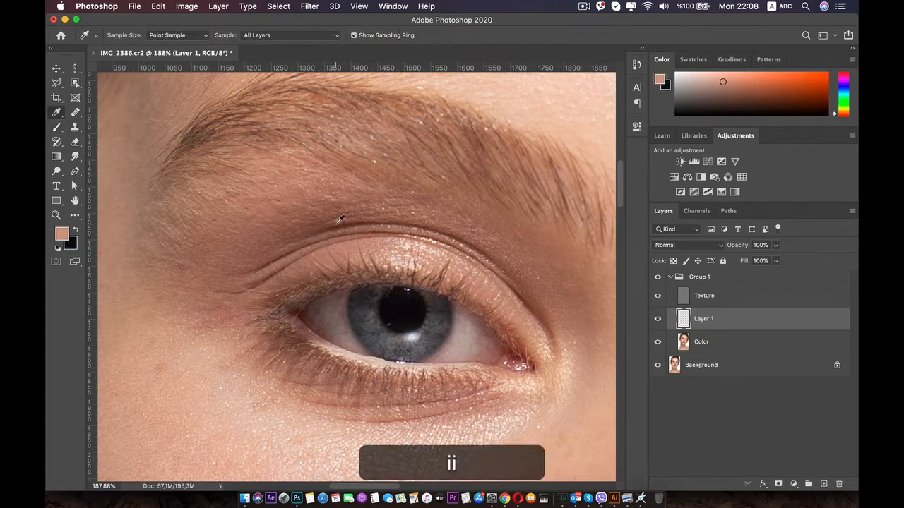
pyautogui.click(286, 272)
pyautogui.press('b')
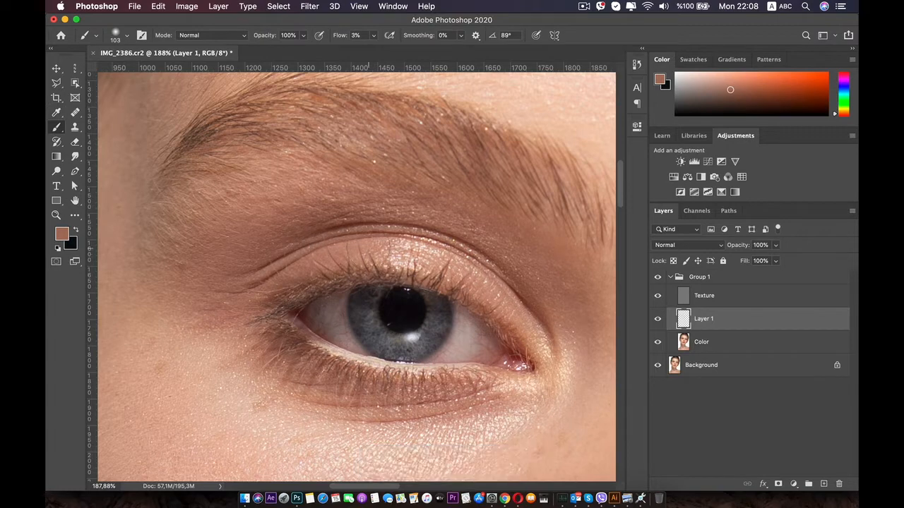
pyautogui.moveTo(265, 268); pyautogui.dragTo(284, 146)
pyautogui.scroll(-5, 506, 294)
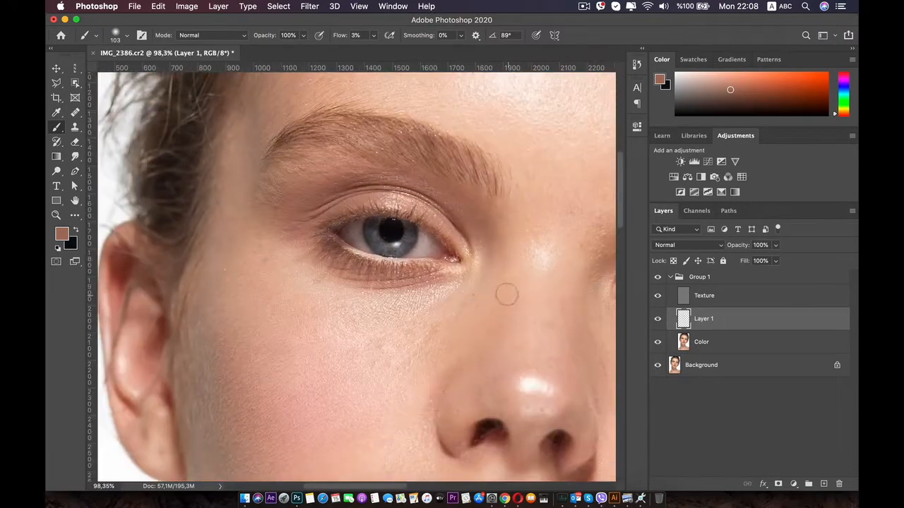
# - Sample the skin below the left eye's inner corner and dab it over the under-eye area and upper cheek
pyautogui.press('i')
pyautogui.click(452, 281)
pyautogui.press('b')
pyautogui.click(417, 313)
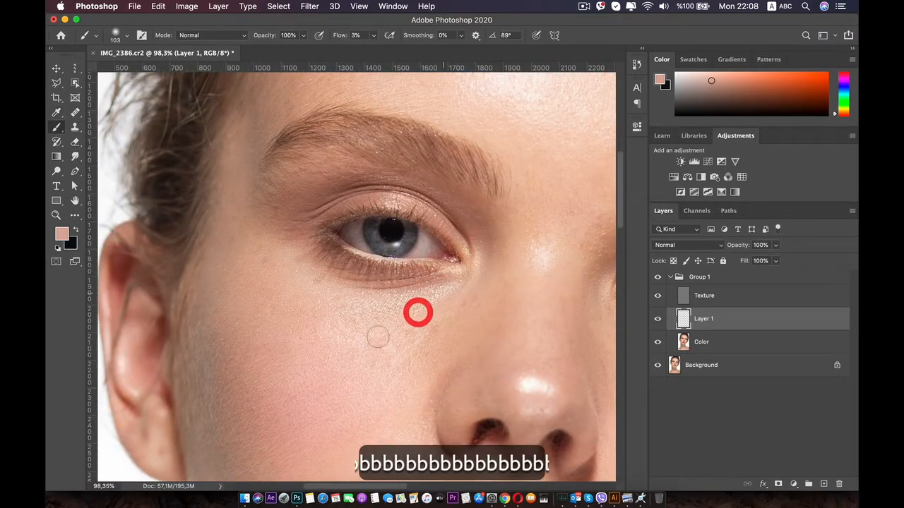
pyautogui.click(350, 350)
# - Hide and show Layer 1 repeatedly to compare the left eye and cheek with and without the painted tones
pyautogui.scroll(-5, 358, 346)
pyautogui.scroll(2, 390, 345)
pyautogui.click(657, 319)
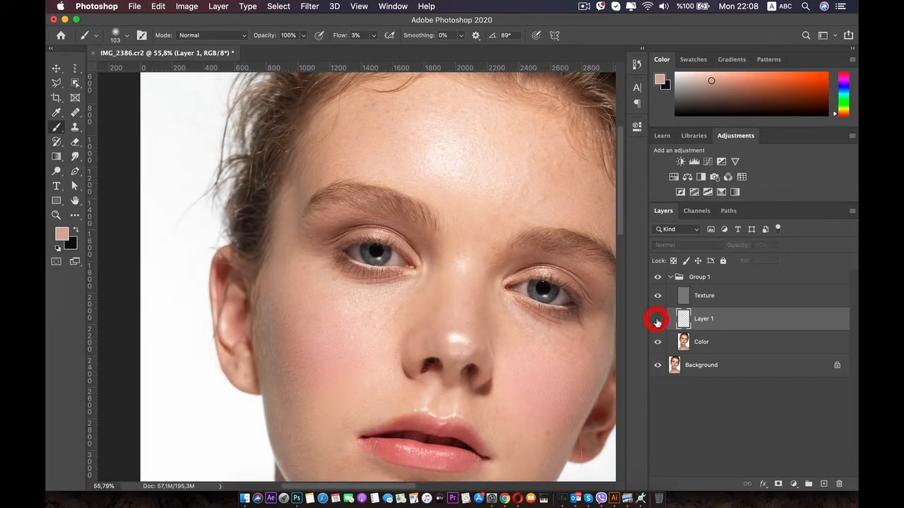
pyautogui.click(658, 319)
pyautogui.click(657, 319)
pyautogui.click(658, 319)
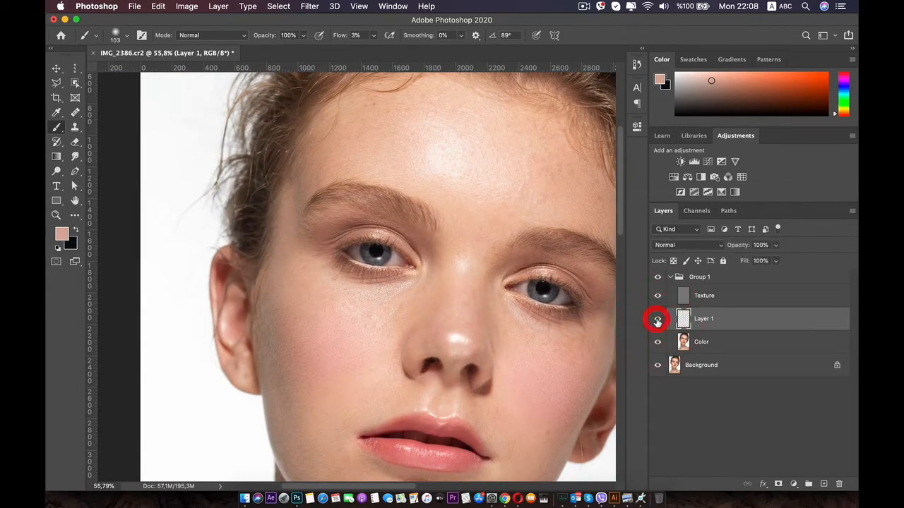
# - Sample light skin tones below the right eye and brush them over the under-eye area and upper cheek
pyautogui.scroll(6, 471, 307)
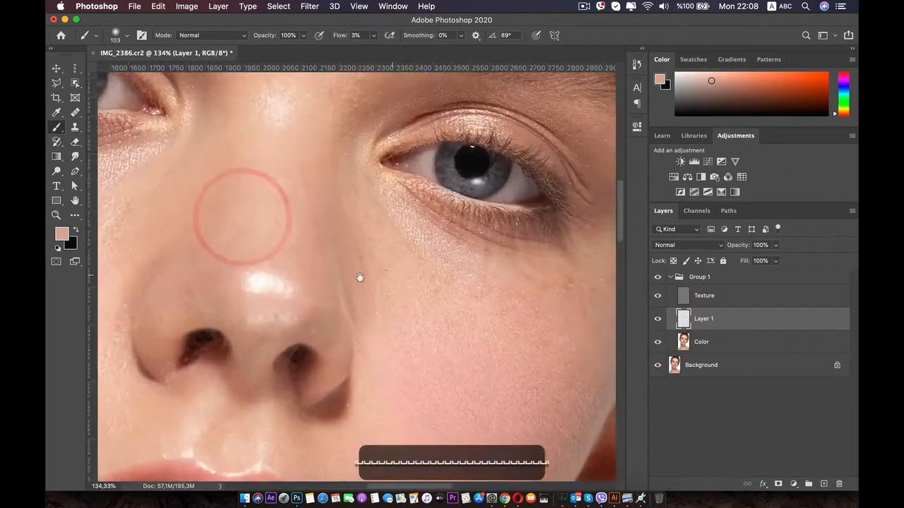
pyautogui.press('i')
pyautogui.press('b')
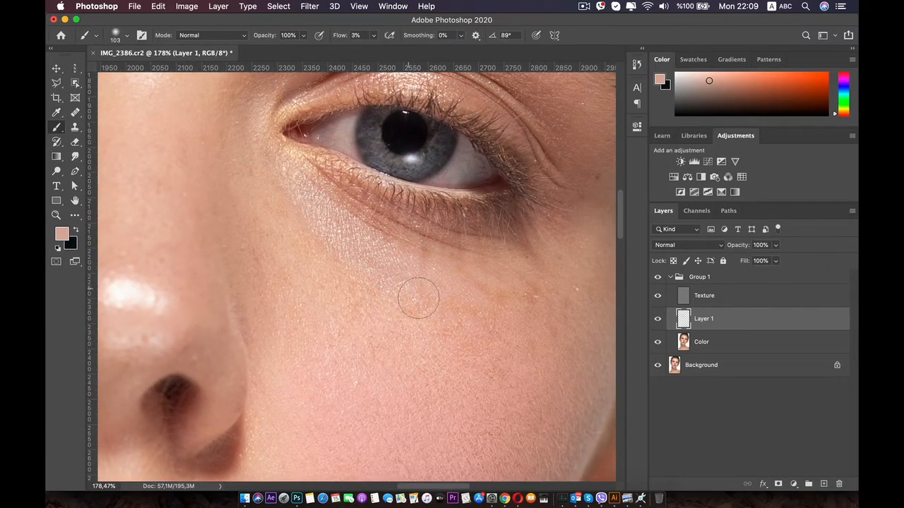
pyautogui.scroll(-3, 419, 299)
pyautogui.press('i')
pyautogui.moveTo(414, 266); pyautogui.dragTo(324, 274)
pyautogui.press('b')
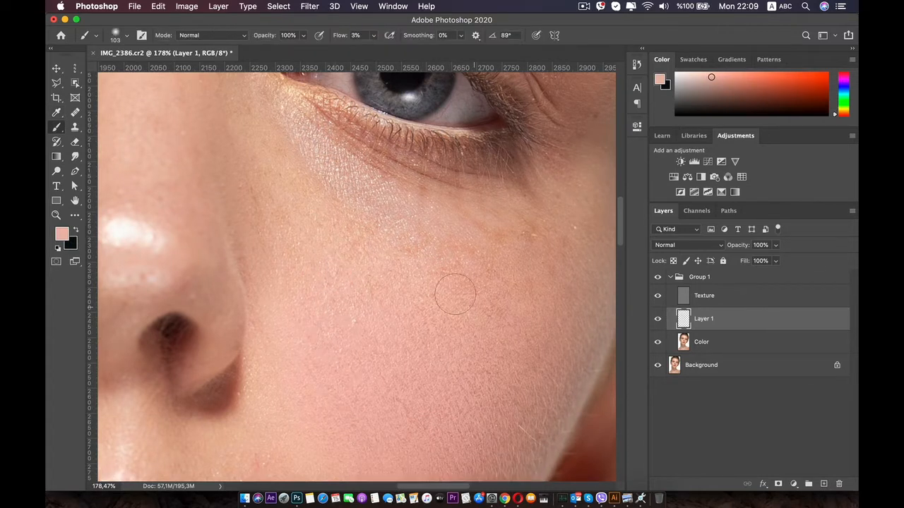
# - Sample the pink tones in the middle of the right cheek and blend them across the cheek
pyautogui.press('i')
pyautogui.click(432, 316)
pyautogui.press('b')
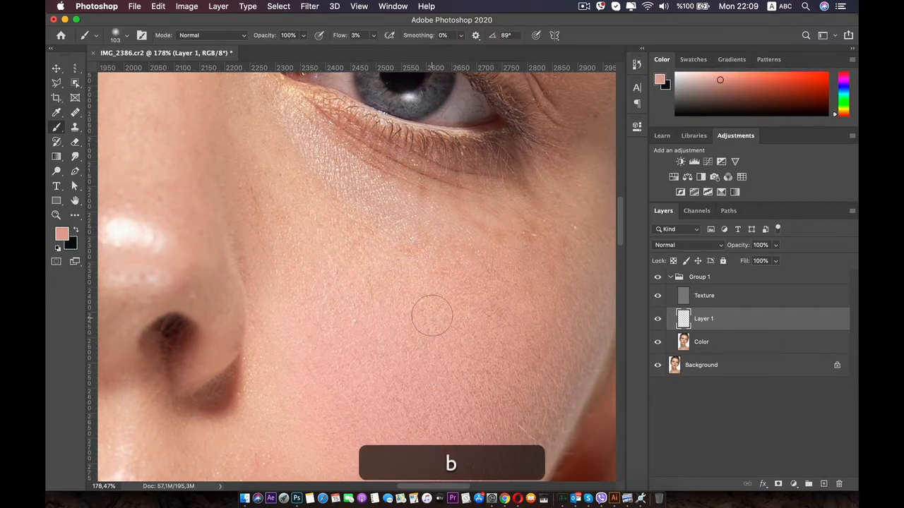
pyautogui.scroll(-6, 374, 353)
pyautogui.press('i')
pyautogui.moveTo(377, 296); pyautogui.dragTo(469, 181)
pyautogui.press('b')
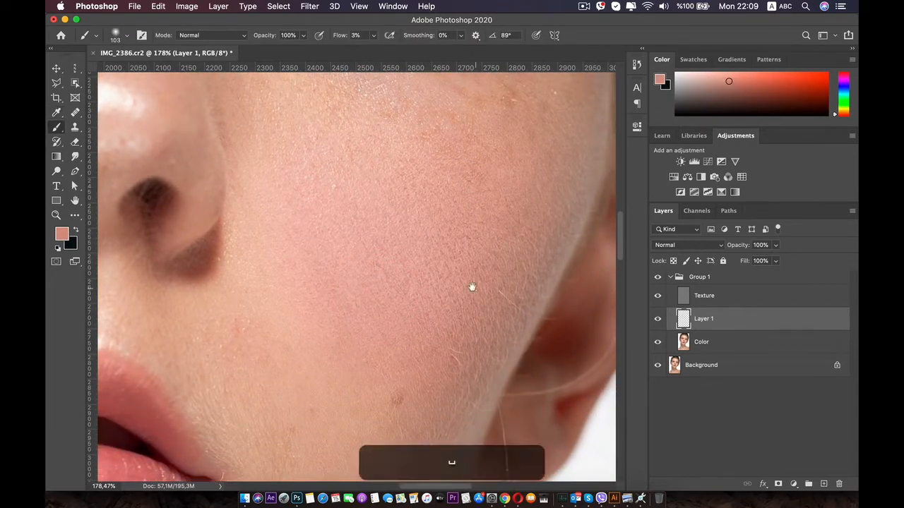
# - Sample the tan skin near the outer edge of the right cheek and brush it down along that edge
pyautogui.moveTo(471, 287); pyautogui.dragTo(387, 374)
pyautogui.press('i')
pyautogui.click(488, 178)
pyautogui.press('b')
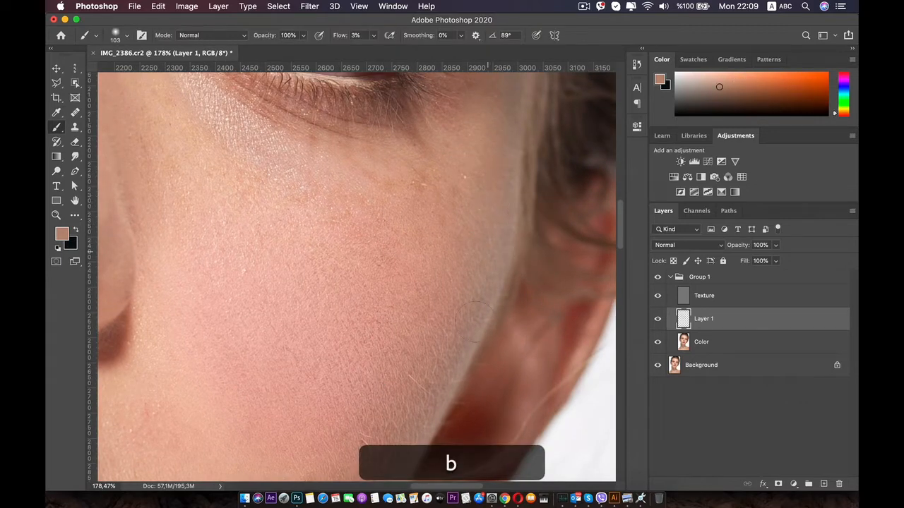
# - Sample the lower right cheek tone beside the mouth and brush it over the nearby skin
pyautogui.scroll(-5, 419, 322)
pyautogui.scroll(3, 412, 289)
pyautogui.moveTo(411, 289); pyautogui.dragTo(416, 259)
pyautogui.press('i')
pyautogui.click(368, 332)
pyautogui.press('b')
pyautogui.moveTo(347, 361)
pyautogui.mouseDown()
pyautogui.moveTo(372, 348)
pyautogui.moveTo(343, 347)
pyautogui.mouseUp()
pyautogui.moveTo(331, 306)
pyautogui.mouseDown()
pyautogui.moveTo(519, 334)
pyautogui.moveTo(487, 295)
pyautogui.moveTo(469, 315)
pyautogui.mouseUp()
# - Sample the skin below the right nostril and brush it over the area between the nose fold and the mouth corner
pyautogui.press('i')
pyautogui.click(447, 278)
pyautogui.press('b')
pyautogui.moveTo(468, 323)
pyautogui.mouseDown()
pyautogui.moveTo(476, 353)
pyautogui.moveTo(449, 296)
pyautogui.moveTo(476, 351)
pyautogui.mouseUp()
pyautogui.moveTo(465, 343); pyautogui.dragTo(493, 326)
pyautogui.moveTo(508, 322); pyautogui.dragTo(509, 335)
pyautogui.moveTo(501, 365); pyautogui.dragTo(494, 372)
pyautogui.moveTo(487, 360); pyautogui.dragTo(494, 385)
pyautogui.moveTo(505, 416); pyautogui.dragTo(498, 410)
pyautogui.moveTo(483, 223); pyautogui.dragTo(486, 248)
pyautogui.moveTo(472, 274); pyautogui.dragTo(482, 258)
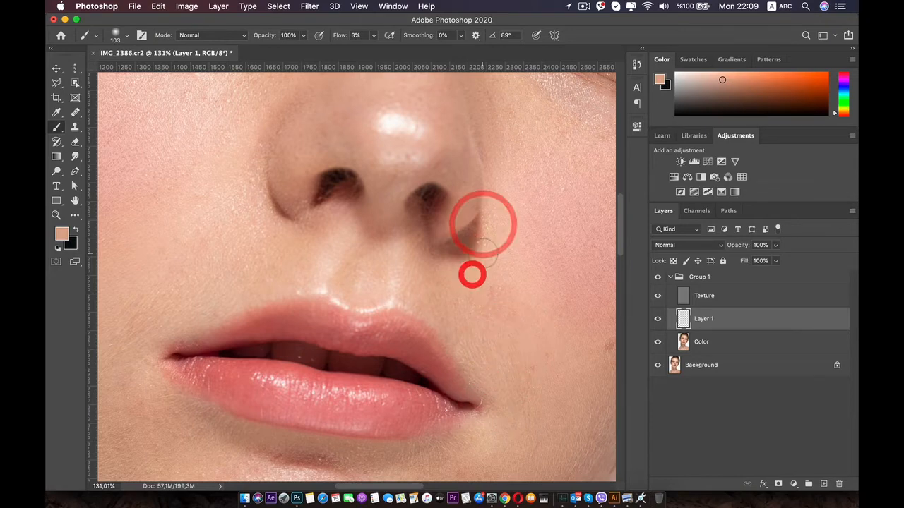
# - Sample the reddish-brown shadow beside the right nostril and dab it over that shadow
pyautogui.press('i')
pyautogui.click(472, 244)
pyautogui.press('b')
pyautogui.click(466, 245)
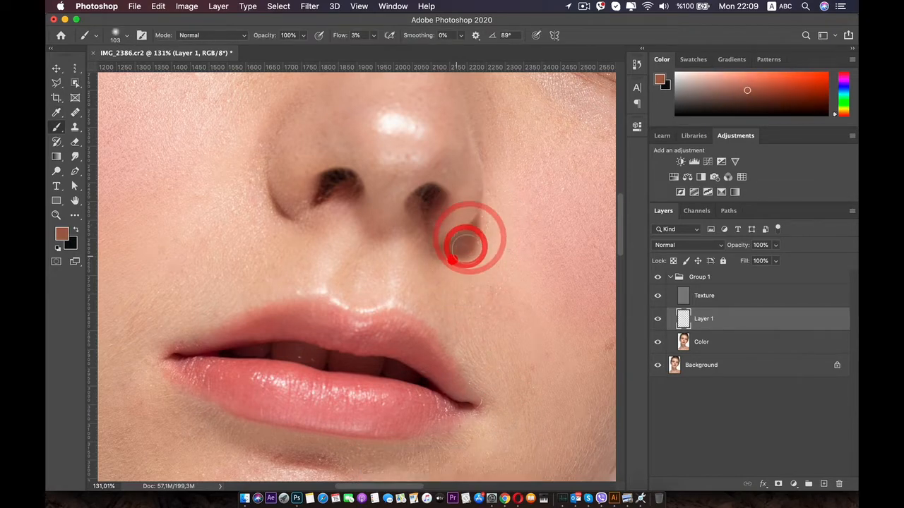
# - Sample the skin between the nose and upper lip and paint it over the skin around the right mouth corner
pyautogui.press('i')
pyautogui.click(416, 264)
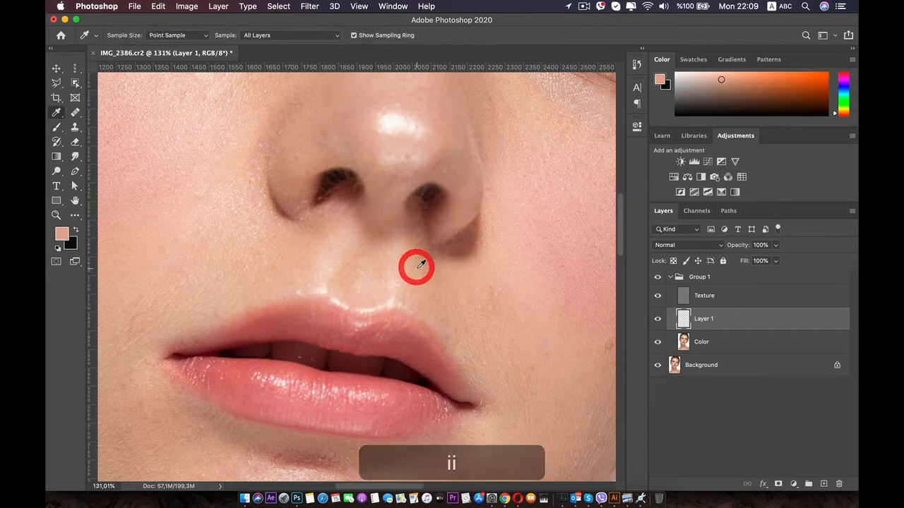
pyautogui.press('b')
pyautogui.click(448, 318)
pyautogui.click(446, 327)
pyautogui.click(462, 361)
pyautogui.moveTo(480, 358)
pyautogui.mouseDown()
pyautogui.moveTo(444, 283)
pyautogui.moveTo(447, 270)
pyautogui.mouseUp()
pyautogui.click(486, 347)
pyautogui.click(511, 382)
pyautogui.moveTo(492, 388); pyautogui.dragTo(460, 341)
pyautogui.click(455, 335)
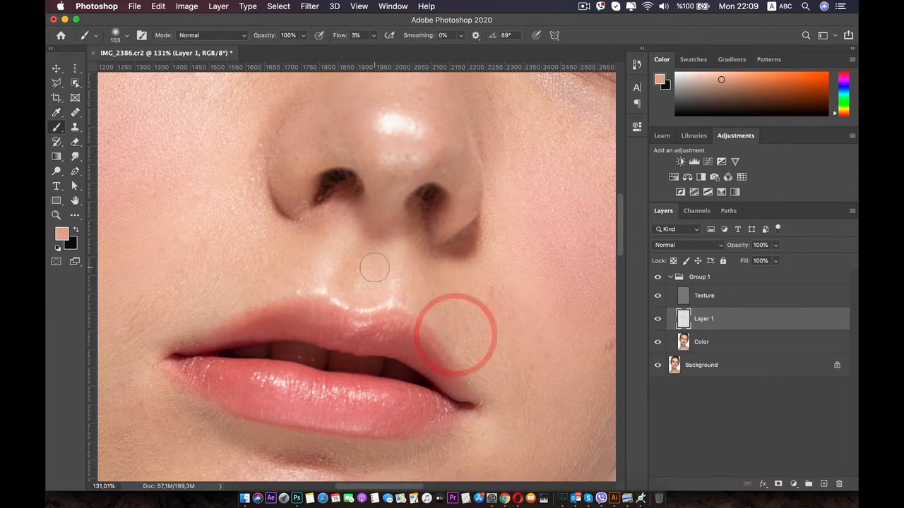
# - Sample the light tones on both ridges of the philtrum and brush each one along its ridge
pyautogui.scroll(5, 375, 266)
pyautogui.press('i')
pyautogui.click(419, 243)
pyautogui.press('b')
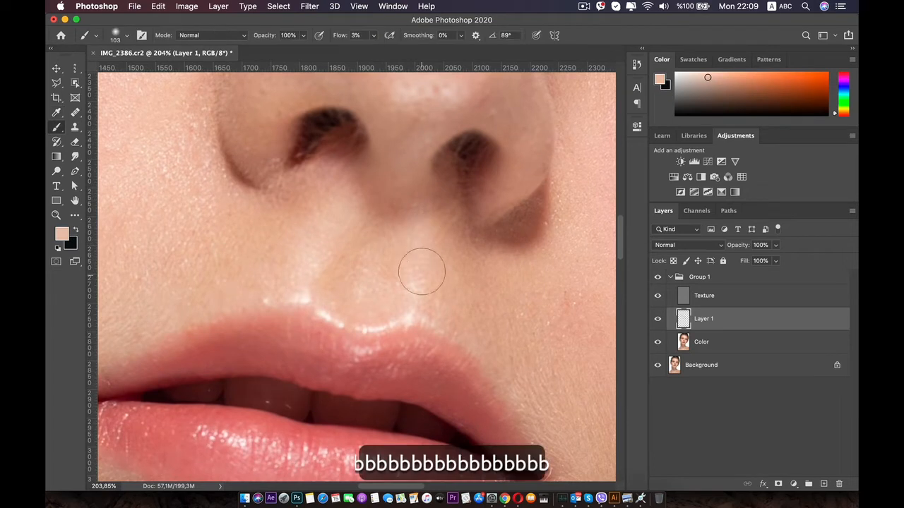
pyautogui.press('i')
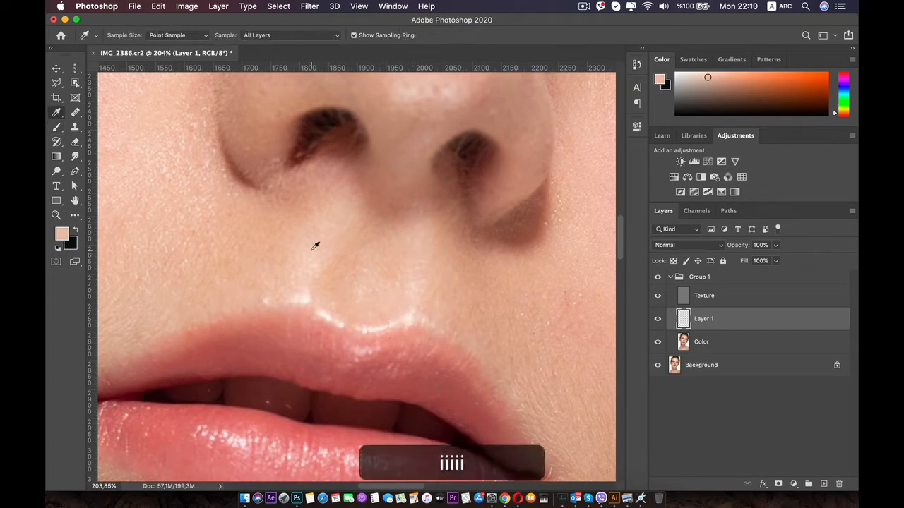
pyautogui.click(327, 216)
pyautogui.press('b')
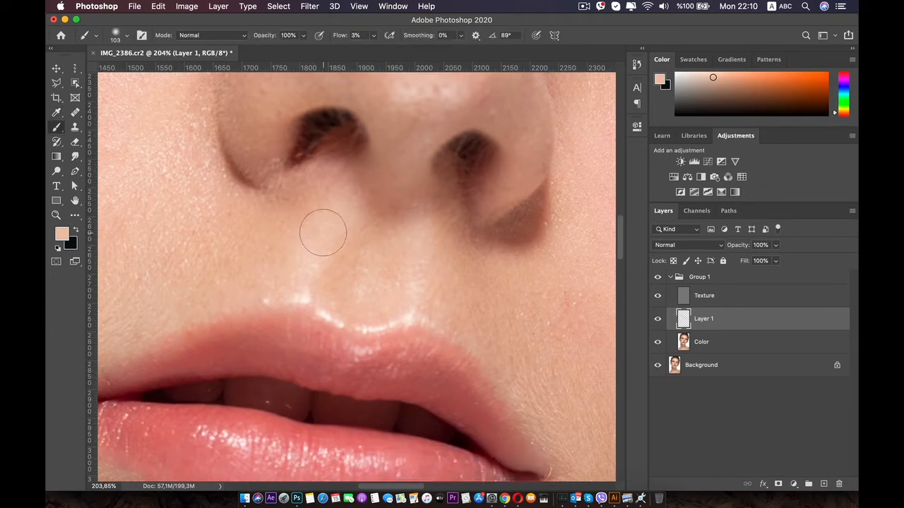
# - Sample the philtrum groove's tone and brush it down to the upper lip, reducing the brush size to 58
pyautogui.press('i')
pyautogui.click(358, 243)
pyautogui.press('b')
pyautogui.moveTo(359, 244)
pyautogui.mouseDown()
pyautogui.moveTo(333, 247)
pyautogui.moveTo(339, 270)
pyautogui.moveTo(348, 264)
pyautogui.mouseUp()
pyautogui.click(345, 276)
pyautogui.click(367, 309)
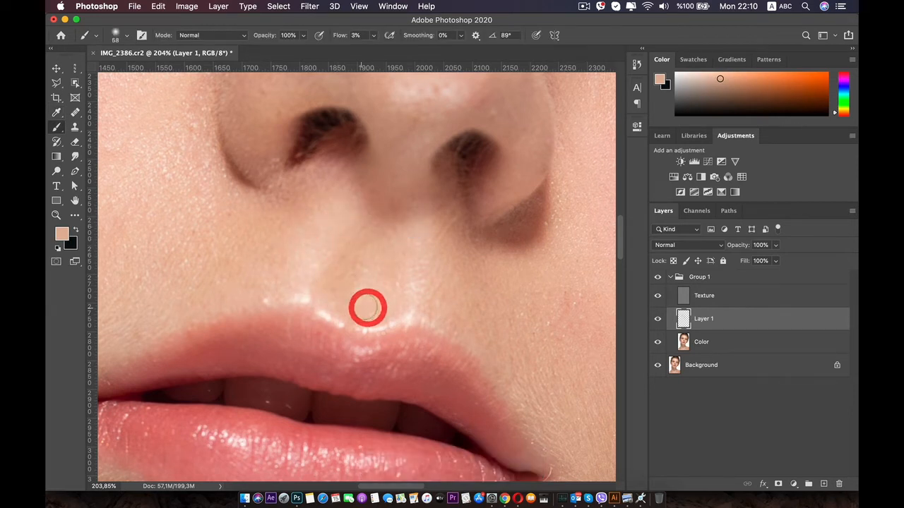
# - Sample the skin at the top of the philtrum and dab it over the middle of the groove
pyautogui.press('i')
pyautogui.click(390, 243)
pyautogui.press('b')
pyautogui.click(387, 276)
pyautogui.click(384, 266)
pyautogui.click(389, 267)
# - Sample the skin below the left nostril and dab it over the area between the nose and the left mouth corner
pyautogui.press('space')
pyautogui.moveTo(386, 289)
pyautogui.mouseDown()
pyautogui.moveTo(389, 303)
pyautogui.moveTo(456, 294)
pyautogui.mouseUp()
pyautogui.press('i')
pyautogui.click(388, 233)
pyautogui.press('b')
pyautogui.click(368, 257)
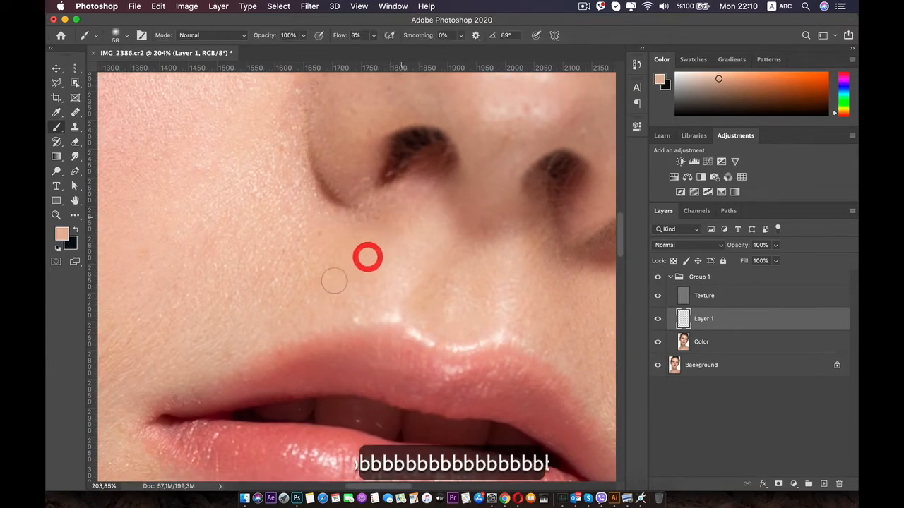
pyautogui.click(296, 310)
pyautogui.click(217, 339)
pyautogui.click(303, 271)
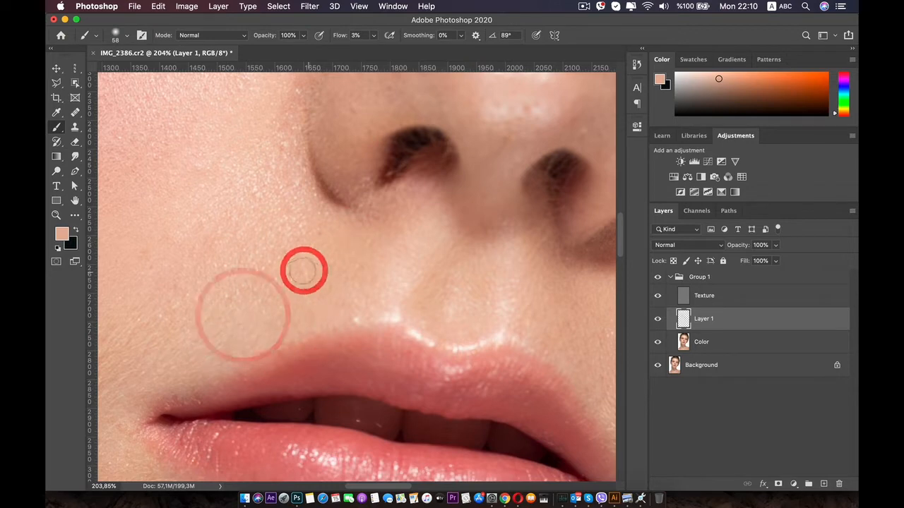
pyautogui.click(313, 262)
pyautogui.click(369, 230)
pyautogui.click(317, 273)
pyautogui.click(312, 256)
pyautogui.click(271, 301)
pyautogui.click(276, 338)
# - Compare the whole retouched face with and without Layer 1 by switching the layer's visibility off and on
pyautogui.press('space')
pyautogui.moveTo(351, 240); pyautogui.dragTo(322, 335)
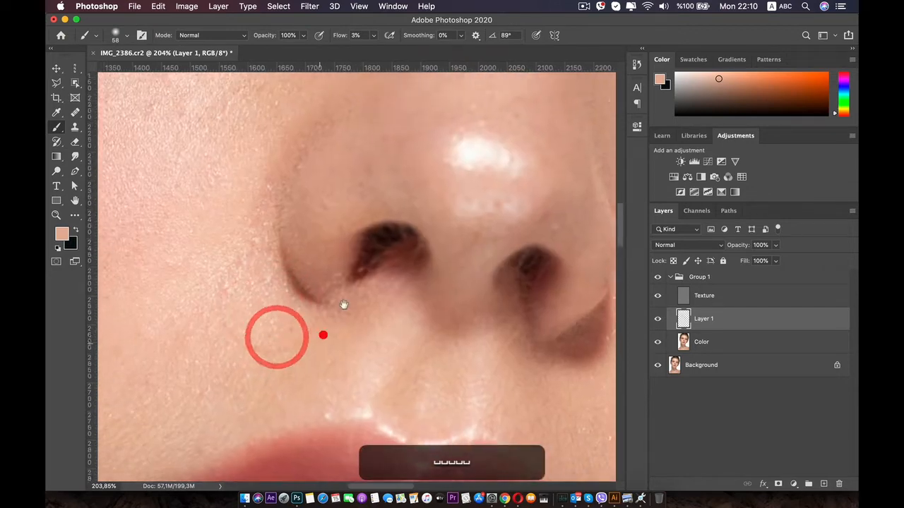
pyautogui.press('super+0')
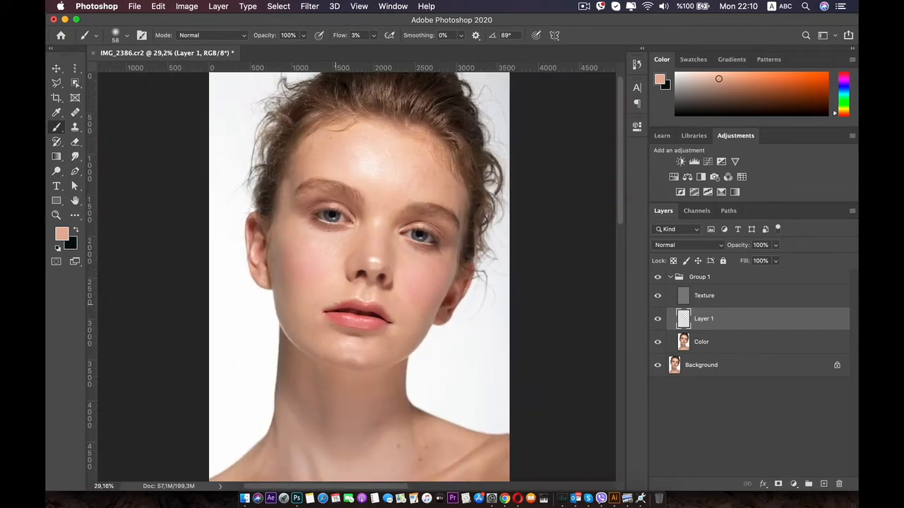
pyautogui.press('super+plus')
pyautogui.press('super+plus')
pyautogui.press('super+plus')
pyautogui.press('super+plus')
pyautogui.click(658, 319)
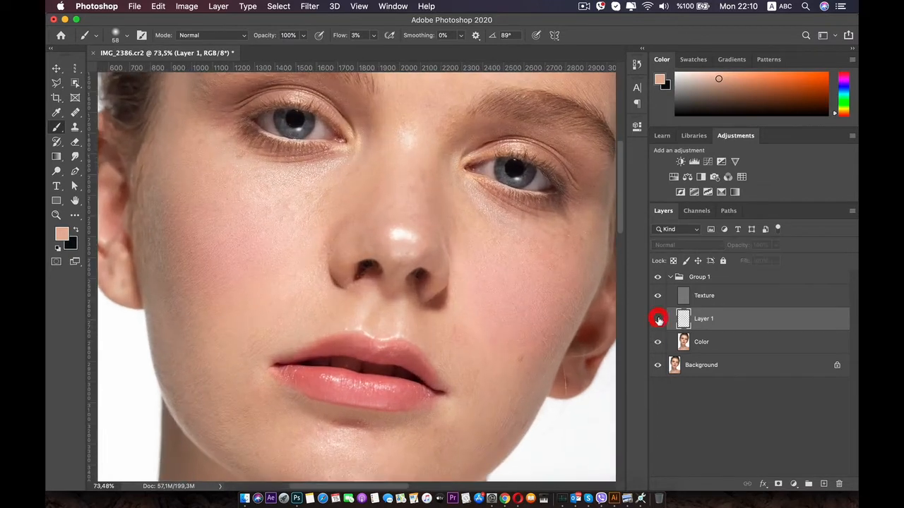
pyautogui.click(658, 319)
pyautogui.click(657, 319)
pyautogui.click(658, 320)
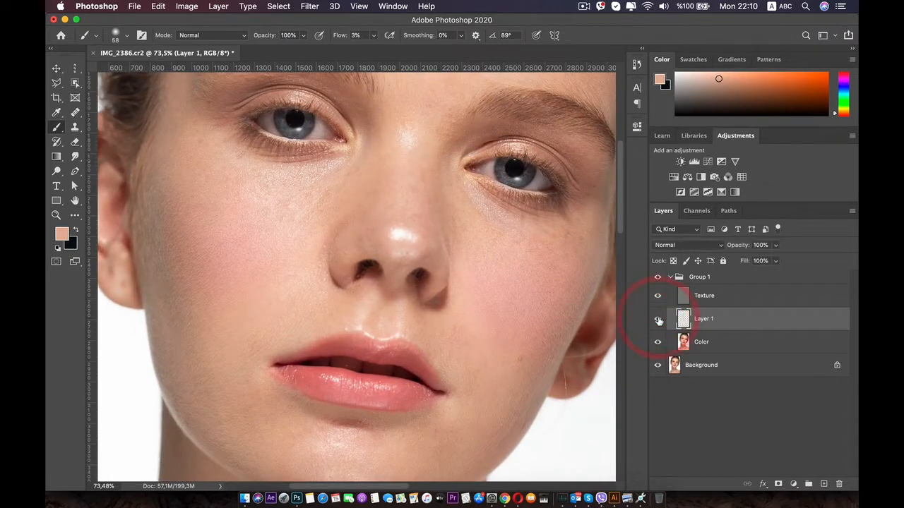
# - Toggle Layer 1's visibility repeatedly to check the retouch on the cheeks, nose and mouth area
pyautogui.click(657, 319)
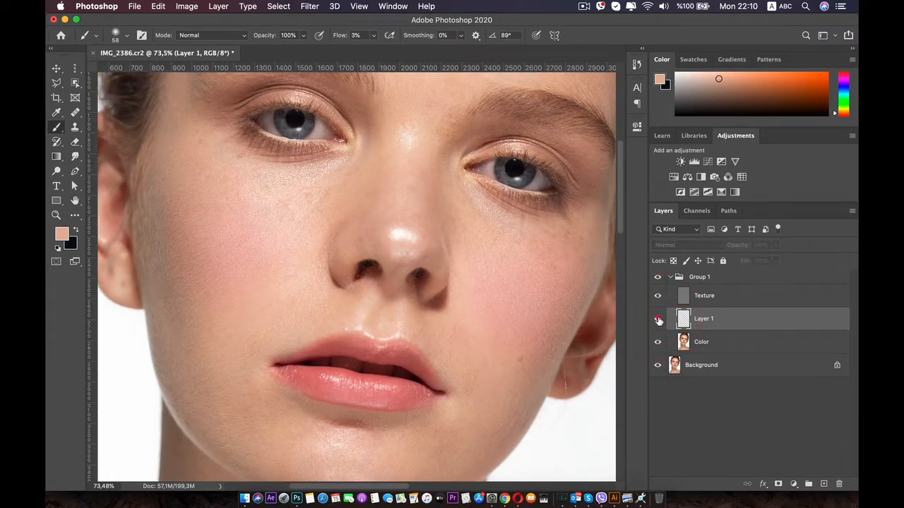
pyautogui.click(658, 319)
pyautogui.click(658, 319)
pyautogui.click(658, 320)
pyautogui.click(658, 320)
pyautogui.click(658, 319)
pyautogui.click(657, 320)
pyautogui.click(658, 320)
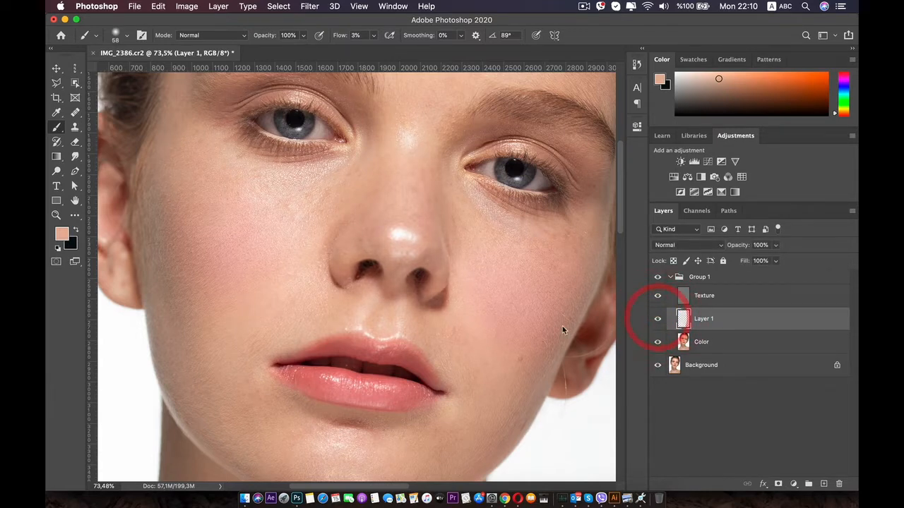
# - Sample the pink tone on the cheek right of the nose and brush it over that cheek at brush size 189
pyautogui.scroll(3, 358, 297)
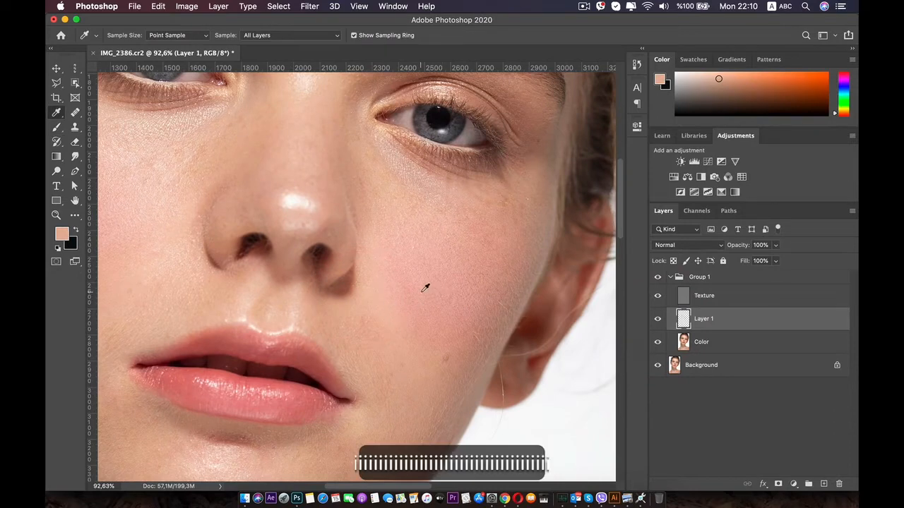
pyautogui.keyDown('alt'); pyautogui.click(423, 286); pyautogui.keyUp('alt')
pyautogui.rightClick(406, 300)
pyautogui.moveTo(454, 276); pyautogui.dragTo(461, 276)
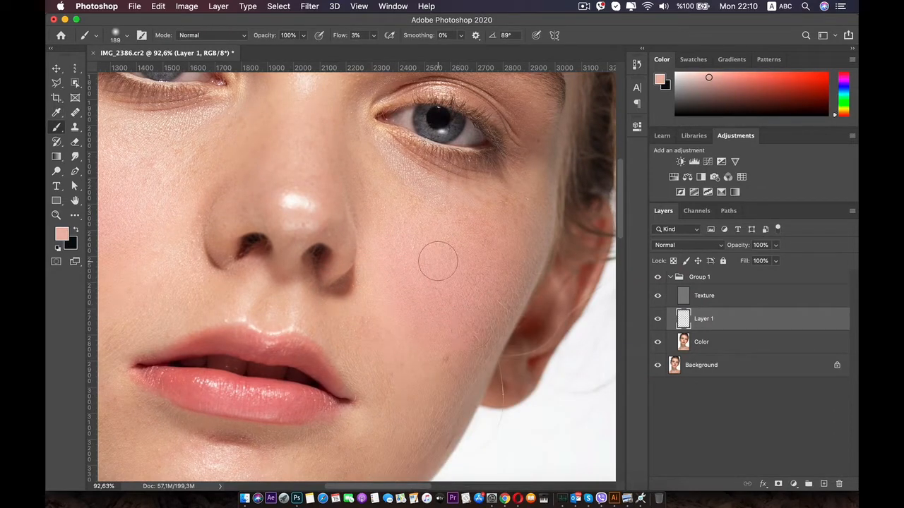
# - Sample the skin between the nose and the right mouth corner and brush it over the adjoining lower cheek
pyautogui.press('i')
pyautogui.click(364, 333)
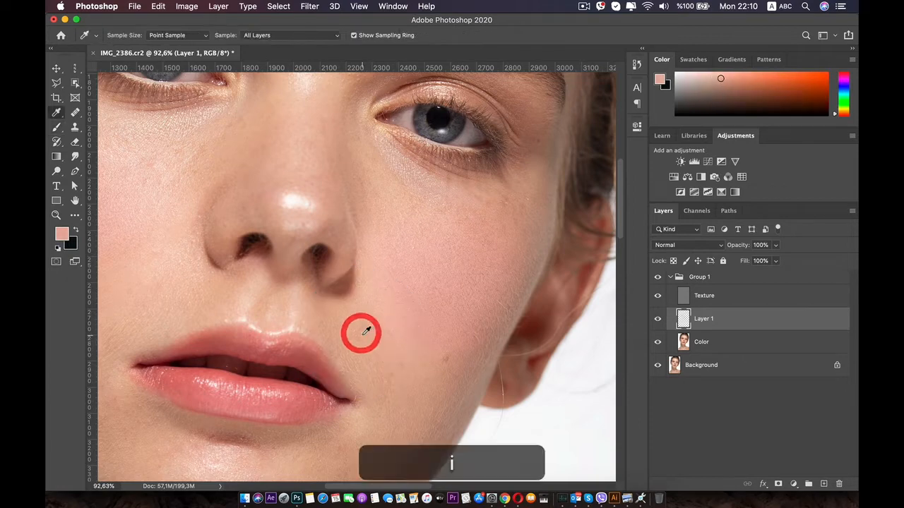
pyautogui.press('b')
pyautogui.scroll(-5, 399, 373)
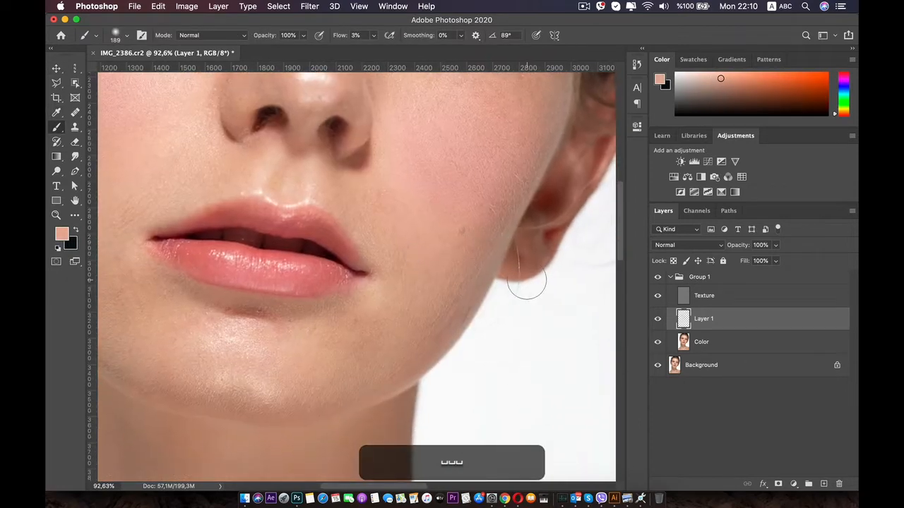
# - Sample the darker tone at the right jaw edge below the earlobe and brush it along the jawline
pyautogui.press('i')
pyautogui.click(485, 275)
pyautogui.press('b')
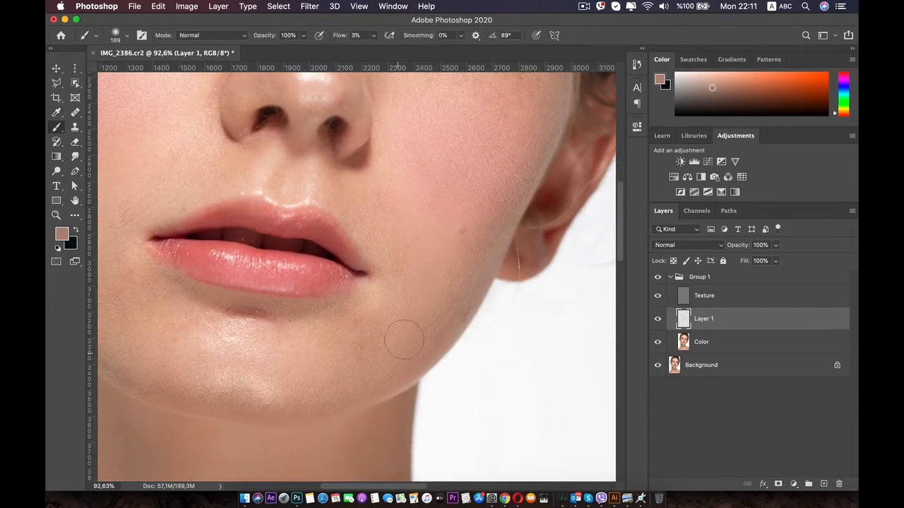
pyautogui.press('space')
pyautogui.moveTo(375, 341); pyautogui.dragTo(460, 335)
# - Sample the shadow tone beneath the middle of the lower lip and reduce the brush size to 99
pyautogui.press('i')
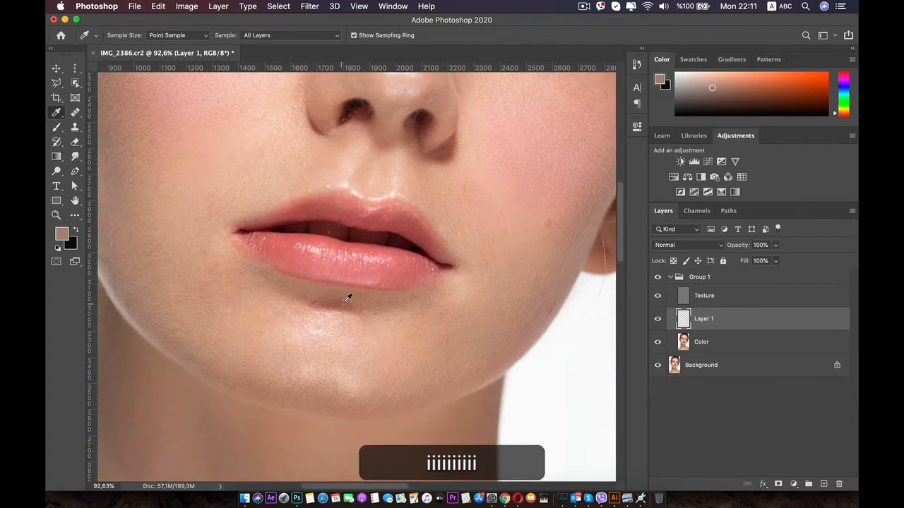
pyautogui.click(347, 301)
pyautogui.keyDown('ctrl'); pyautogui.keyDown('alt'); pyautogui.click(347, 301); pyautogui.keyUp('alt'); pyautogui.keyUp('ctrl')
pyautogui.click(324, 304)
pyautogui.click(327, 299)
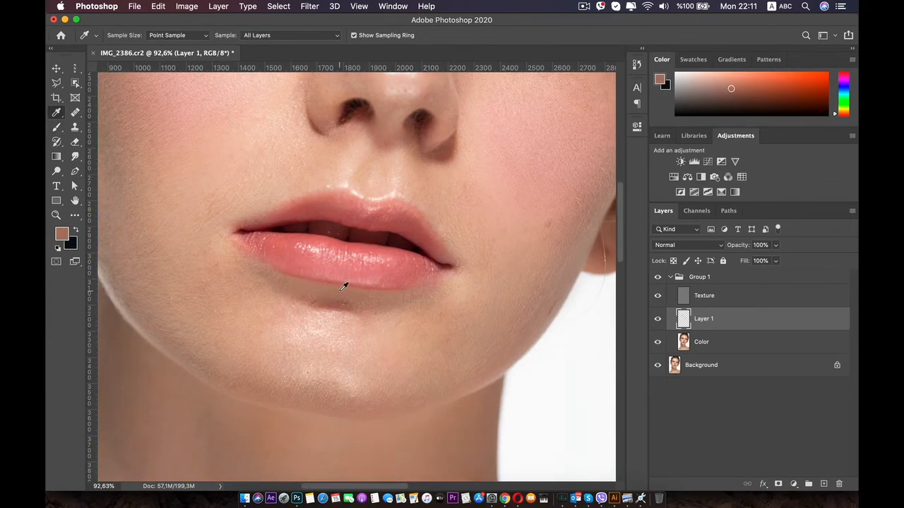
pyautogui.press('b')
pyautogui.moveTo(346, 286); pyautogui.dragTo(317, 291)
# - Dab the sampled shadow tone along the underside of the lower lip to even out the reddish and light patches
pyautogui.click(371, 297)
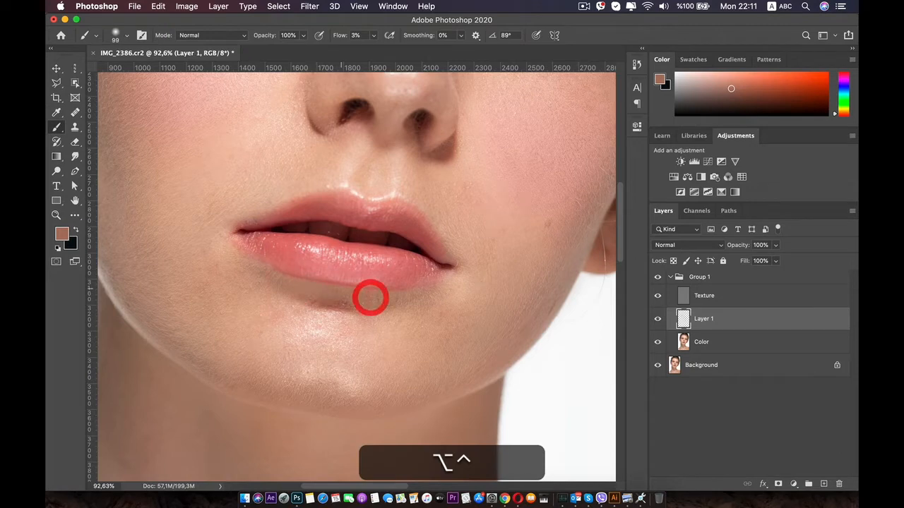
pyautogui.click(387, 298)
pyautogui.click(337, 295)
pyautogui.click(344, 306)
pyautogui.click(305, 289)
pyautogui.click(284, 282)
pyautogui.click(262, 273)
pyautogui.click(340, 305)
pyautogui.click(389, 307)
pyautogui.click(407, 296)
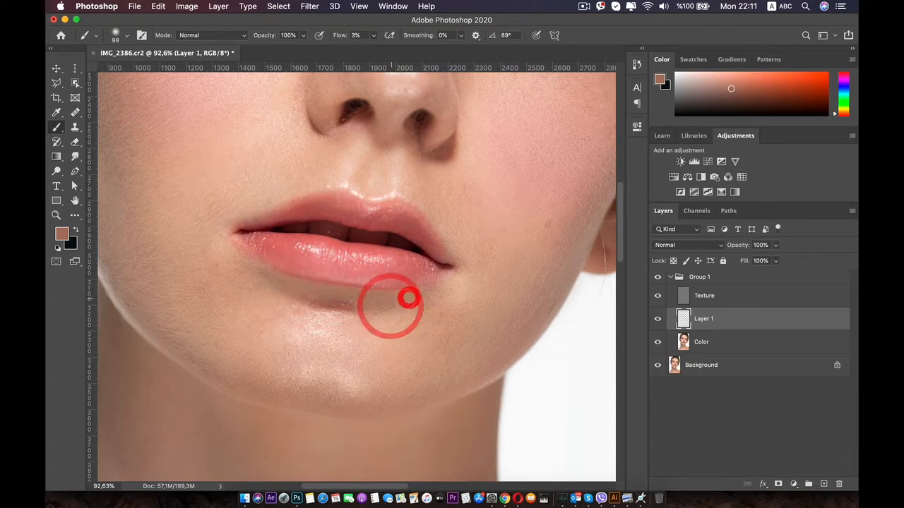
pyautogui.click(384, 302)
pyautogui.click(423, 294)
pyautogui.click(372, 303)
pyautogui.click(326, 305)
pyautogui.click(299, 290)
pyautogui.click(337, 295)
# - Sample the skin below the right mouth corner and brush it over the surrounding chin area
pyautogui.press('i')
pyautogui.click(439, 335)
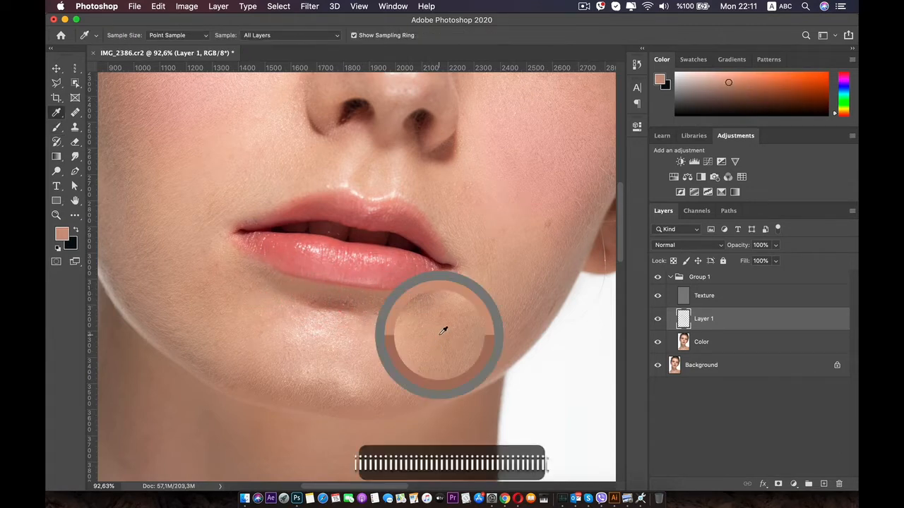
pyautogui.press('b')
pyautogui.scroll(-3, 438, 333)
pyautogui.moveTo(358, 208); pyautogui.dragTo(342, 289)
pyautogui.scroll(-2, 343, 295)
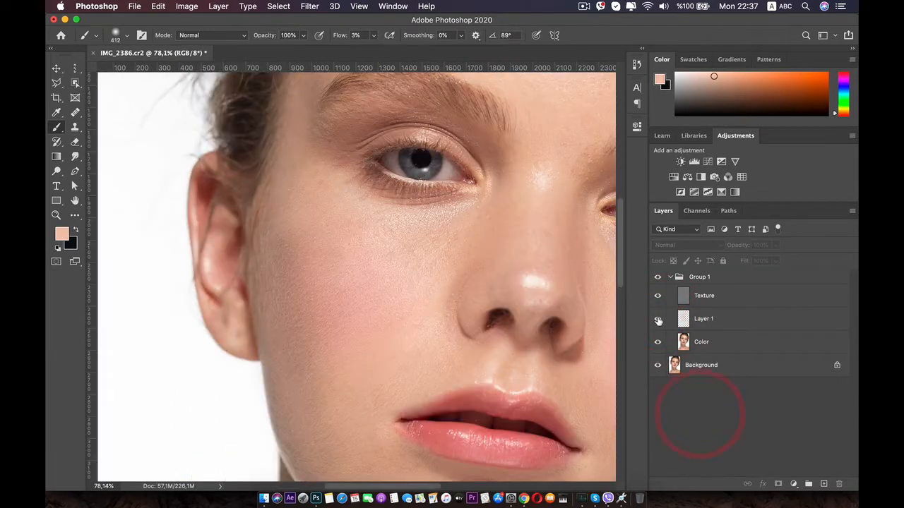
# - Compare the left cheek and nose with and without Layer 1's retouching
pyautogui.click(657, 319)
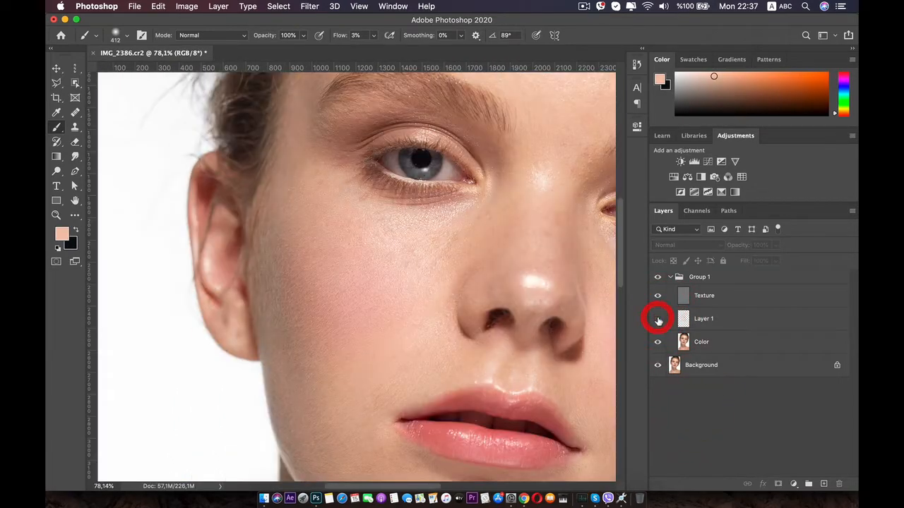
pyautogui.click(657, 319)
pyautogui.click(658, 320)
# - Sample the skin beside the left eye's inner corner and brush it down the nose side on Layer 1, reducing the brush size to 151
pyautogui.scroll(5, 458, 225)
pyautogui.moveTo(455, 226)
pyautogui.mouseDown()
pyautogui.moveTo(412, 243)
pyautogui.moveTo(377, 241)
pyautogui.mouseUp()
pyautogui.press('i')
pyautogui.scroll(1, 504, 171)
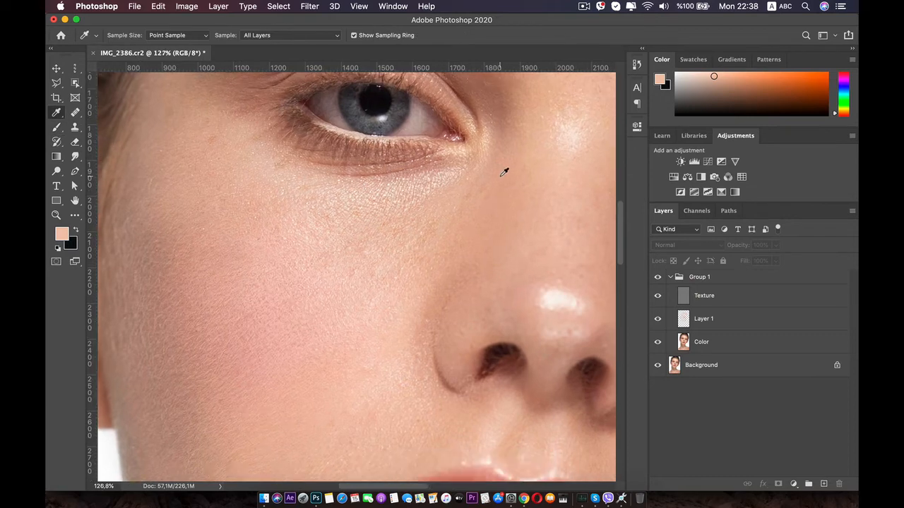
pyautogui.click(500, 175)
pyautogui.press('b')
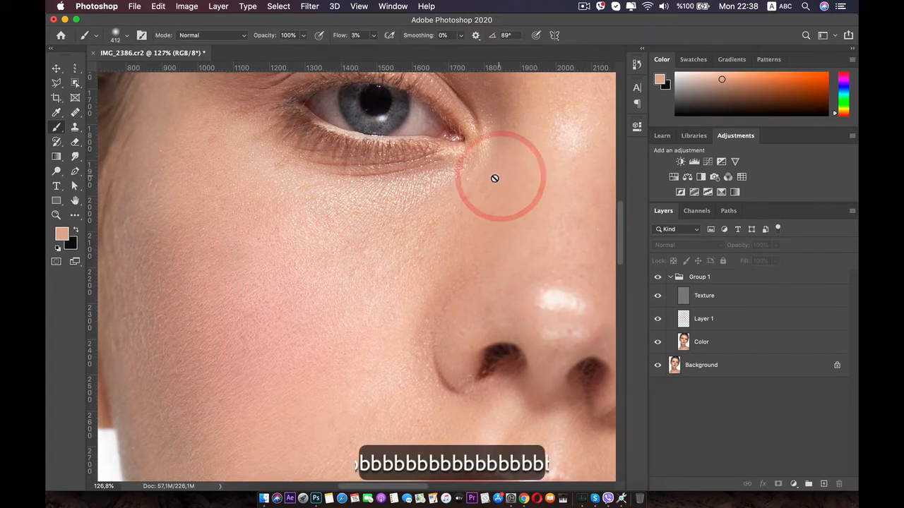
pyautogui.click(713, 321)
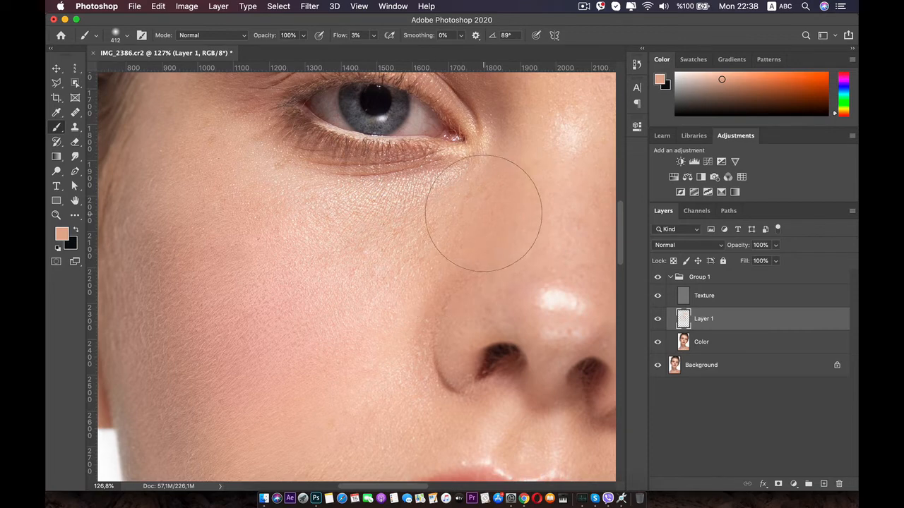
pyautogui.moveTo(495, 210); pyautogui.dragTo(439, 224)
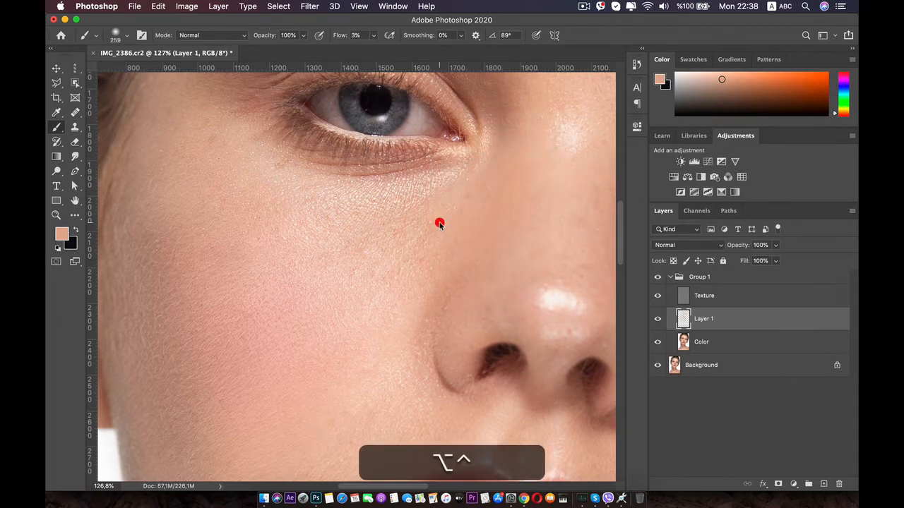
pyautogui.moveTo(486, 196); pyautogui.dragTo(467, 202)
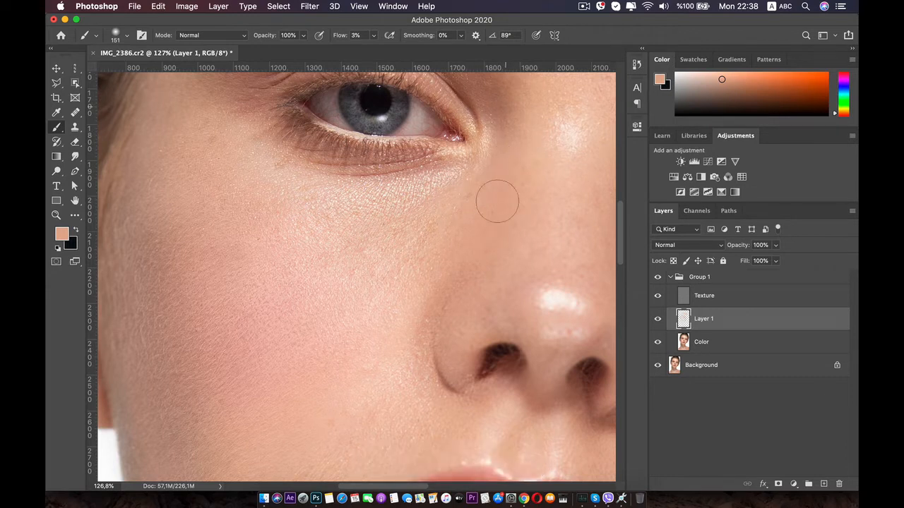
# - Sample skin tones between the nose and the left cheek and brush them over the hollow below the eye
pyautogui.press('i')
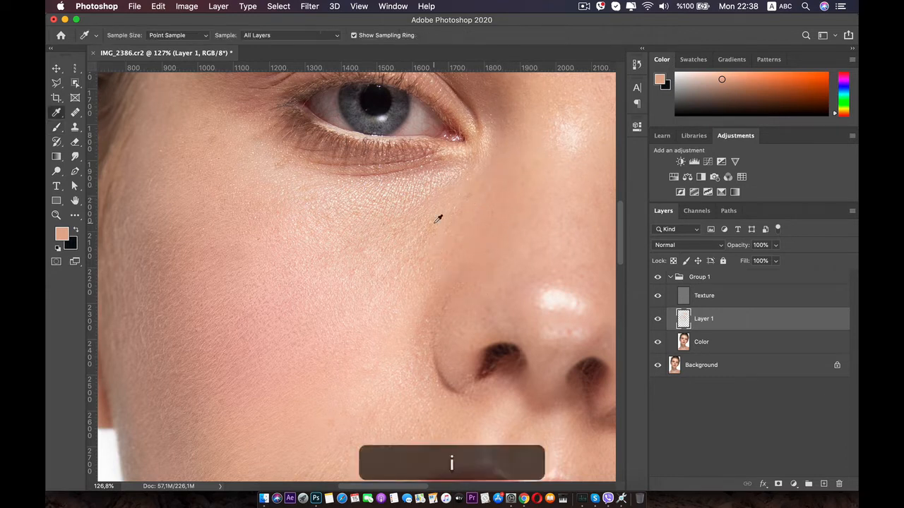
pyautogui.press('b')
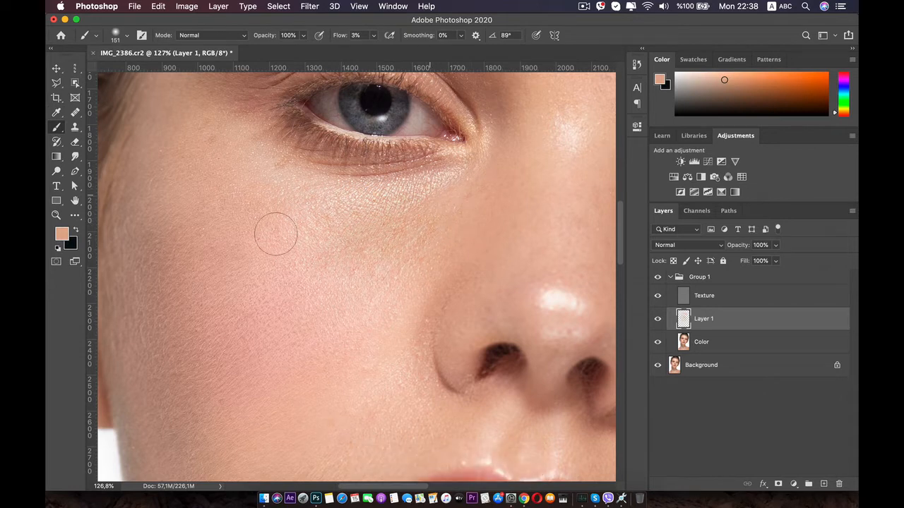
pyautogui.press('i')
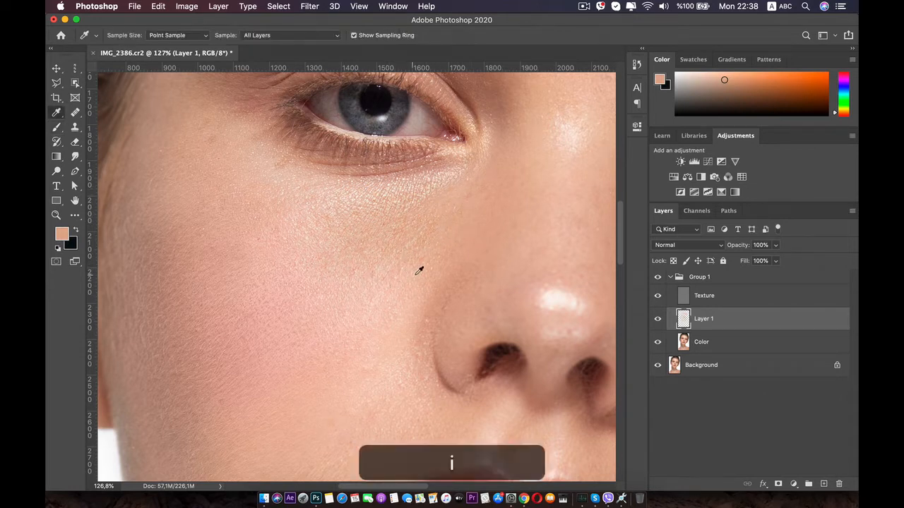
pyautogui.press('b')
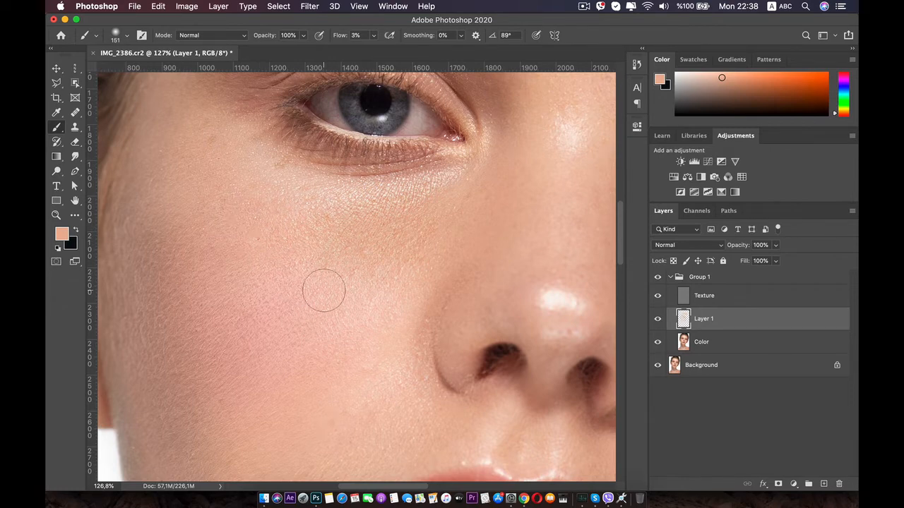
# - Sample the light pink tone in the middle of the left cheek and brush it over the cheek at brush size 221
pyautogui.press('i')
pyautogui.click(333, 324)
pyautogui.click(334, 325)
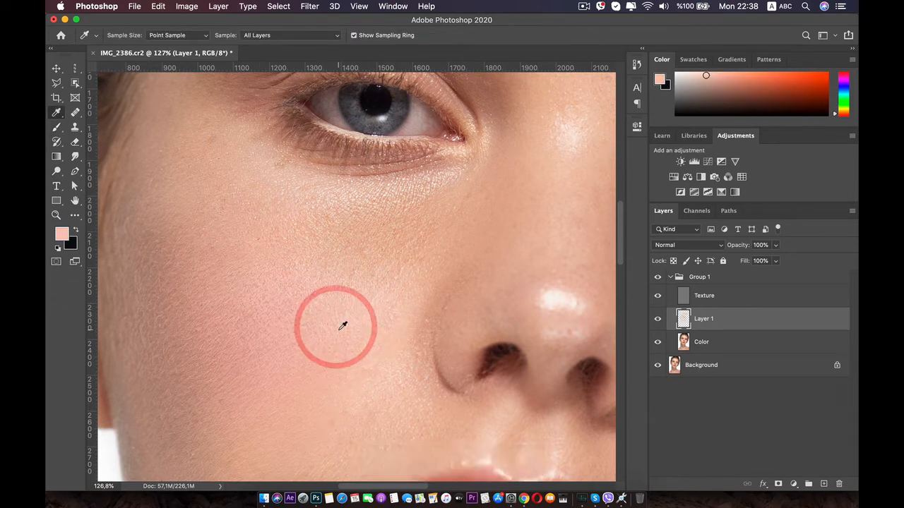
pyautogui.press('b')
pyautogui.moveTo(314, 325); pyautogui.dragTo(332, 323)
pyautogui.scroll(-2, 328, 323)
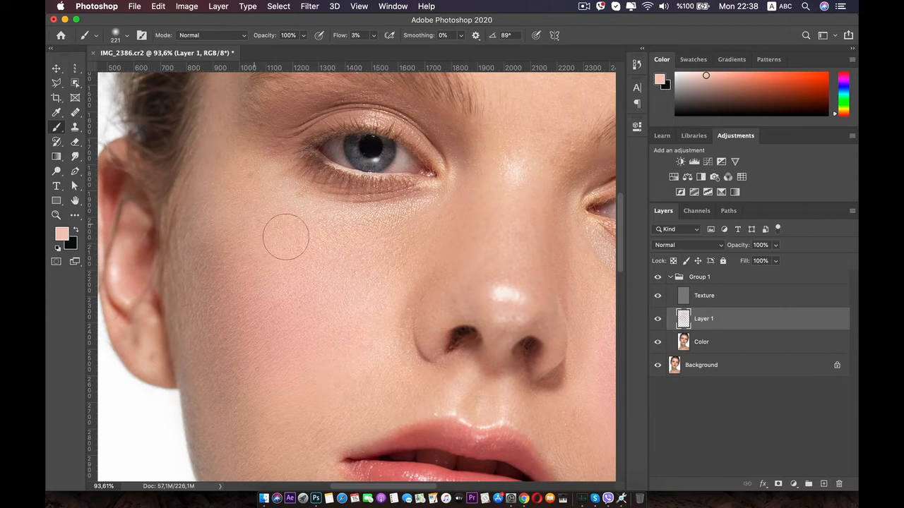
# - Sample the light skin above the left mouth corner and brush it over the lower left cheek
pyautogui.press('i')
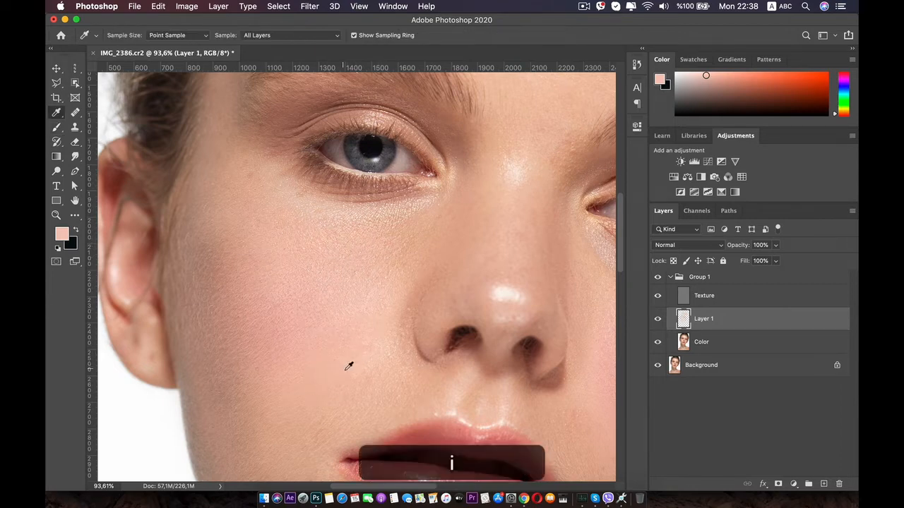
pyautogui.click(350, 375)
pyautogui.press('b')
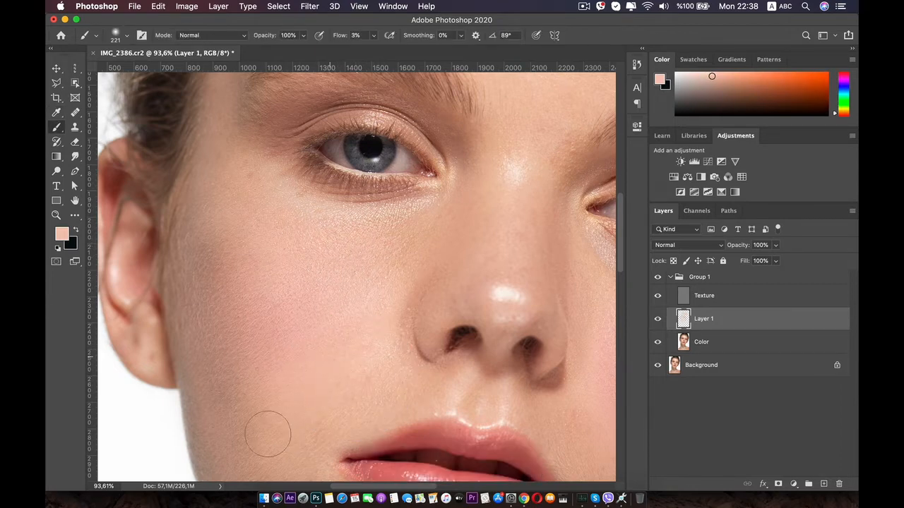
pyautogui.moveTo(271, 346); pyautogui.dragTo(328, 303)
# - Sample the darker tone beside the left ear and brush it along the outer contour of the cheek
pyautogui.press('i')
pyautogui.click(266, 218)
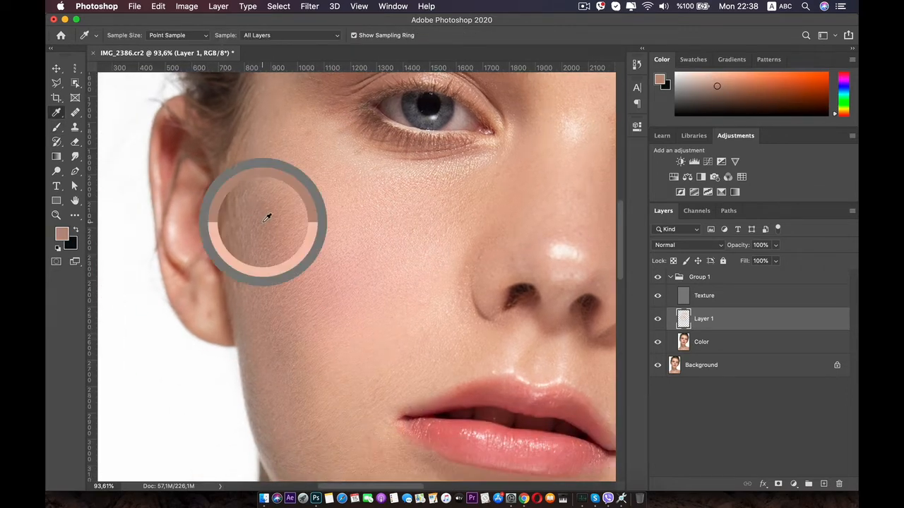
pyautogui.press('b')
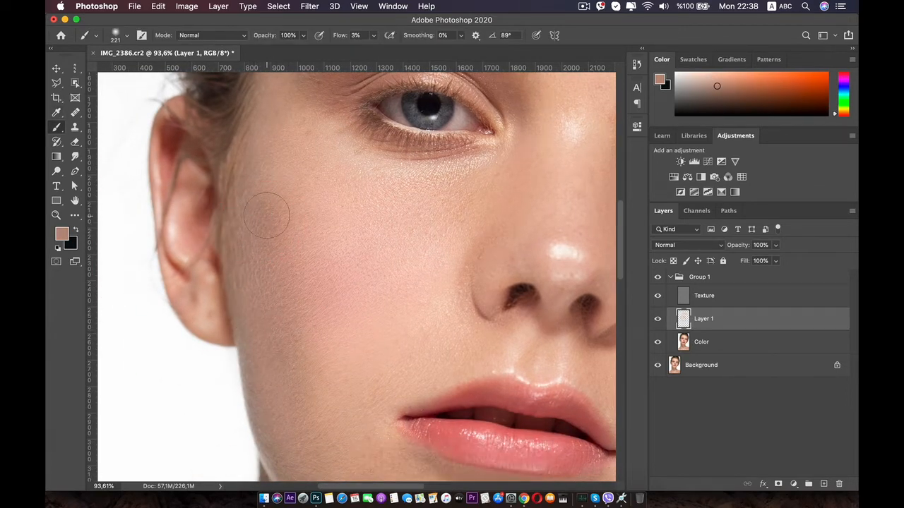
pyautogui.moveTo(371, 326); pyautogui.dragTo(349, 228)
# - Sample the skin between the left cheek and the mouth and brush it over the area around the mouth corner
pyautogui.press('i')
pyautogui.click(348, 229)
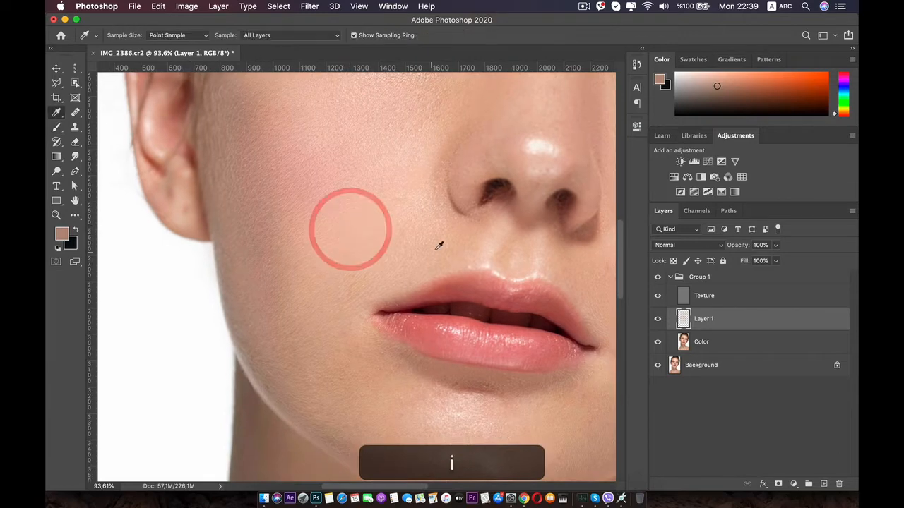
pyautogui.press('b')
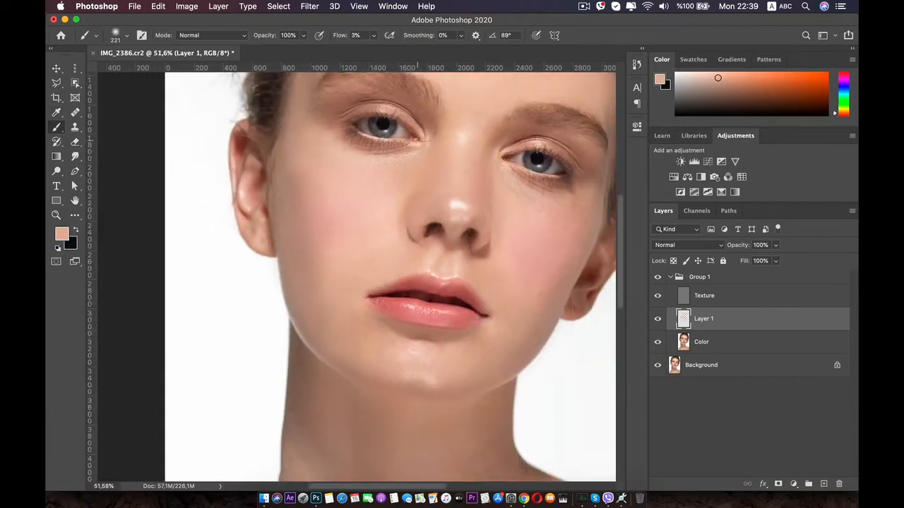
pyautogui.scroll(-3, 357, 275)
pyautogui.scroll(3, 443, 397)
# - Sample the skin tone at the lower edge of the chin for the brush
pyautogui.press('i')
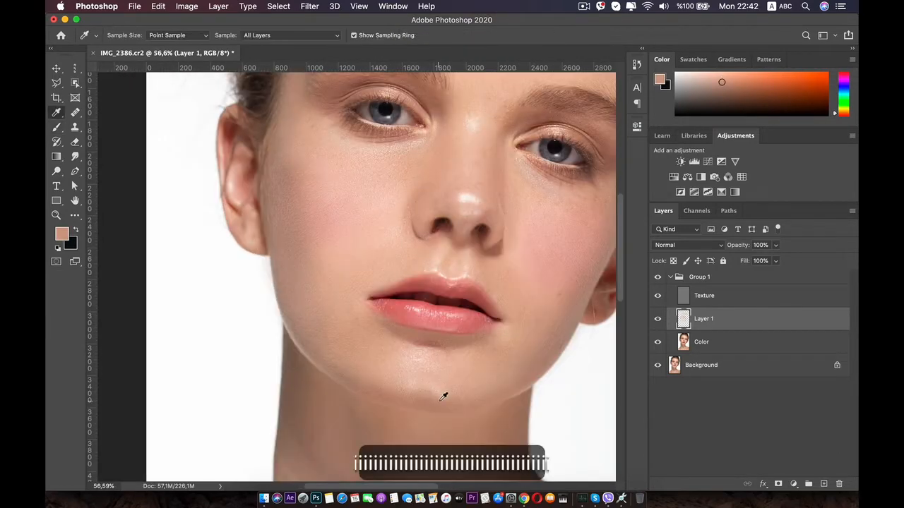
pyautogui.scroll(3, 441, 400)
pyautogui.moveTo(430, 428); pyautogui.dragTo(373, 343)
pyautogui.click(415, 354)
pyautogui.press('v')
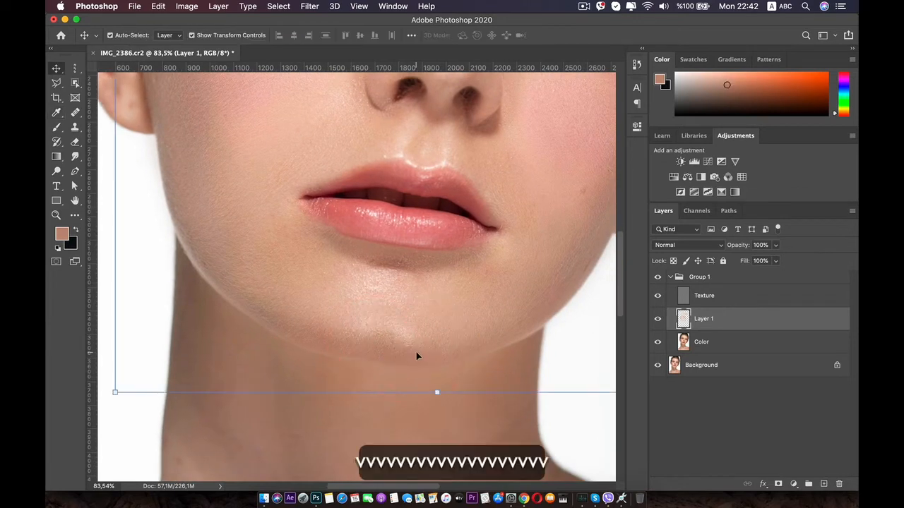
pyautogui.click(415, 351)
pyautogui.press('i')
pyautogui.click(416, 351)
pyautogui.press('b')
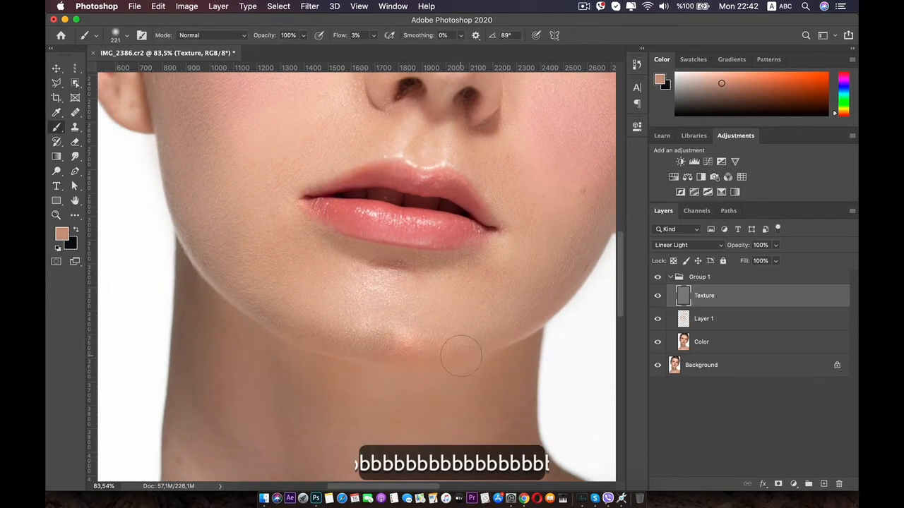
# - Try a dab of the sampled tone on the chin, undo it and make Layer 1 the active layer
pyautogui.click(409, 345)
pyautogui.press('super+z')
pyautogui.click(726, 326)
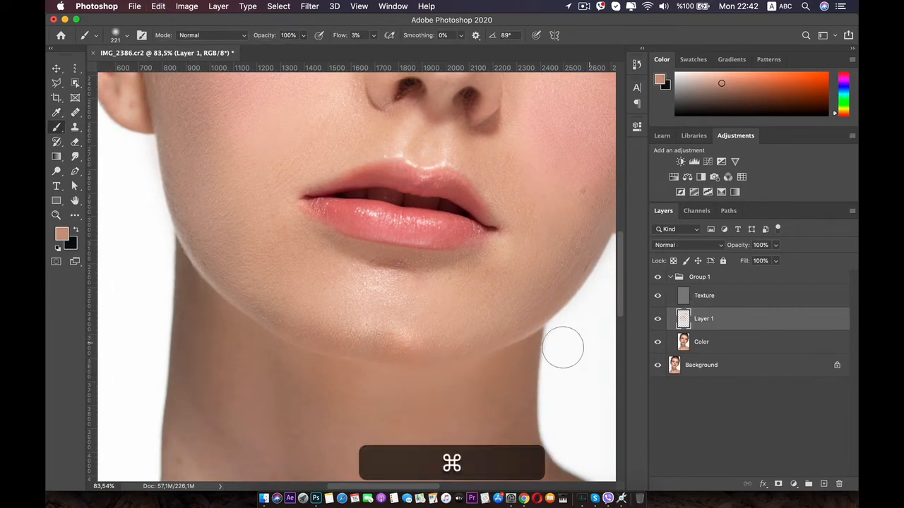
# - Sample the skin on the lower chin and below the right mouth corner and brush these tones over the chin
pyautogui.press('o')
pyautogui.press('i')
pyautogui.click(442, 350)
pyautogui.press('b')
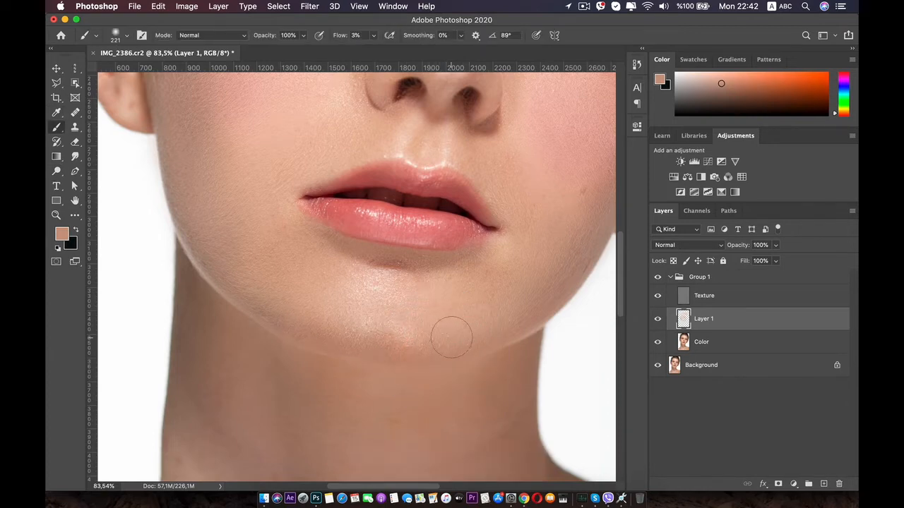
pyautogui.press('i')
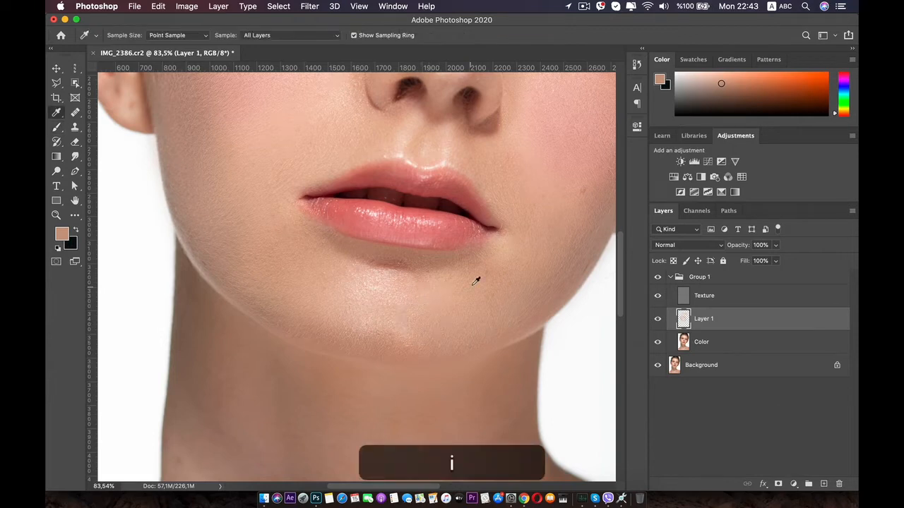
pyautogui.click(469, 285)
pyautogui.press('b')
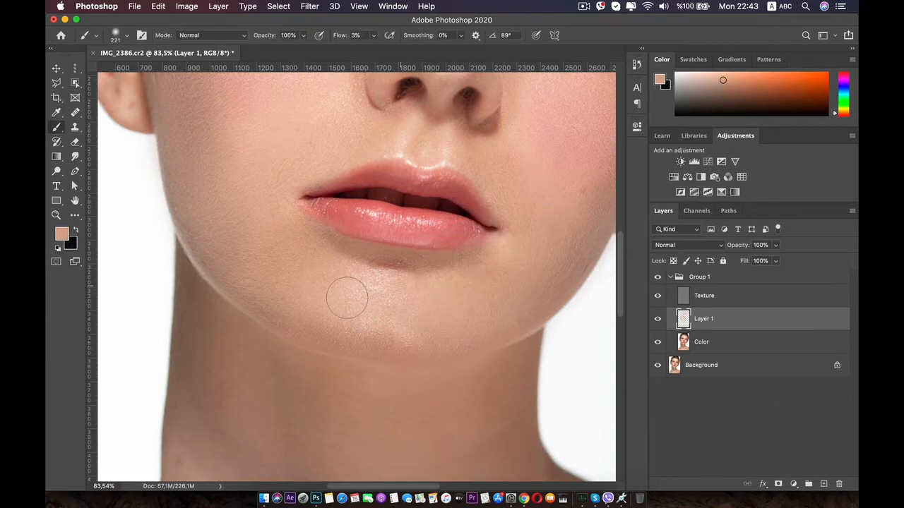
# - Sample the skin below the left mouth corner and the shadow under the lower lip, brushing each tone over its surroundings
pyautogui.press('i')
pyautogui.click(327, 245)
pyautogui.press('b')
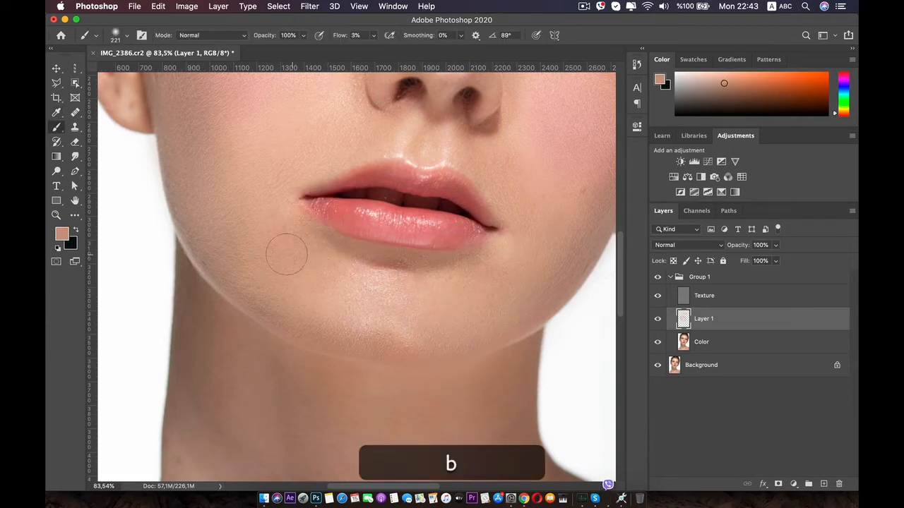
pyautogui.press('i')
pyautogui.click(396, 254)
pyautogui.press('b')
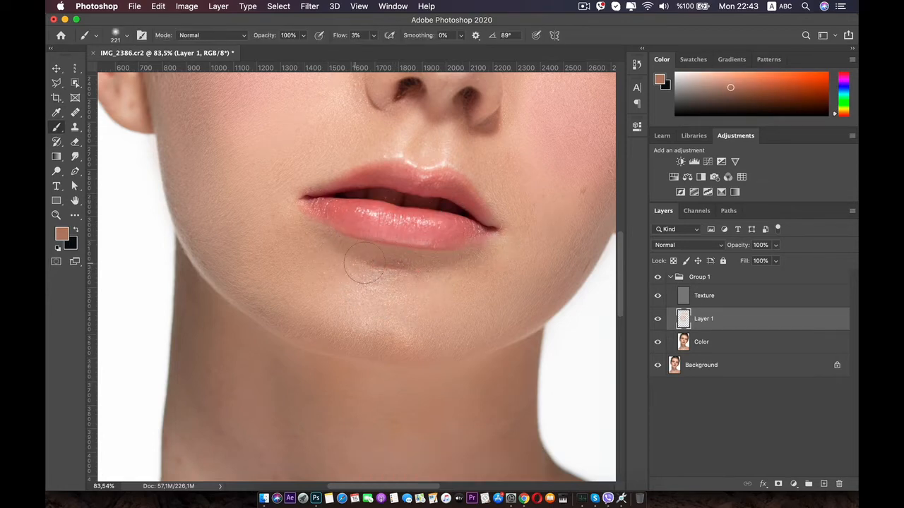
# - Sample the light skin between the right cheek and the mouth and brush it around the right mouth corner
pyautogui.press('space')
pyautogui.moveTo(438, 244); pyautogui.dragTo(359, 296)
pyautogui.moveTo(454, 265); pyautogui.dragTo(440, 310)
pyautogui.press('i')
pyautogui.click(443, 259)
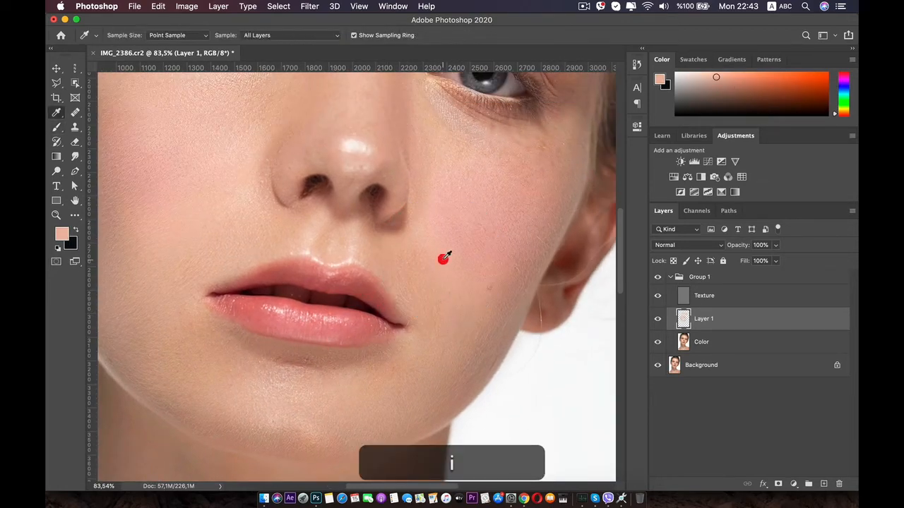
pyautogui.press('b')
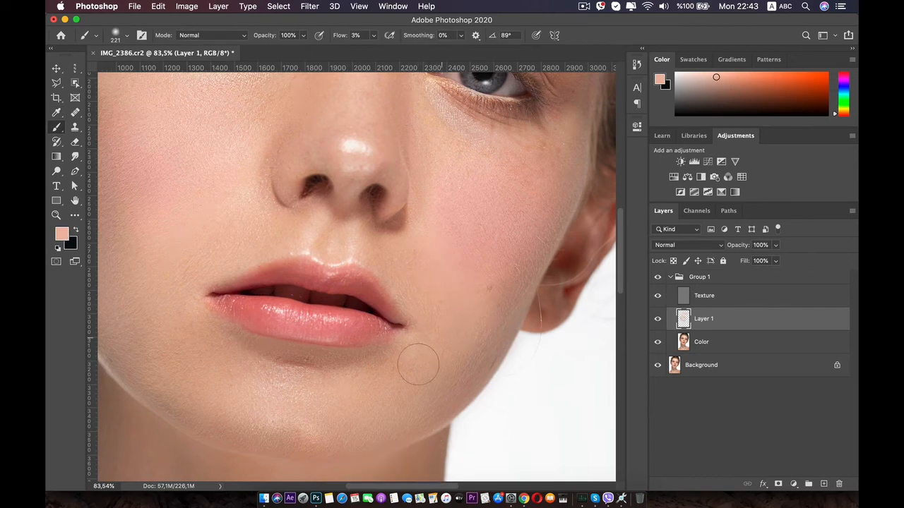
# - Sample the skin between the left nostril and the mouth corner and brush it over the adjoining cheek
pyautogui.press('space')
pyautogui.moveTo(399, 309); pyautogui.dragTo(446, 339)
pyautogui.press('i')
pyautogui.click(297, 255)
pyautogui.press('b')
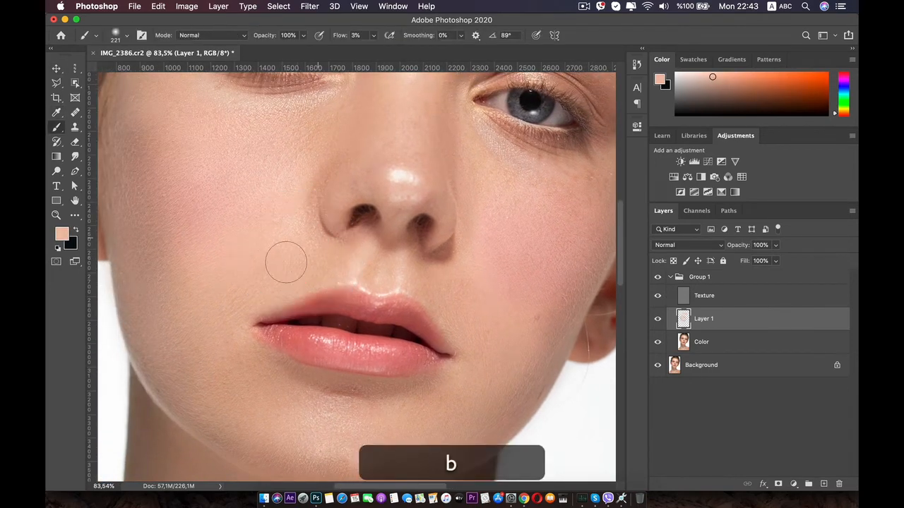
# - Sample the skin tone between the nose bridge and the right eye and brush it near the inner brow
pyautogui.press('space')
pyautogui.moveTo(357, 251); pyautogui.dragTo(356, 303)
pyautogui.moveTo(374, 187)
pyautogui.mouseDown()
pyautogui.moveTo(313, 282)
pyautogui.moveTo(288, 287)
pyautogui.mouseUp()
pyautogui.press('i')
pyautogui.click(375, 238)
pyautogui.press('b')
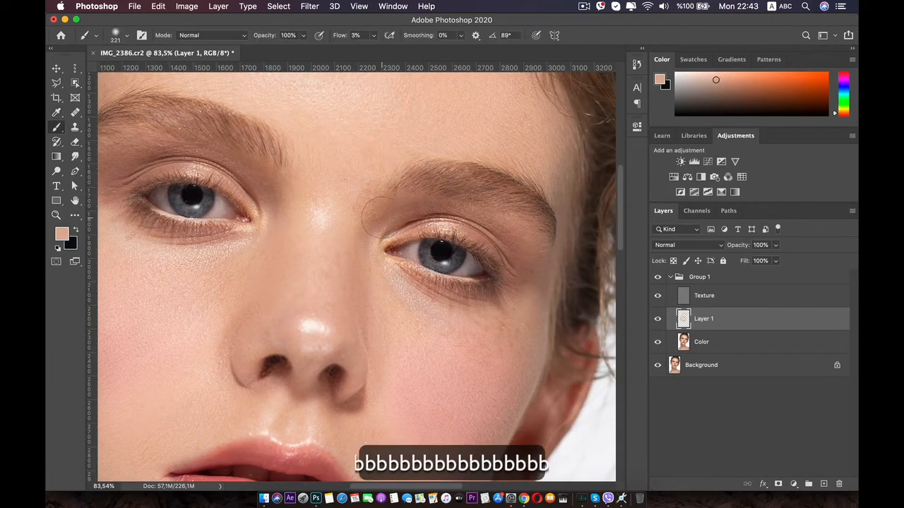
# - Reduce the brush to 147 px, sample a darker eye-area tone and dab it at the right eye's outer corner
pyautogui.moveTo(384, 221)
pyautogui.mouseDown()
pyautogui.moveTo(352, 233)
pyautogui.moveTo(386, 220)
pyautogui.moveTo(375, 235)
pyautogui.moveTo(387, 242)
pyautogui.moveTo(333, 250)
pyautogui.moveTo(344, 254)
pyautogui.mouseUp()
pyautogui.click(365, 232)
pyautogui.press('space')
pyautogui.press('i')
pyautogui.press('b')
pyautogui.moveTo(345, 243); pyautogui.dragTo(336, 251)
pyautogui.click(434, 252)
pyautogui.click(463, 286)
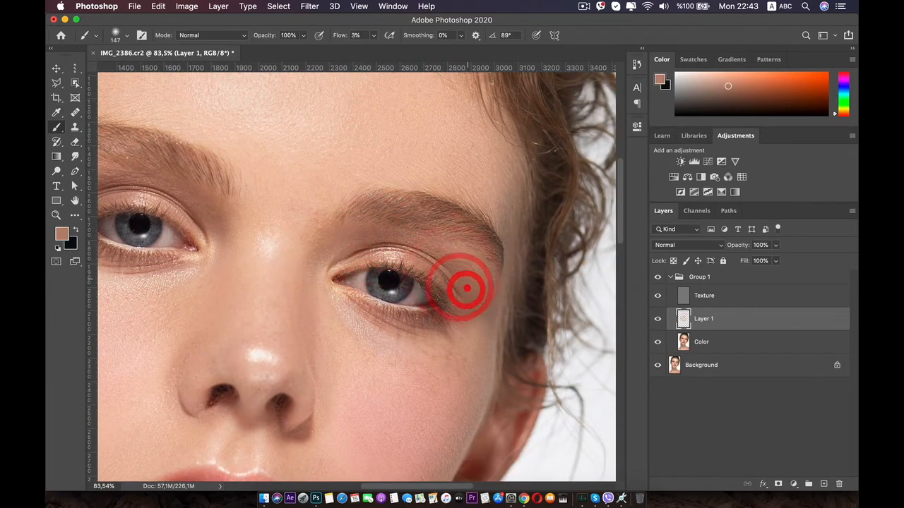
# - Brush the darker tone beneath the right eye, over its upper lid and at its inner corner
pyautogui.moveTo(467, 299)
pyautogui.mouseDown()
pyautogui.moveTo(454, 324)
pyautogui.moveTo(375, 318)
pyautogui.mouseUp()
pyautogui.moveTo(428, 329); pyautogui.dragTo(451, 307)
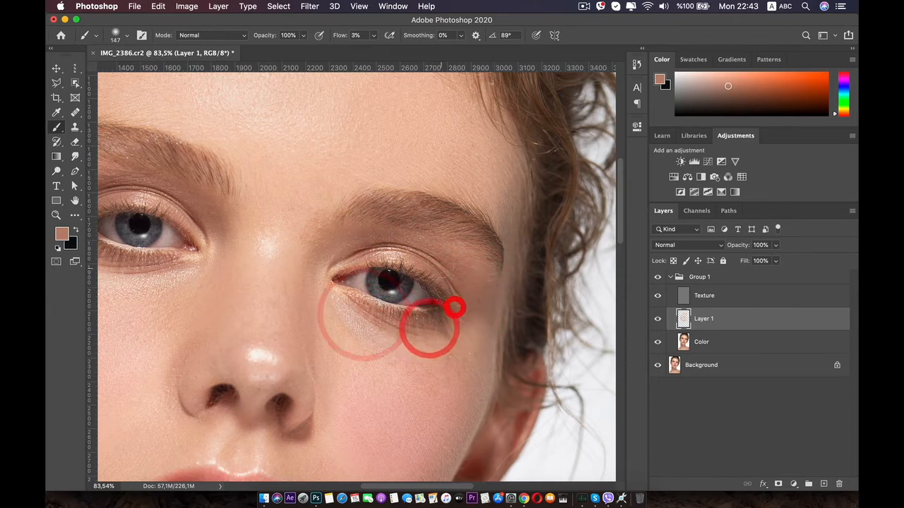
pyautogui.click(410, 250)
pyautogui.click(347, 267)
# - Pick a deeper brown tone and brush it over the left eye's upper lid from the inner to the outer corner
pyautogui.press('space')
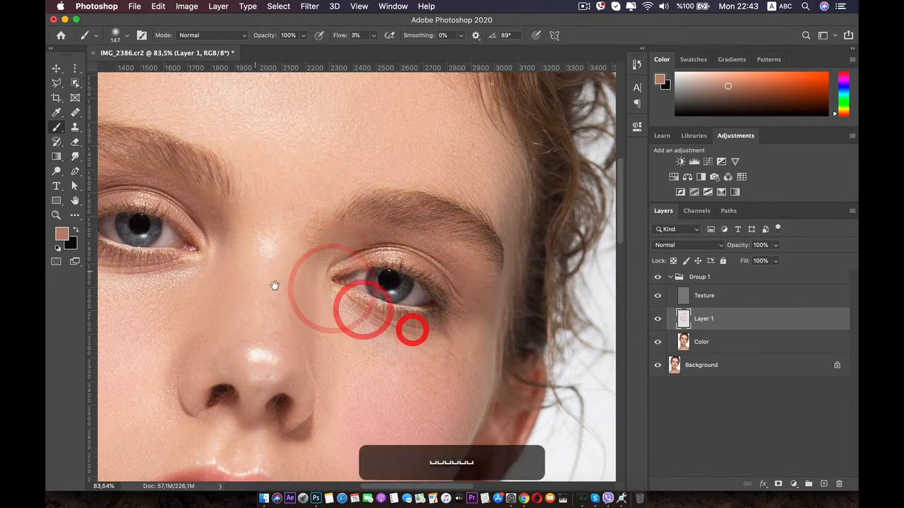
pyautogui.moveTo(238, 263); pyautogui.dragTo(369, 324)
pyautogui.press('b')
pyautogui.click(337, 279)
pyautogui.click(306, 256)
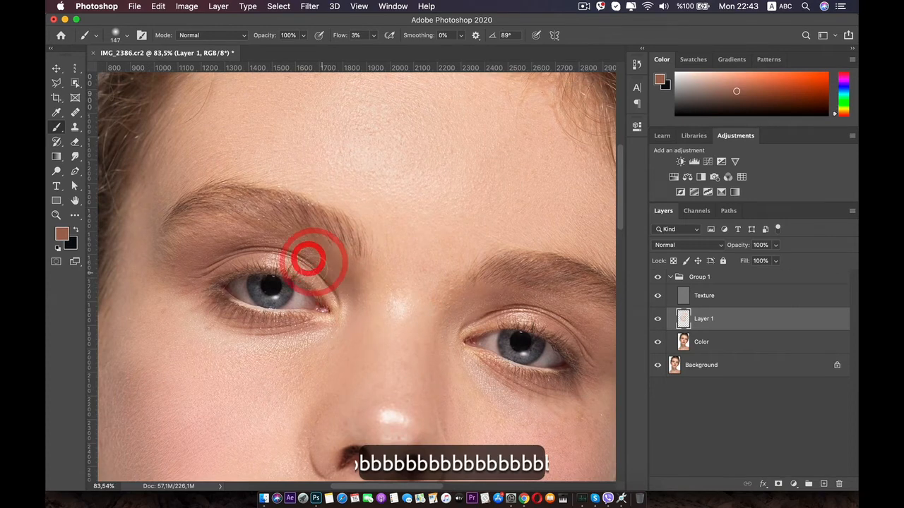
pyautogui.click(318, 275)
pyautogui.click(249, 238)
pyautogui.click(247, 252)
pyautogui.click(216, 252)
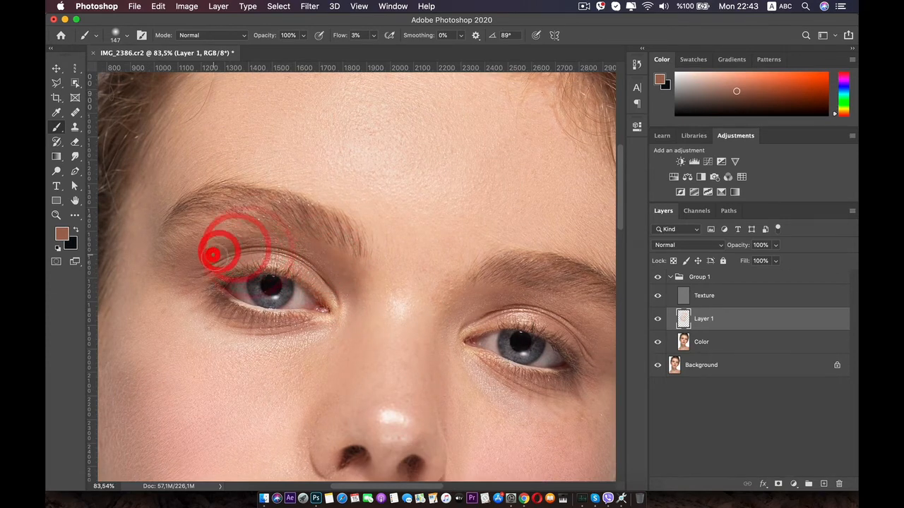
pyautogui.click(210, 264)
pyautogui.click(178, 281)
# - Sample the pinkish tone under the left eye's lower lashes and brush it beneath the eye and around its inner corner
pyautogui.press('i')
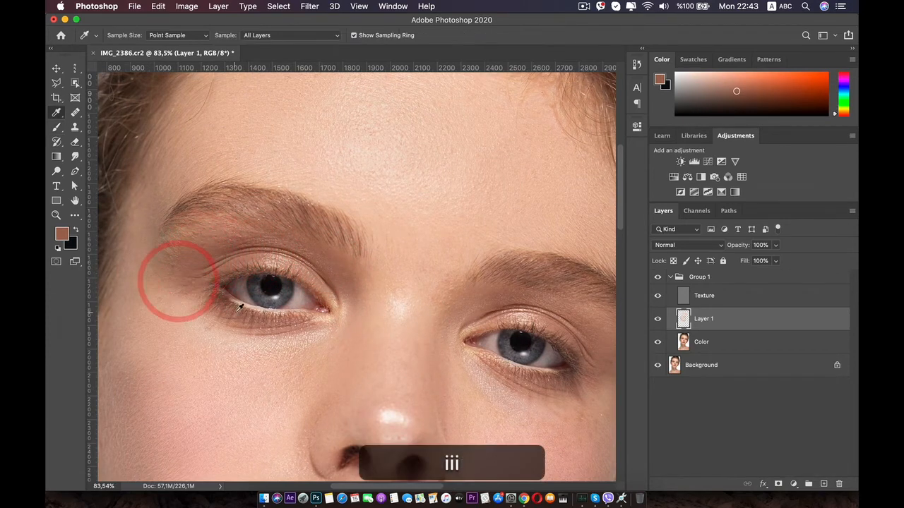
pyautogui.click(296, 322)
pyautogui.press('b')
pyautogui.click(226, 317)
pyautogui.click(201, 299)
pyautogui.click(278, 322)
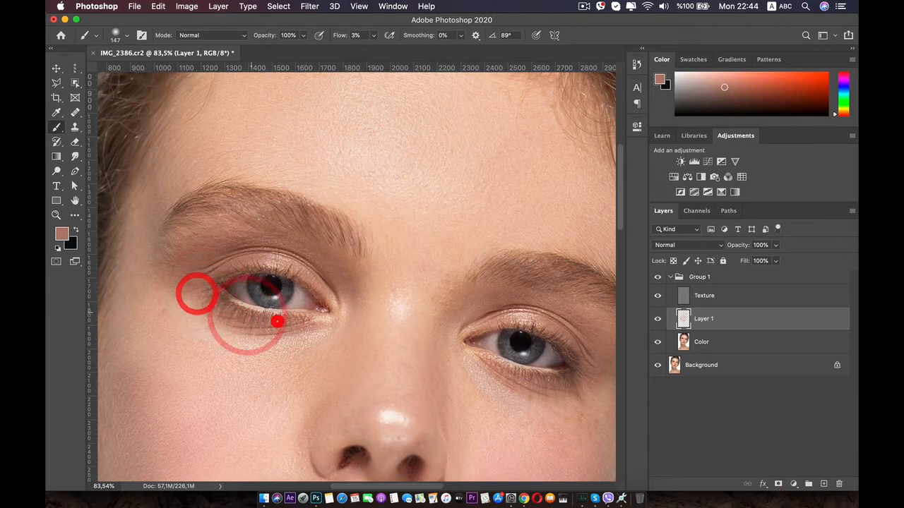
pyautogui.click(327, 321)
pyautogui.click(351, 284)
pyautogui.click(347, 308)
pyautogui.click(311, 329)
# - Sample the shadow between the nose bridge and the left eye and brush it below the eye's inner corner
pyautogui.scroll(-3, 349, 289)
pyautogui.scroll(5, 347, 288)
pyautogui.press('i')
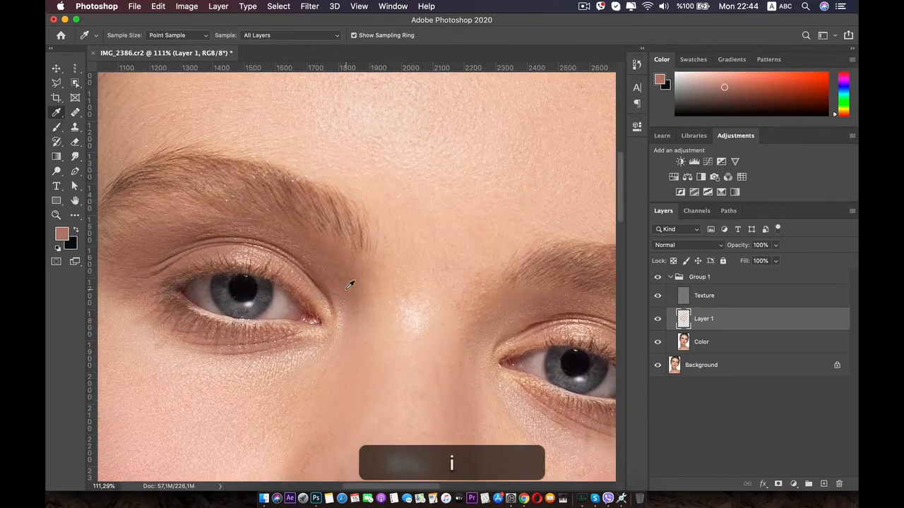
pyautogui.click(346, 289)
pyautogui.press('b')
pyautogui.click(323, 347)
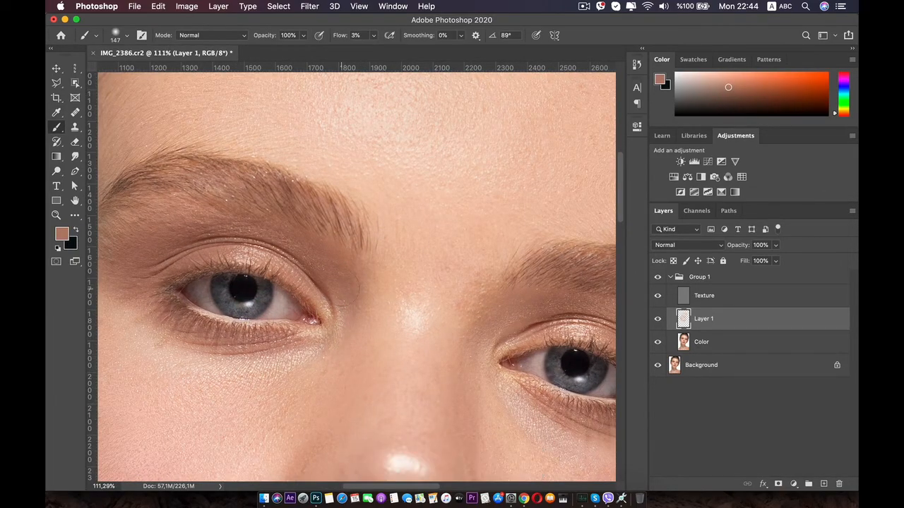
# - Sample the shadow below the right eyebrow's inner end and brush it around the inner corners of both eyes
pyautogui.press('i')
pyautogui.click(516, 310)
pyautogui.press('b')
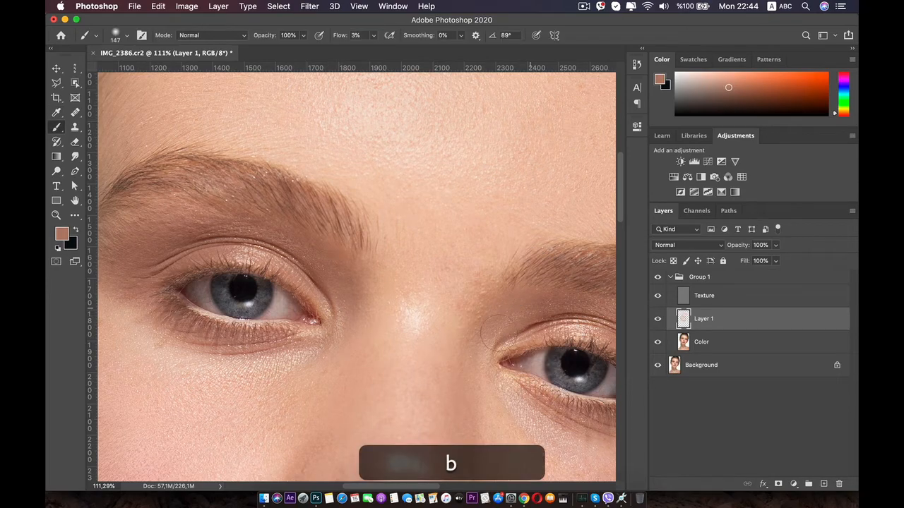
pyautogui.scroll(-1, 490, 408)
pyautogui.scroll(-4, 491, 408)
pyautogui.scroll(4, 357, 292)
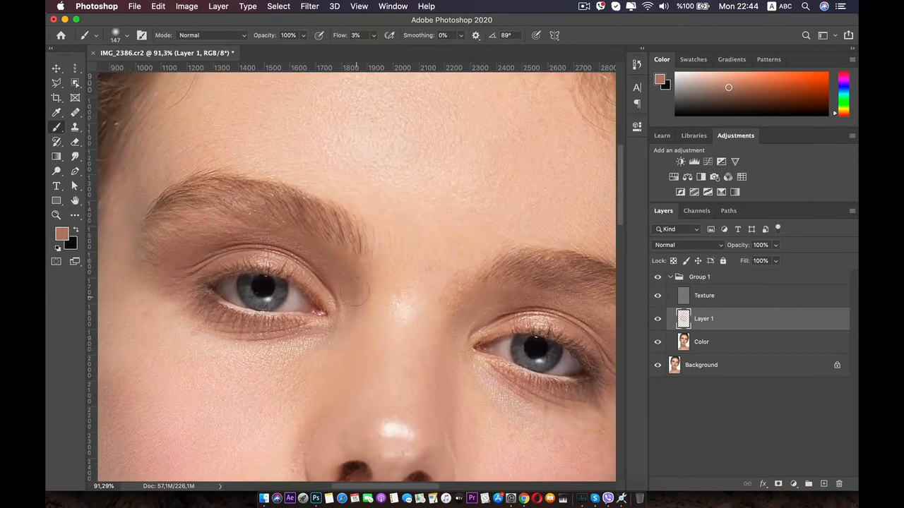
pyautogui.click(327, 332)
pyautogui.click(464, 372)
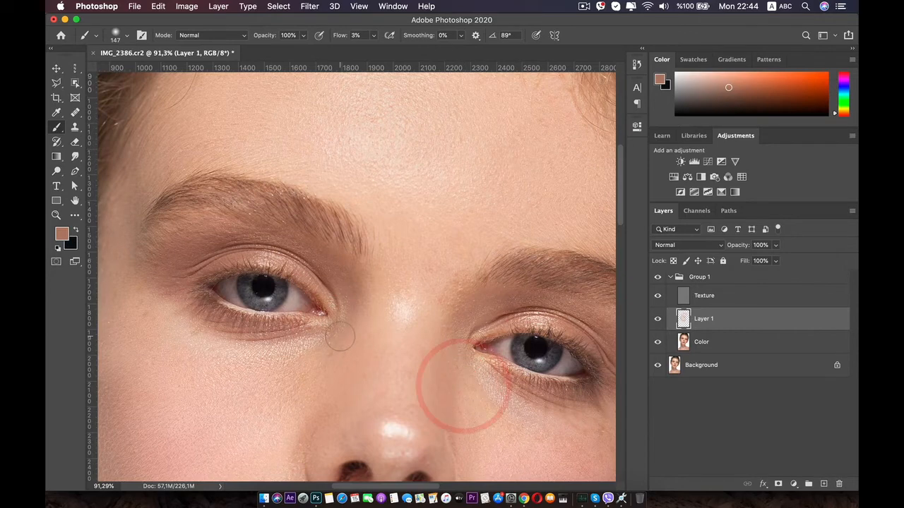
# - Toggle Layer 1's visibility to check the retouched eye area on the whole portrait
pyautogui.scroll(-3, 338, 339)
pyautogui.scroll(-2, 339, 339)
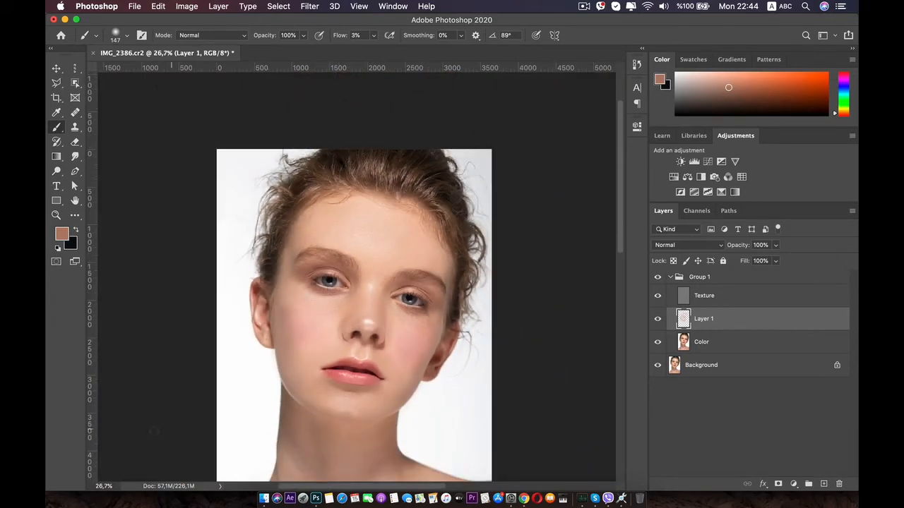
pyautogui.click(655, 320)
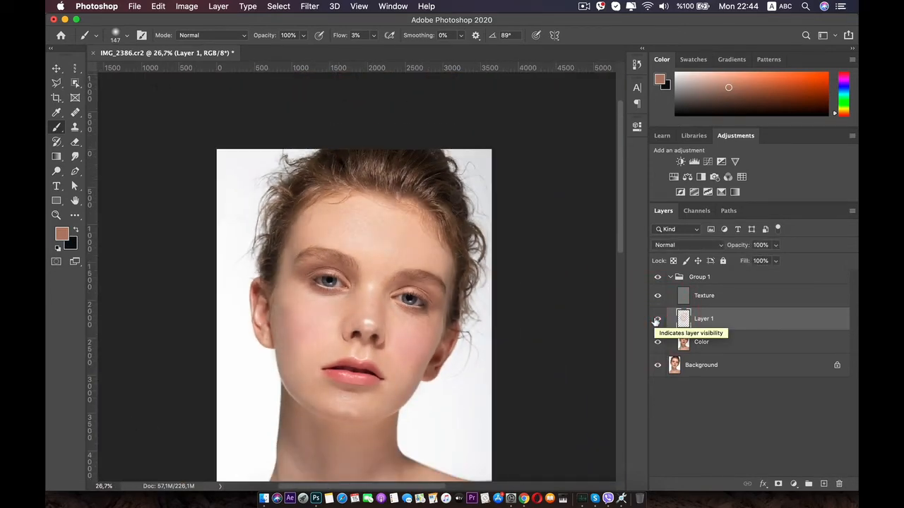
# - Sample the darker skin near the right earlobe and brush it along the right edge of the cheek and jaw
pyautogui.scroll(3, 391, 296)
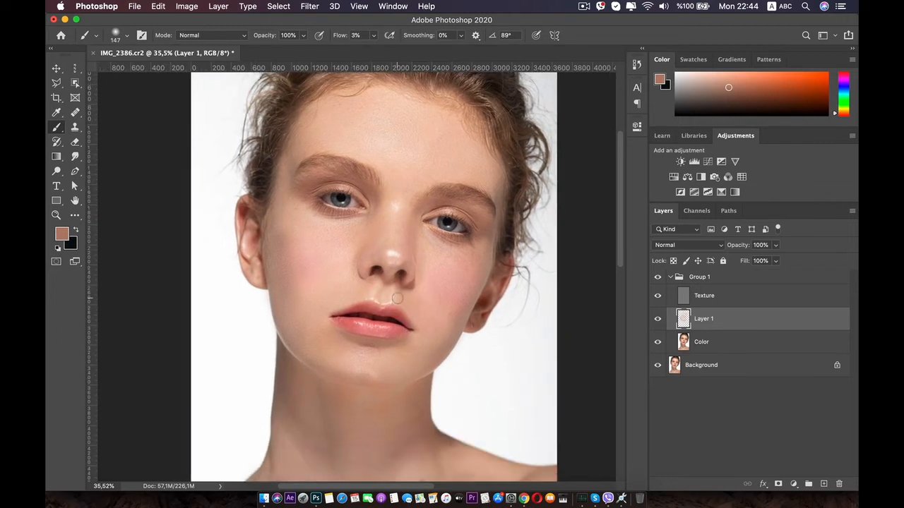
pyautogui.scroll(4, 396, 298)
pyautogui.moveTo(406, 309); pyautogui.dragTo(360, 274)
pyautogui.press('i')
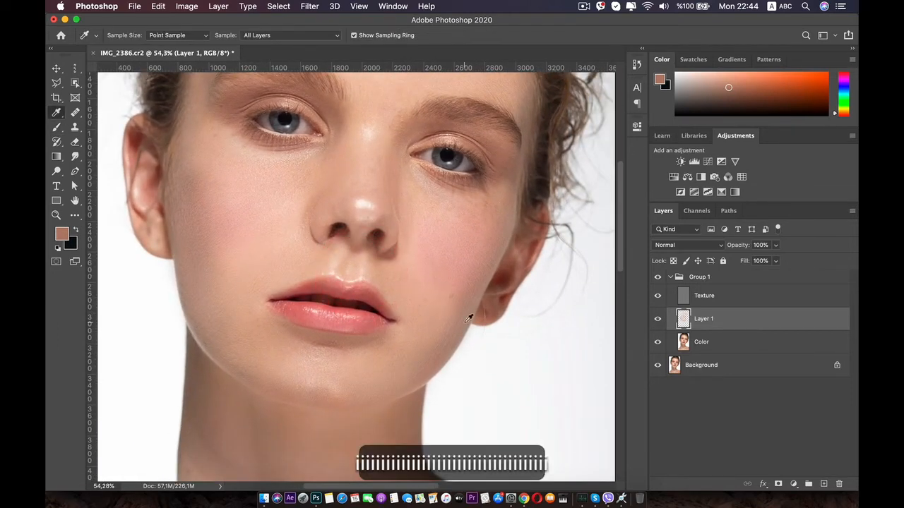
pyautogui.press('b')
pyautogui.moveTo(458, 322)
pyautogui.mouseDown()
pyautogui.moveTo(433, 353)
pyautogui.moveTo(382, 391)
pyautogui.moveTo(436, 367)
pyautogui.mouseUp()
pyautogui.moveTo(518, 228); pyautogui.dragTo(468, 327)
# - Hide and show Layer 1 repeatedly to compare the portrait before and after the skin painting
pyautogui.scroll(-1, 392, 265)
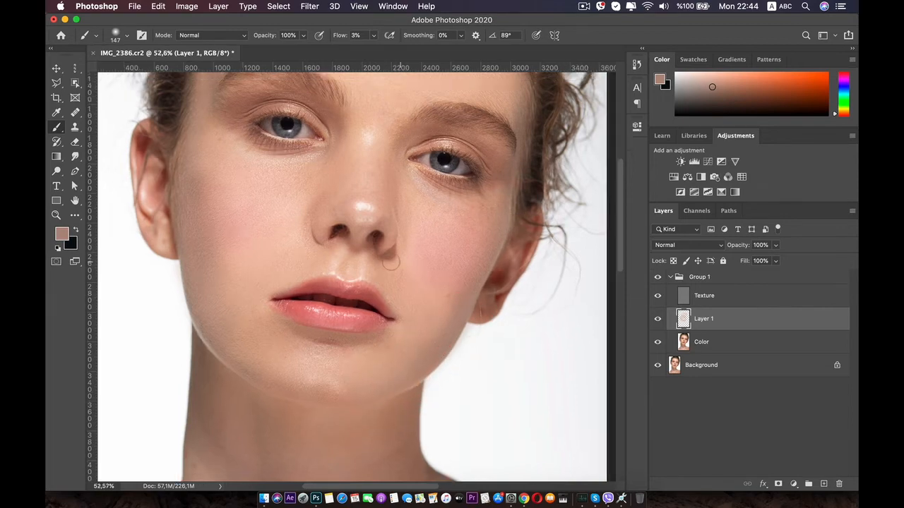
pyautogui.scroll(-5, 392, 262)
pyautogui.click(657, 320)
pyautogui.click(657, 319)
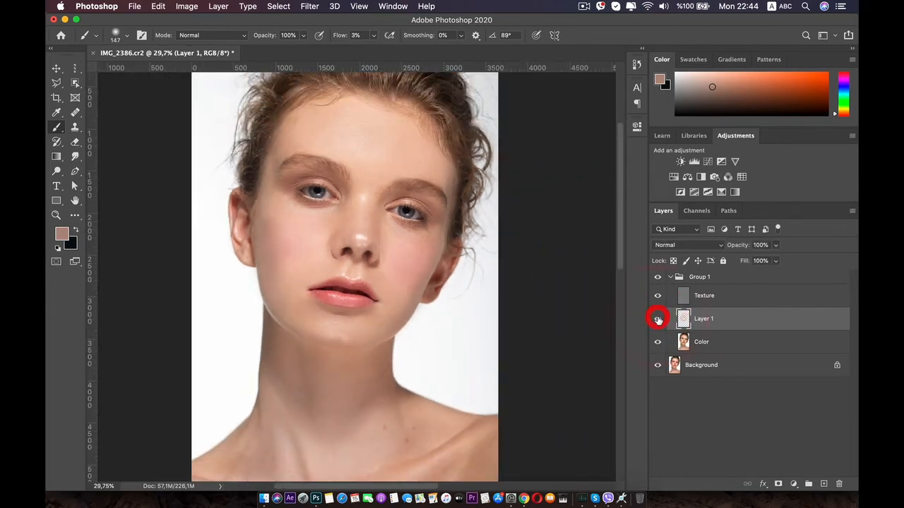
pyautogui.click(658, 319)
pyautogui.click(658, 320)
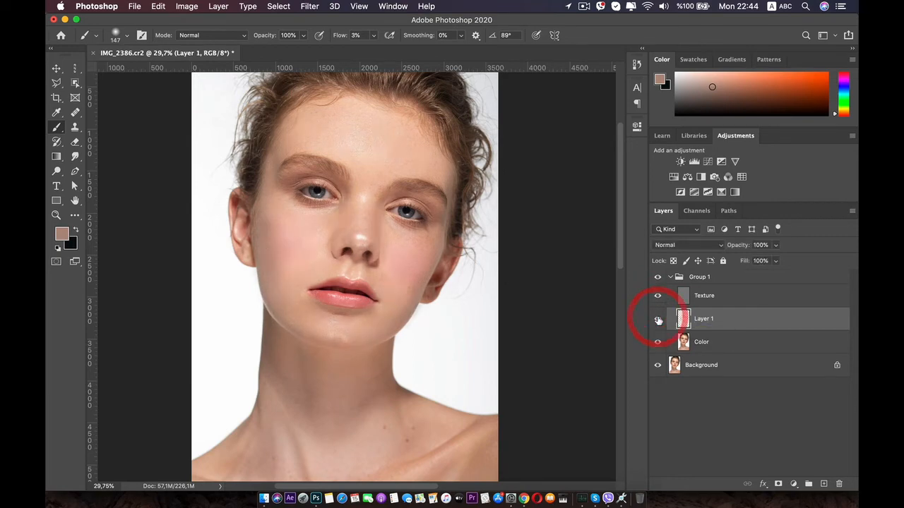
# - Sample the tone beside the left eyebrow's outer end and brush it along the left temple and hairline
pyautogui.scroll(-5, 367, 212)
pyautogui.scroll(7, 367, 210)
pyautogui.moveTo(348, 151); pyautogui.dragTo(344, 277)
pyautogui.scroll(2, 267, 228)
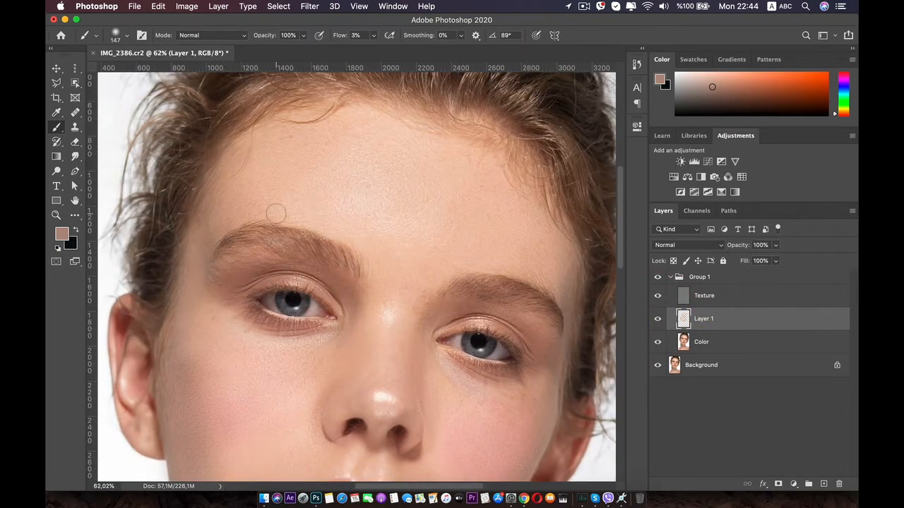
pyautogui.keyDown('alt'); pyautogui.click(212, 232); pyautogui.keyUp('alt')
pyautogui.moveTo(205, 243)
pyautogui.mouseDown()
pyautogui.moveTo(232, 217)
pyautogui.moveTo(242, 187)
pyautogui.mouseUp()
pyautogui.moveTo(197, 213); pyautogui.dragTo(220, 185)
pyautogui.moveTo(195, 241); pyautogui.dragTo(204, 222)
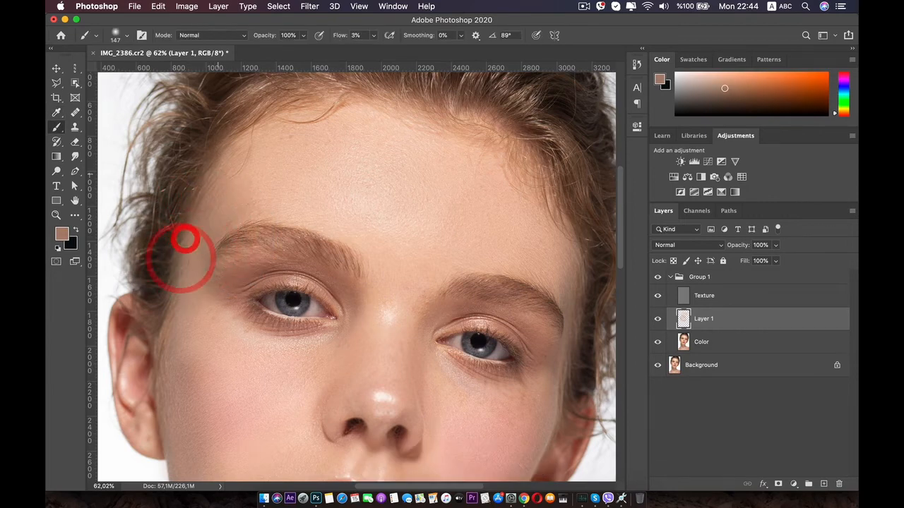
# - Switch Layer 1 off and on to compare the whole portrait with and without the temple retouching
pyautogui.scroll(-3, 181, 247)
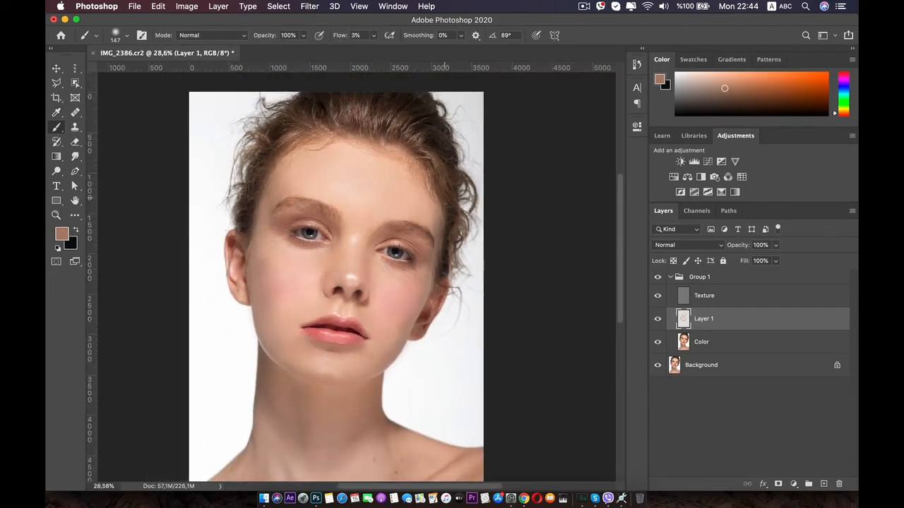
pyautogui.moveTo(307, 287); pyautogui.dragTo(307, 261)
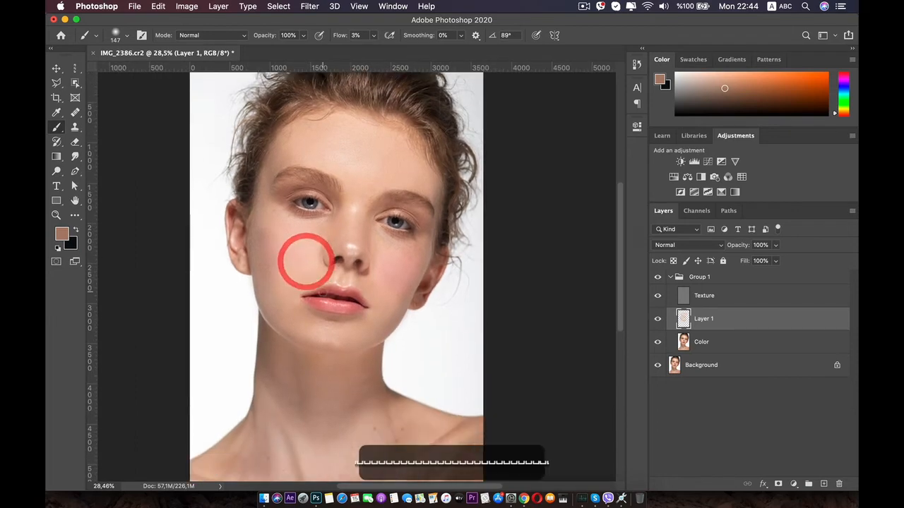
pyautogui.click(658, 319)
pyautogui.click(657, 319)
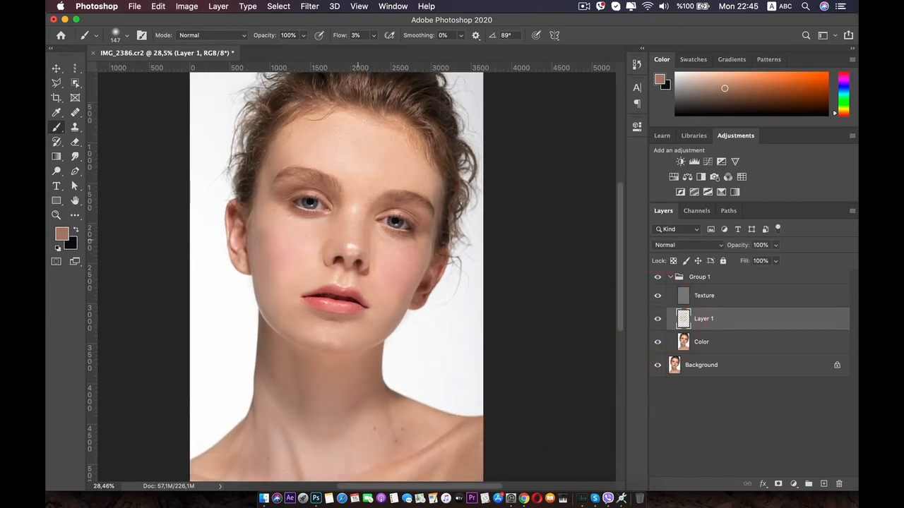
# - Sample the lower lip's pink and the upper lip's deeper red, and brush them over the lips to even their color
pyautogui.scroll(5, 311, 311)
pyautogui.press('i')
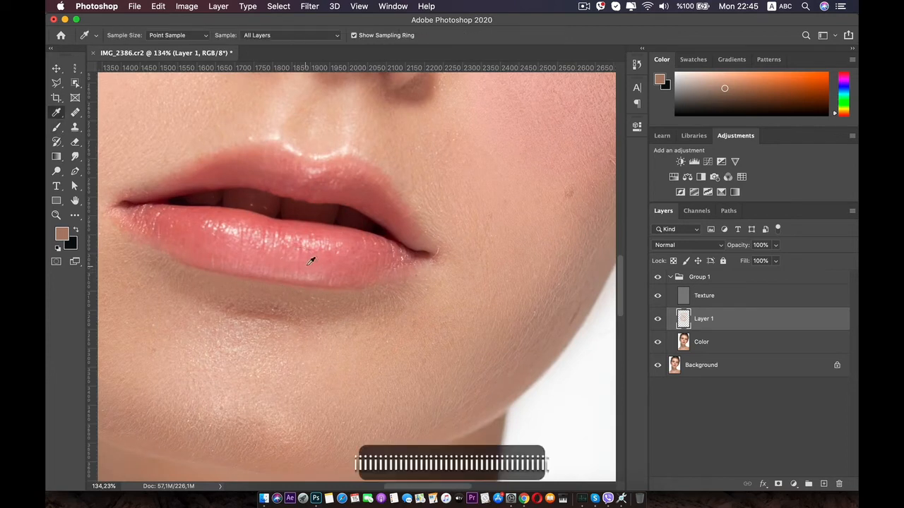
pyautogui.click(321, 262)
pyautogui.press('b')
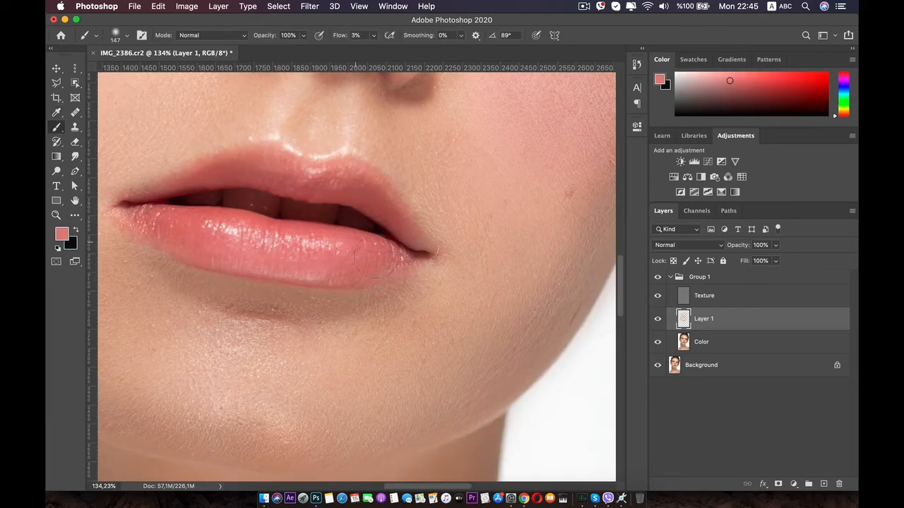
pyautogui.press('i')
pyautogui.click(219, 171)
pyautogui.press('b')
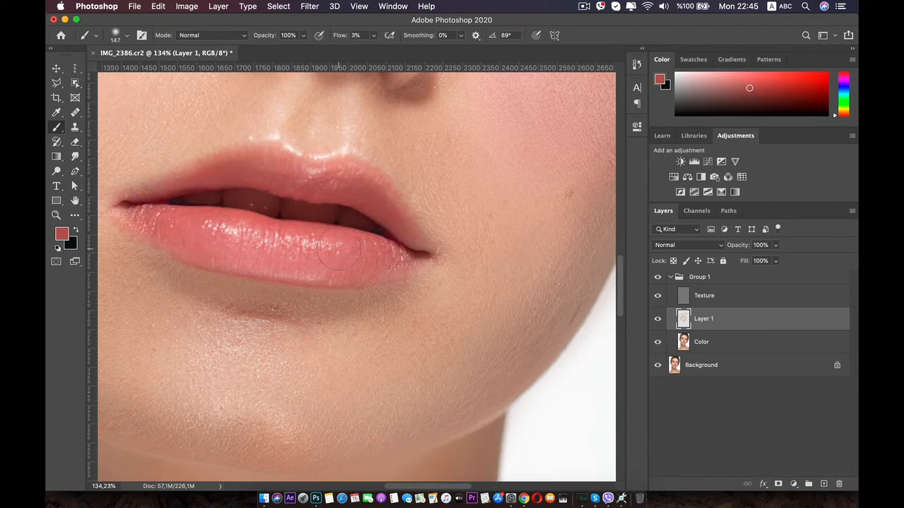
# - Hide and show Layer 1 repeatedly to compare the whole portrait with and without the lip painting
pyautogui.press('super+0')
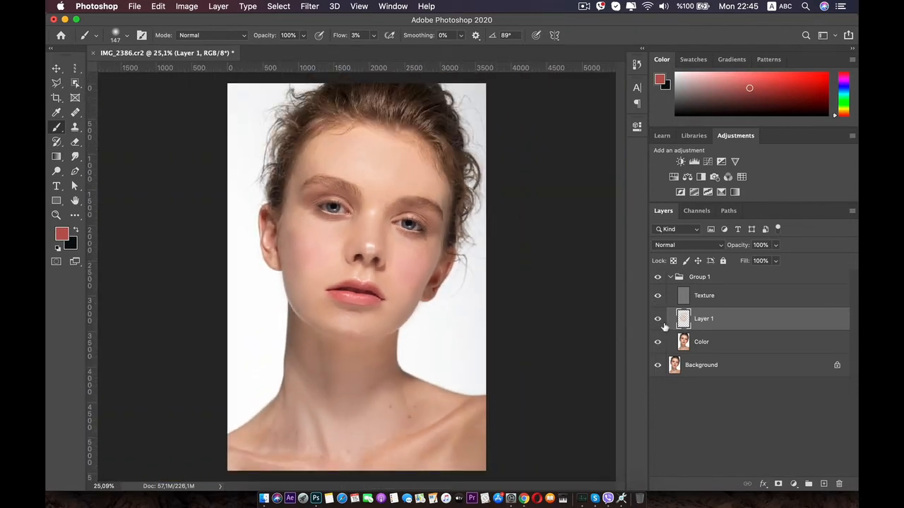
pyautogui.click(657, 319)
pyautogui.click(657, 319)
pyautogui.click(657, 319)
pyautogui.click(657, 319)
pyautogui.click(657, 319)
pyautogui.click(657, 319)
pyautogui.scroll(-5, 435, 144)
pyautogui.press('super+0')
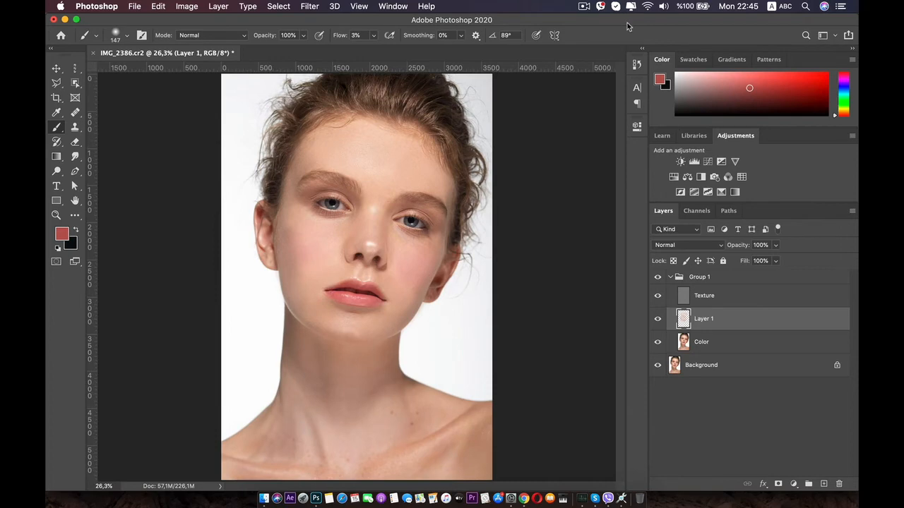
# - Sample the light skin tone below the left eye and brush it across the under-eye area and upper left cheek
pyautogui.scroll(5, 264, 204)
pyautogui.press('i')
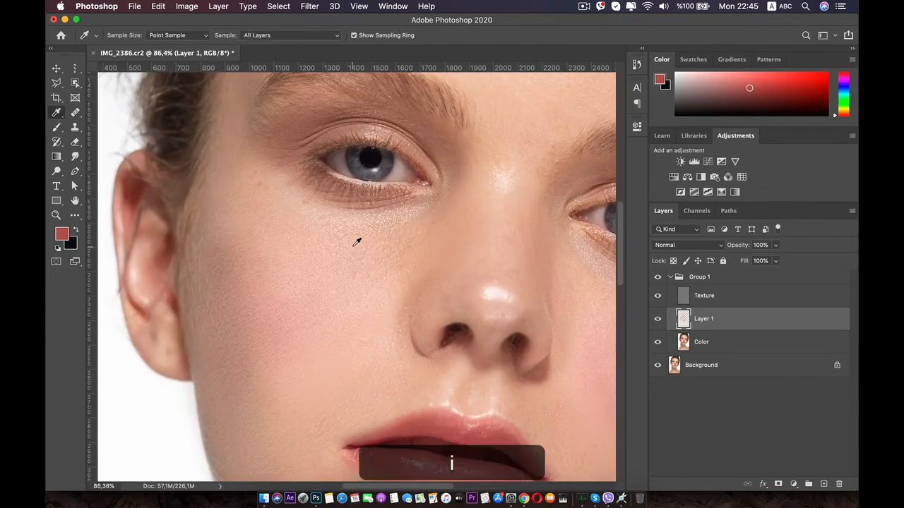
pyautogui.click(364, 251)
pyautogui.press('b')
pyautogui.moveTo(318, 246); pyautogui.dragTo(284, 248)
pyautogui.moveTo(370, 253)
pyautogui.mouseDown()
pyautogui.moveTo(310, 253)
pyautogui.moveTo(268, 216)
pyautogui.mouseUp()
pyautogui.moveTo(262, 186); pyautogui.dragTo(248, 202)
pyautogui.moveTo(289, 224); pyautogui.dragTo(276, 235)
pyautogui.moveTo(303, 250); pyautogui.dragTo(376, 254)
pyautogui.moveTo(360, 249); pyautogui.dragTo(392, 241)
pyautogui.moveTo(300, 209); pyautogui.dragTo(276, 210)
pyautogui.moveTo(264, 206); pyautogui.dragTo(226, 195)
pyautogui.moveTo(290, 242); pyautogui.dragTo(327, 261)
# - Switch Layer 1's visibility off and on to check the left under-eye and cheek retouching
pyautogui.press('space')
pyautogui.moveTo(350, 245); pyautogui.dragTo(182, 243)
pyautogui.scroll(-10, 441, 262)
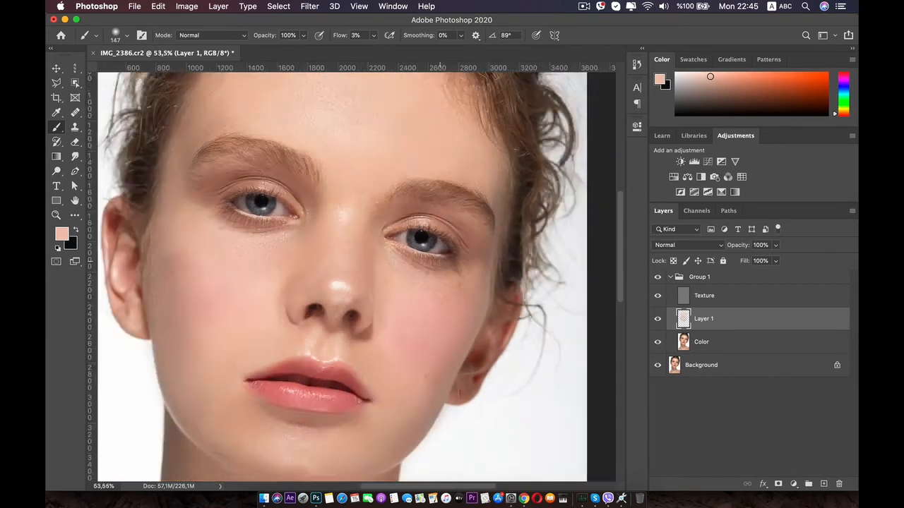
pyautogui.click(656, 320)
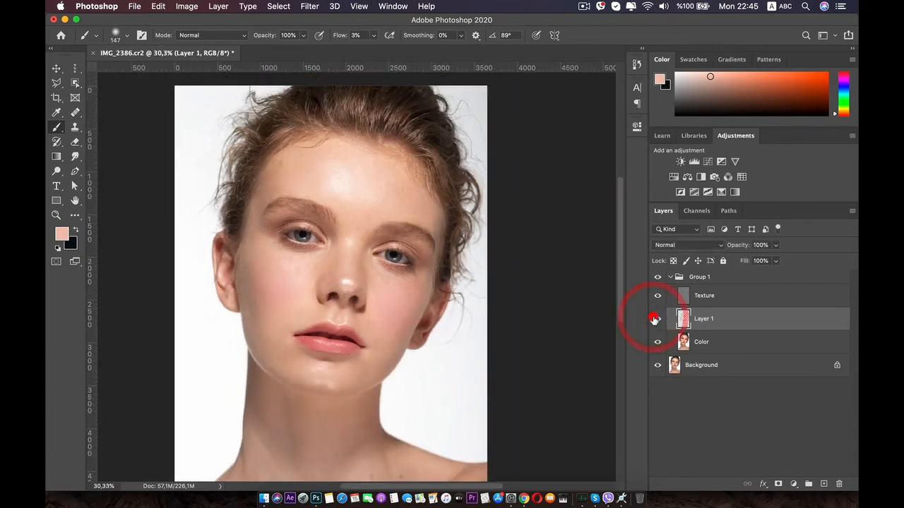
pyautogui.click(655, 320)
# - Sample the skin tone beneath the right eye and brush it outward along the upper right cheek
pyautogui.scroll(4, 560, 308)
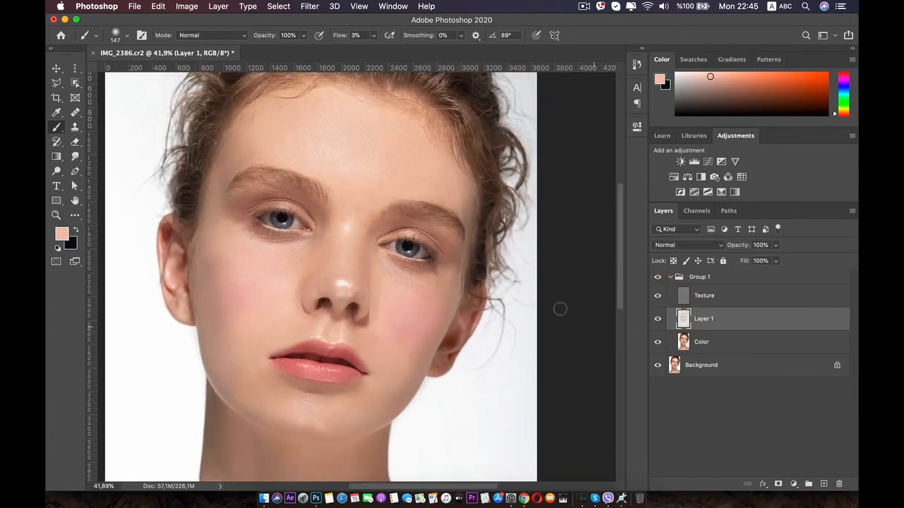
pyautogui.scroll(2, 409, 324)
pyautogui.press('i')
pyautogui.click(410, 272)
pyautogui.press('b')
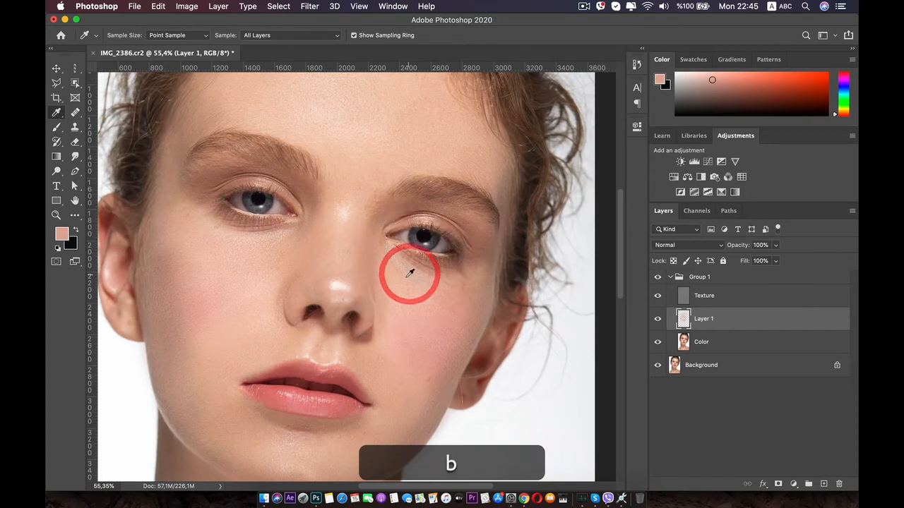
pyautogui.moveTo(445, 287)
pyautogui.mouseDown()
pyautogui.moveTo(463, 274)
pyautogui.moveTo(393, 269)
pyautogui.moveTo(410, 290)
pyautogui.moveTo(473, 303)
pyautogui.moveTo(480, 283)
pyautogui.mouseUp()
pyautogui.scroll(-6, 480, 284)
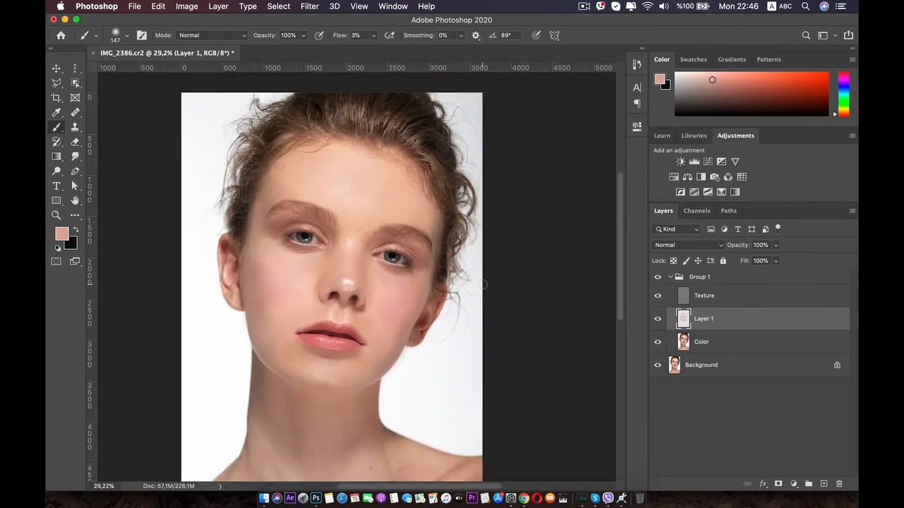
pyautogui.press('space')
pyautogui.moveTo(367, 333); pyautogui.dragTo(359, 207)
pyautogui.moveTo(306, 387); pyautogui.dragTo(317, 295)
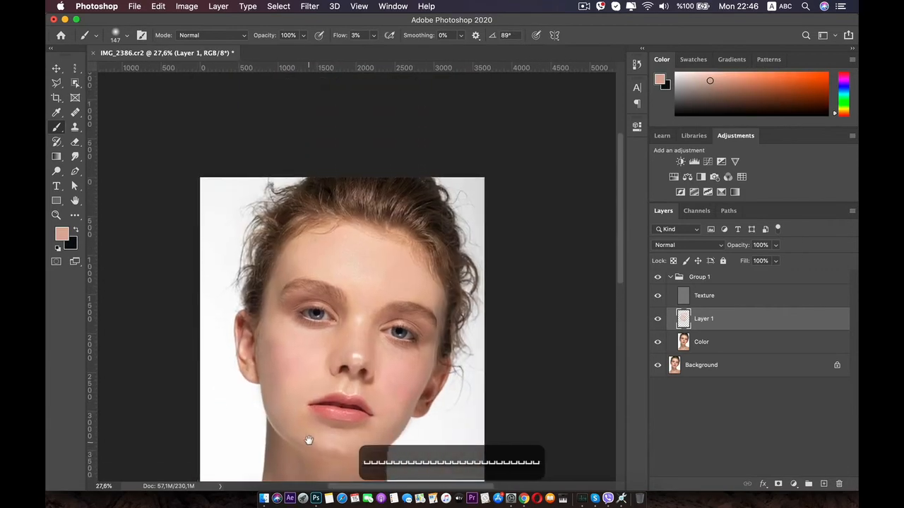
pyautogui.scroll(4, 311, 405)
pyautogui.scroll(1, 312, 404)
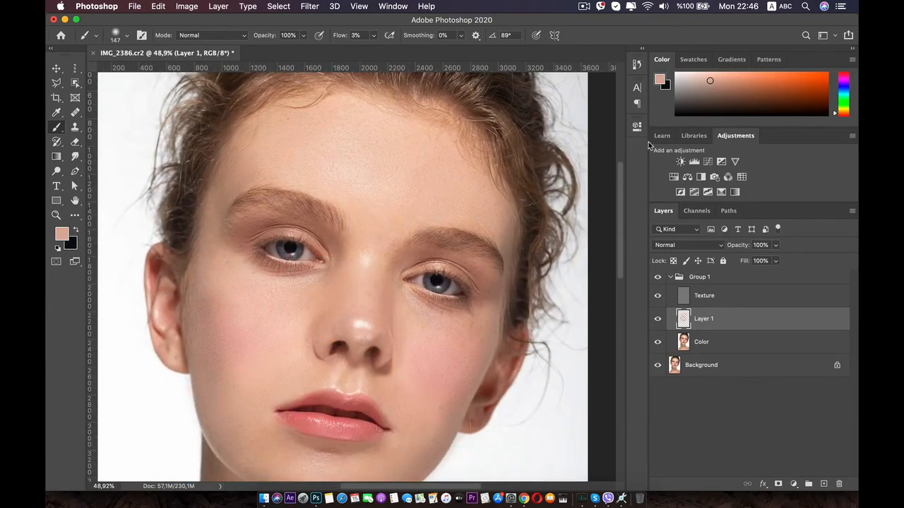
pyautogui.click(584, 7)
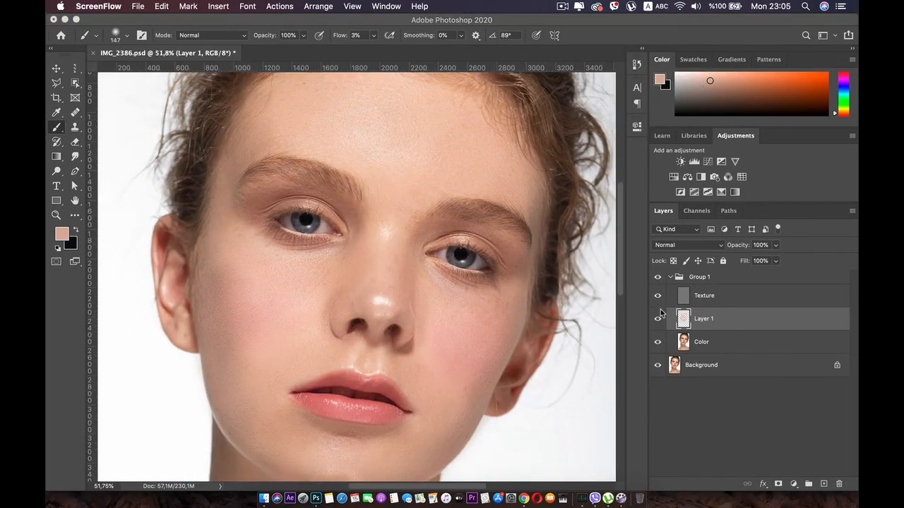
# - Compare the portrait with and without Layer 1, and merge Group 1 with its Texture, Layer 1 and Color layers into one layer
pyautogui.click(658, 318)
pyautogui.click(658, 317)
pyautogui.click(720, 343)
pyautogui.press('shift')
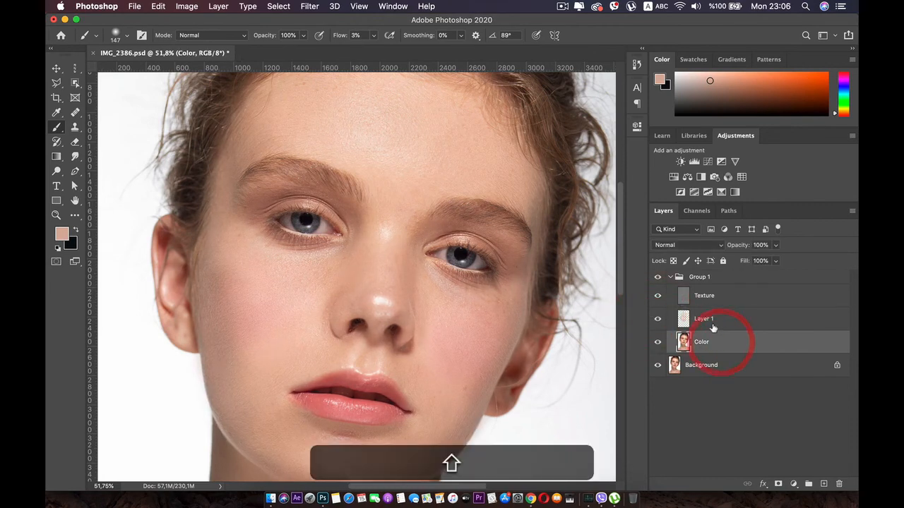
pyautogui.keyDown('shift'); pyautogui.click(713, 326); pyautogui.keyUp('shift')
pyautogui.keyDown('shift'); pyautogui.click(708, 278); pyautogui.keyUp('shift')
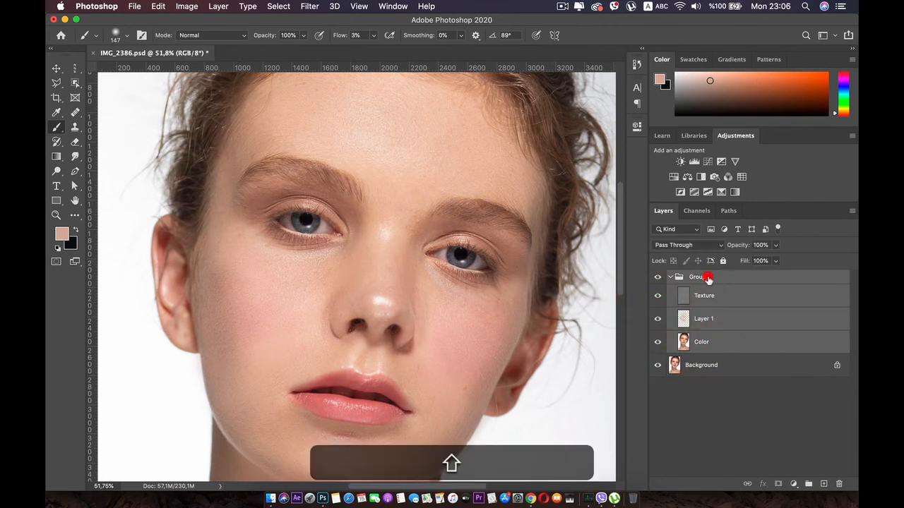
pyautogui.rightClick(698, 279)
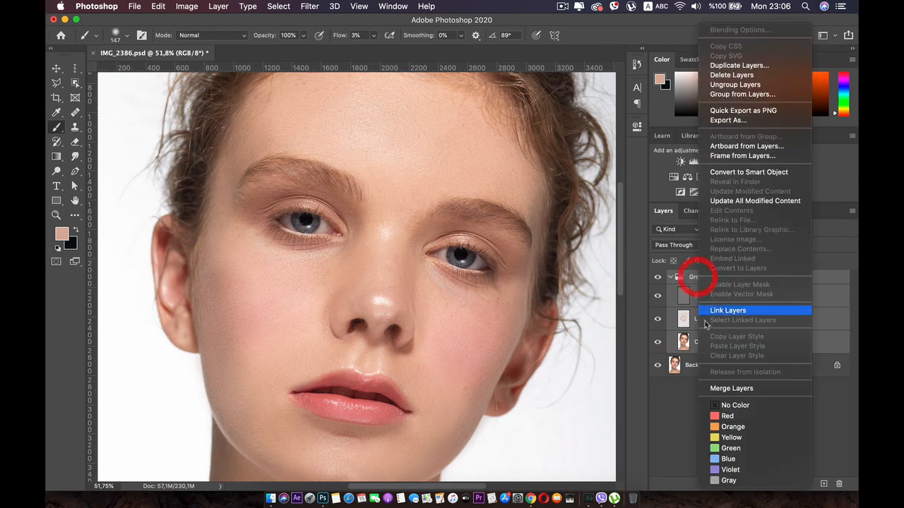
pyautogui.click(738, 393)
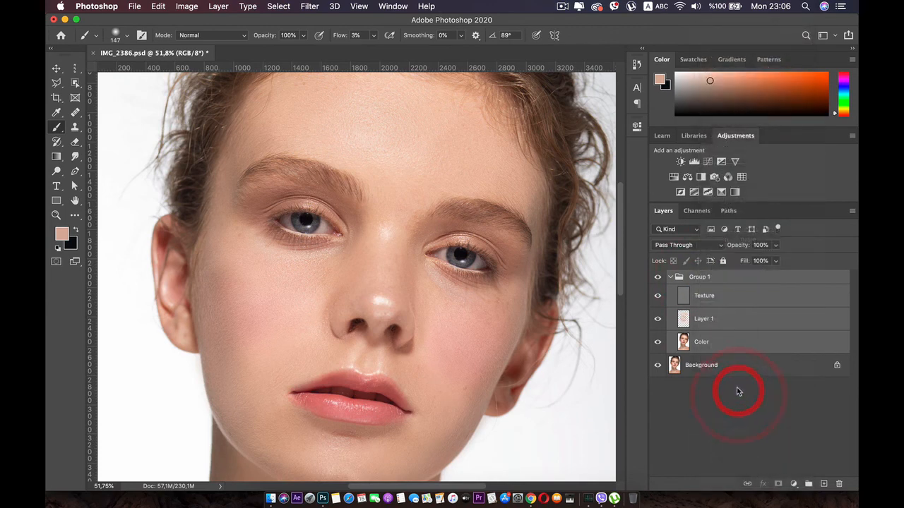
# - Hide and show the merged Group 1 layer to compare the retouched face with the original Background
pyautogui.click(657, 283)
pyautogui.click(657, 283)
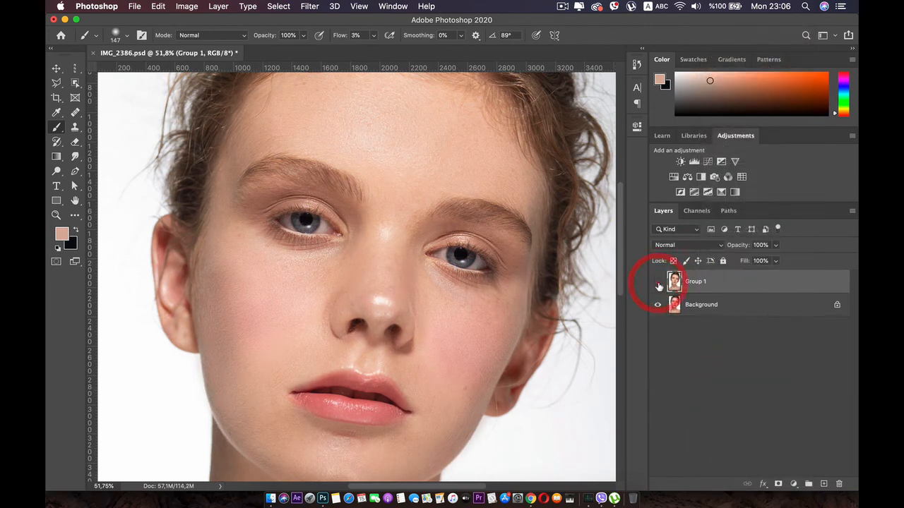
pyautogui.click(657, 284)
pyautogui.click(657, 283)
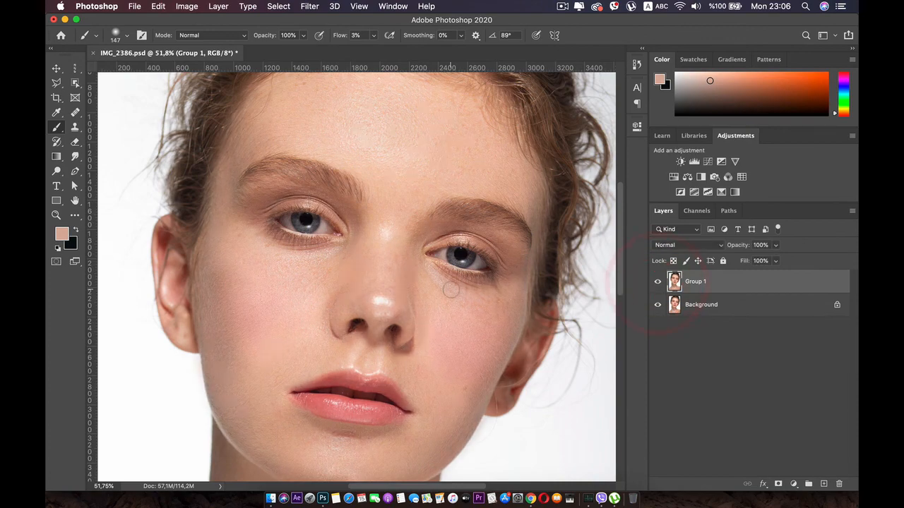
pyautogui.scroll(-5, 450, 289)
pyautogui.scroll(4, 450, 288)
pyautogui.moveTo(424, 253); pyautogui.dragTo(423, 280)
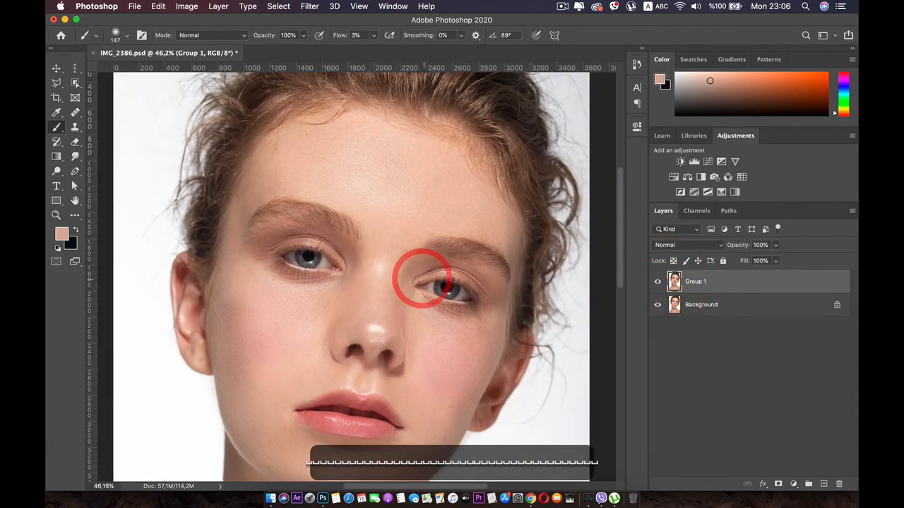
pyautogui.scroll(1, 423, 280)
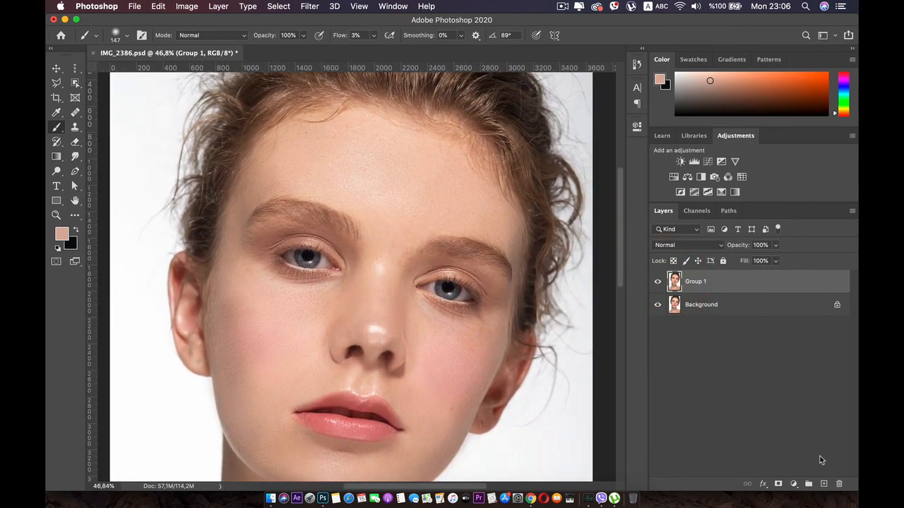